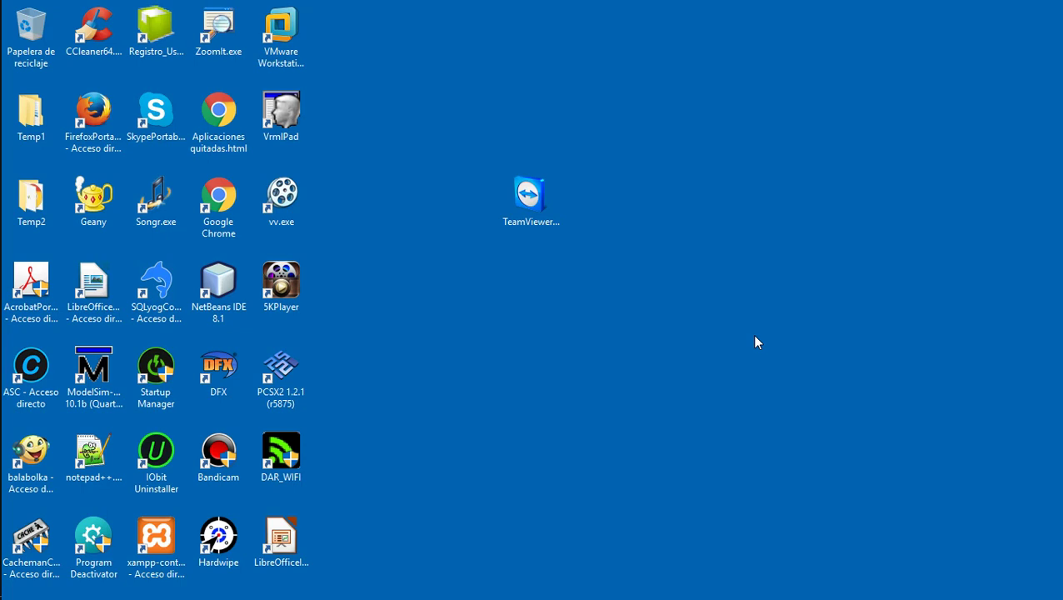
Switch to Firefox and search Google for teamviewer
click(19, 338)
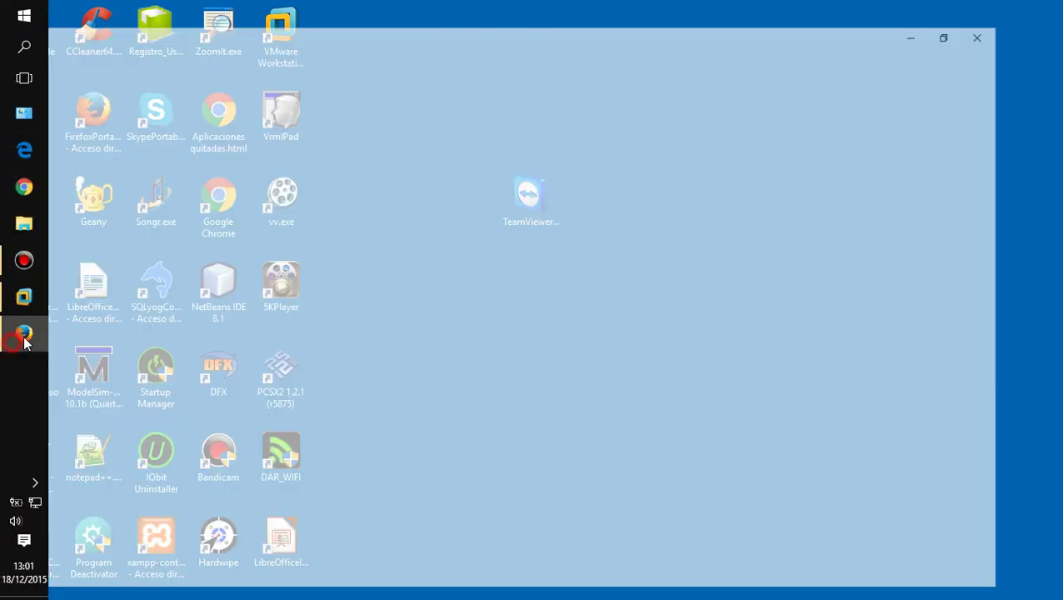
click(433, 345)
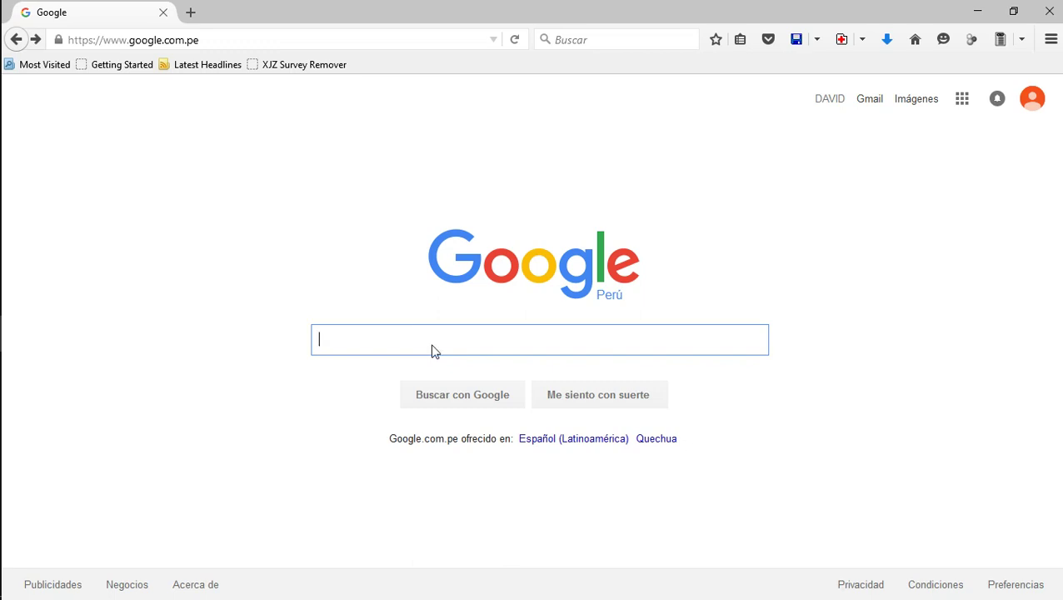
text(tea)
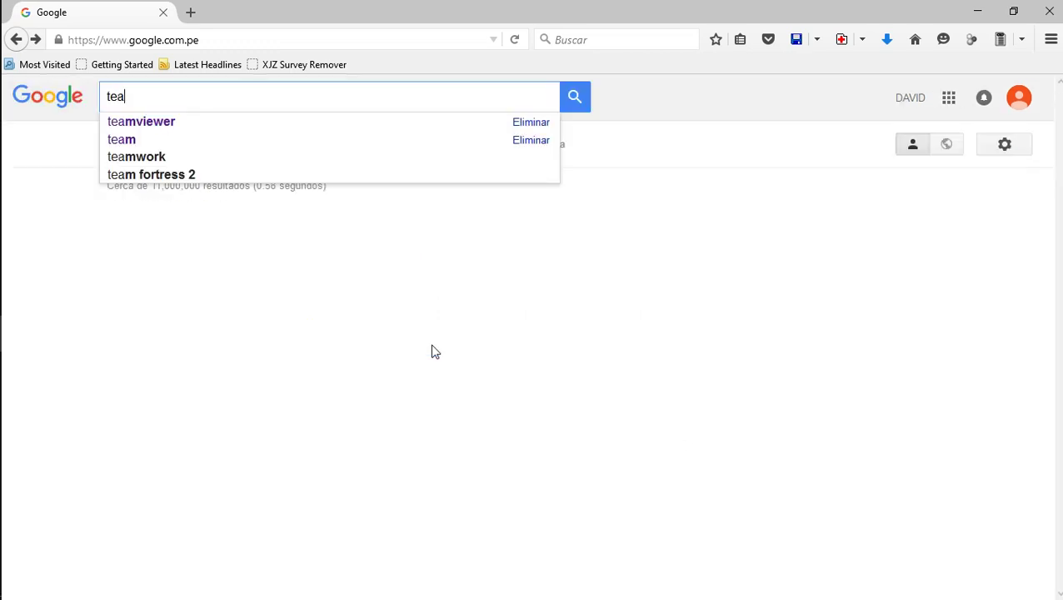
text(mvi)
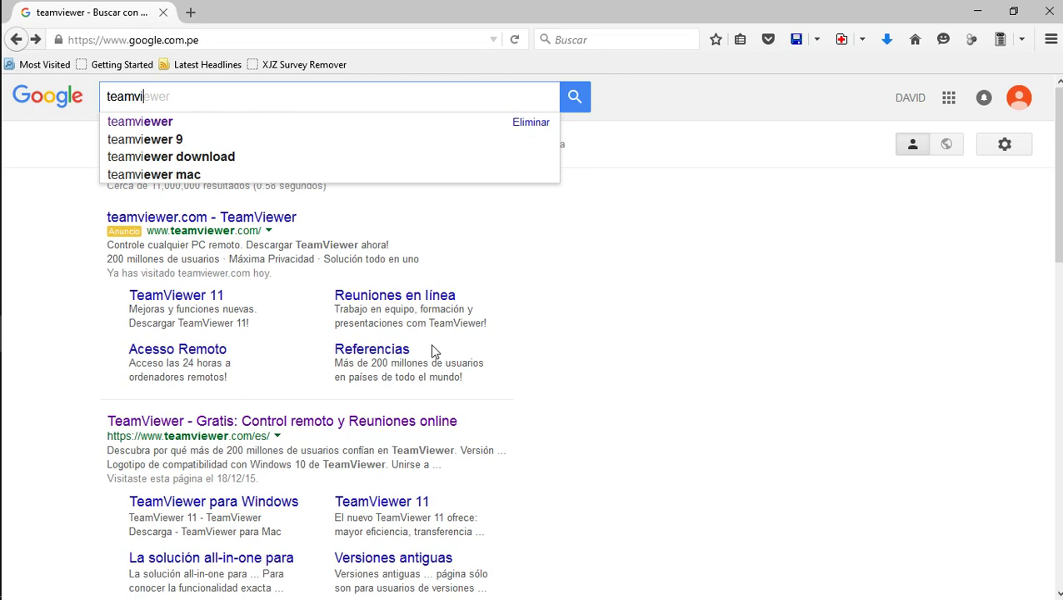
text(ewr)
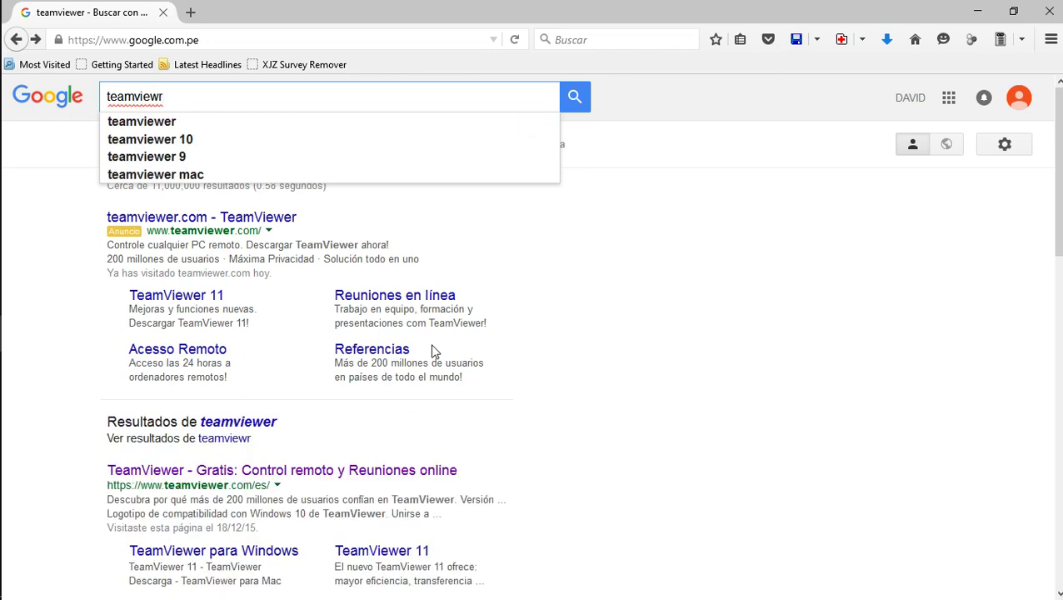
key(Down)
key(Return)
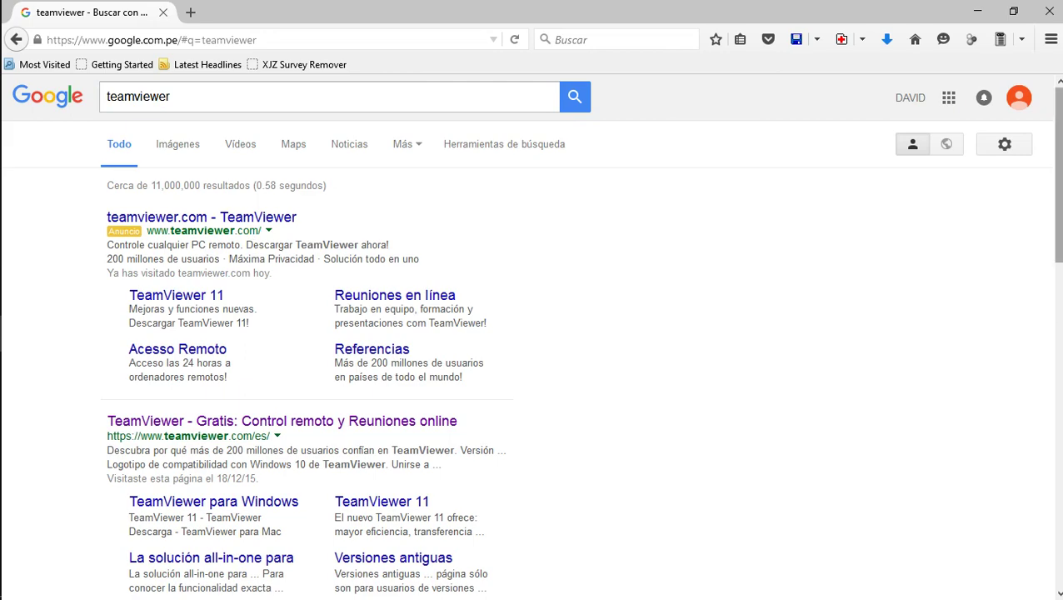
Open the official Spanish TeamViewer website from the non-sponsored search result and check the version on offer
scroll(517, 242, down, 1)
scroll(517, 241, up, 1)
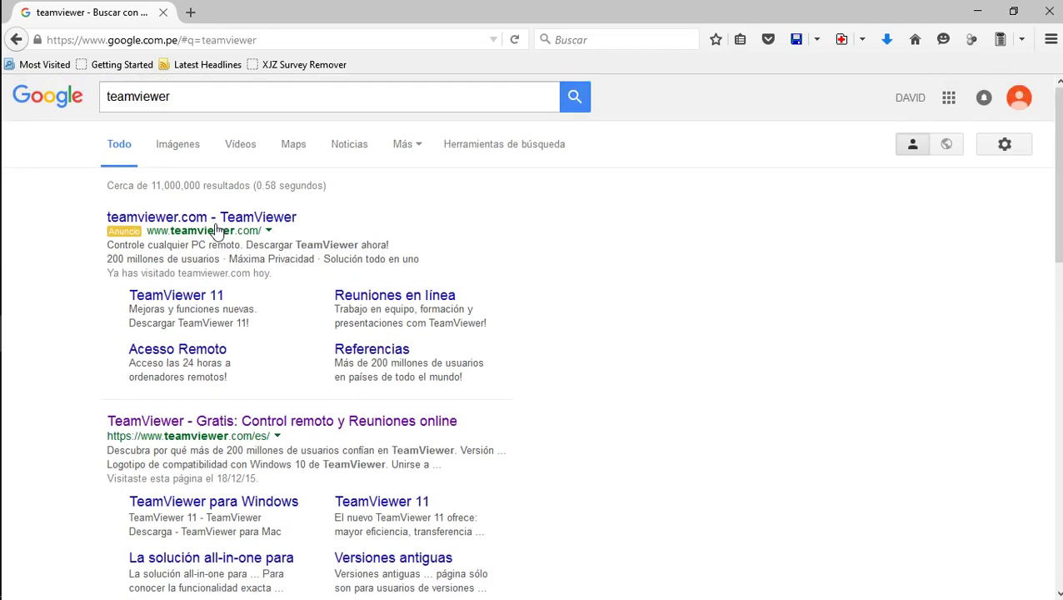
scroll(982, 318, down, 5)
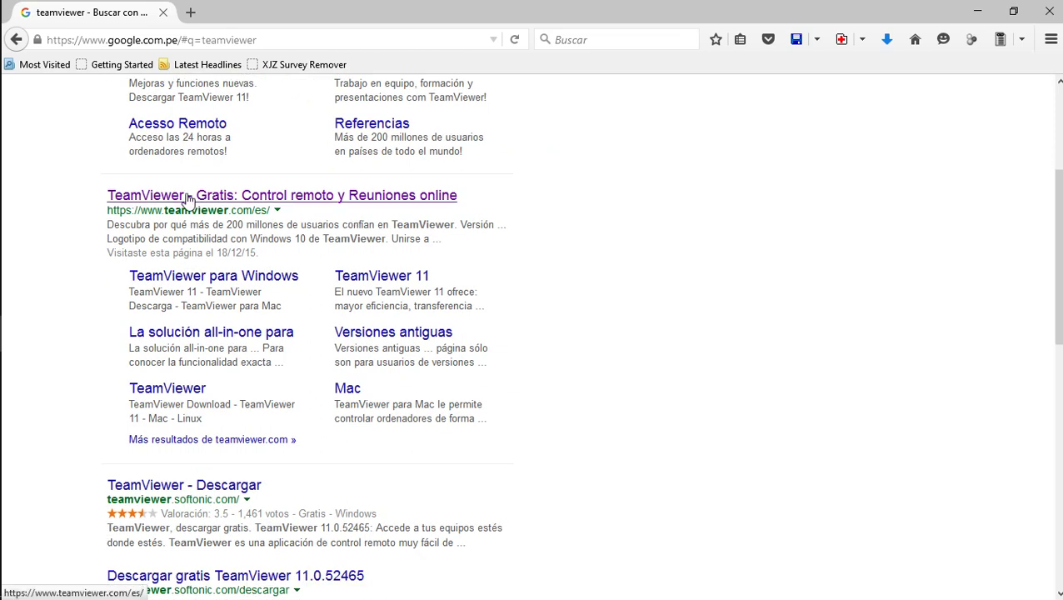
click(188, 196)
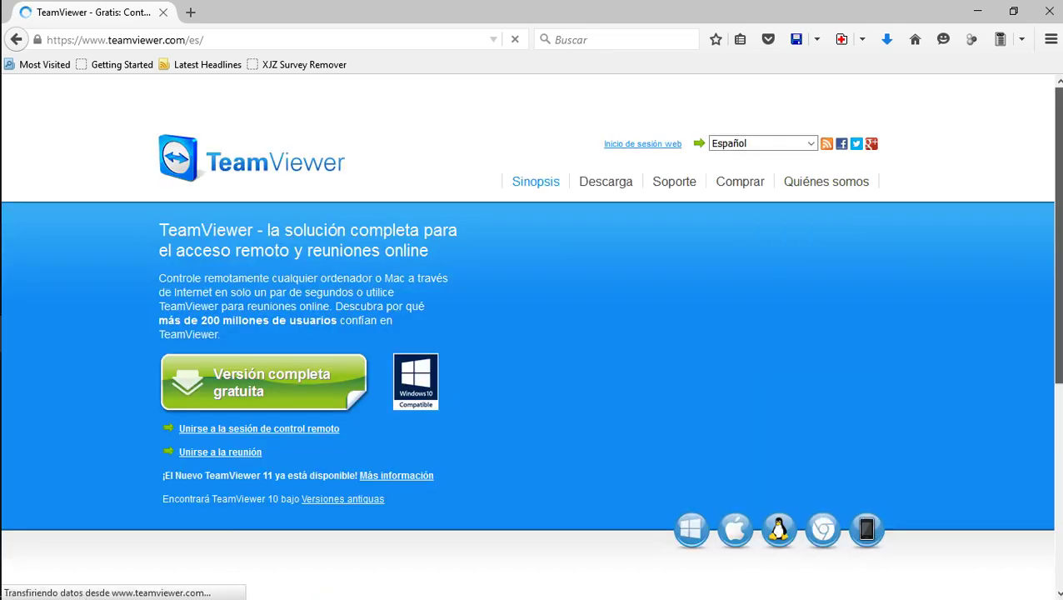
scroll(266, 300, down, 1)
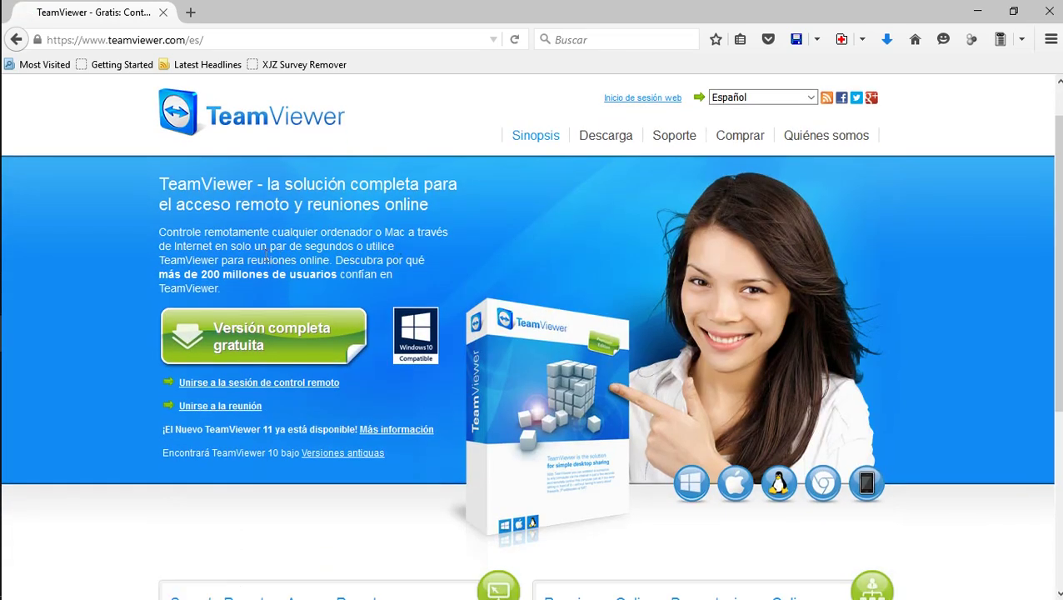
double_click(267, 429)
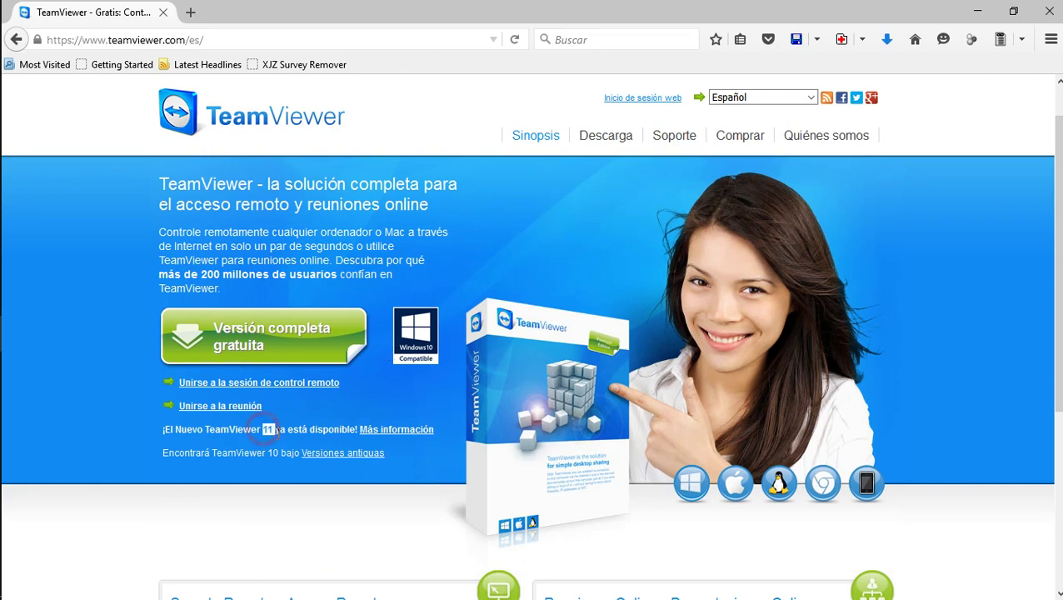
Try to download the free full version to the desktop as TeamViewer_Setup_es.exe without replacing the existing file, and close the browser
click(263, 325)
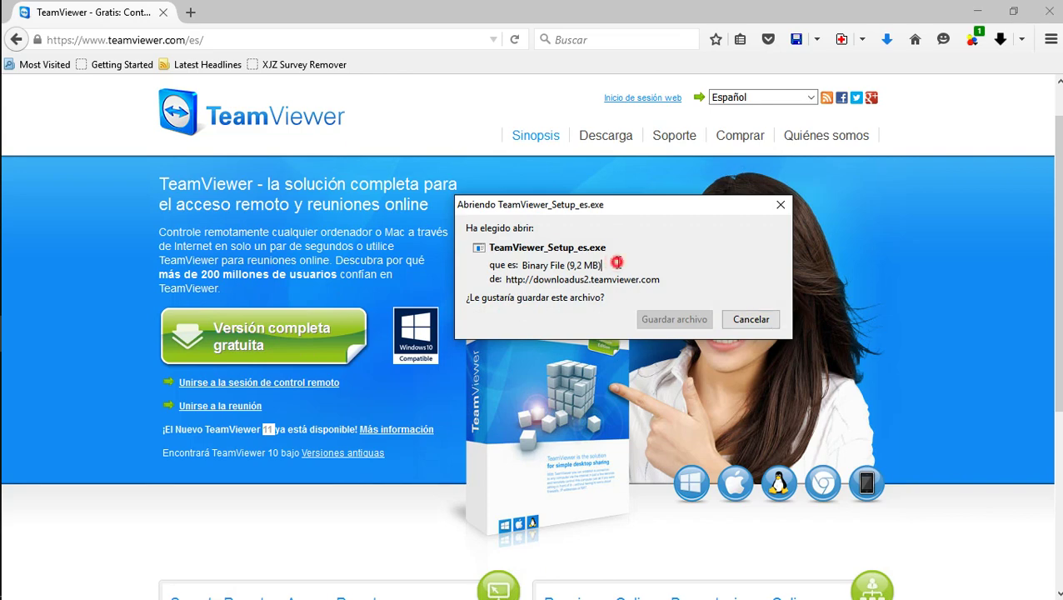
click(664, 321)
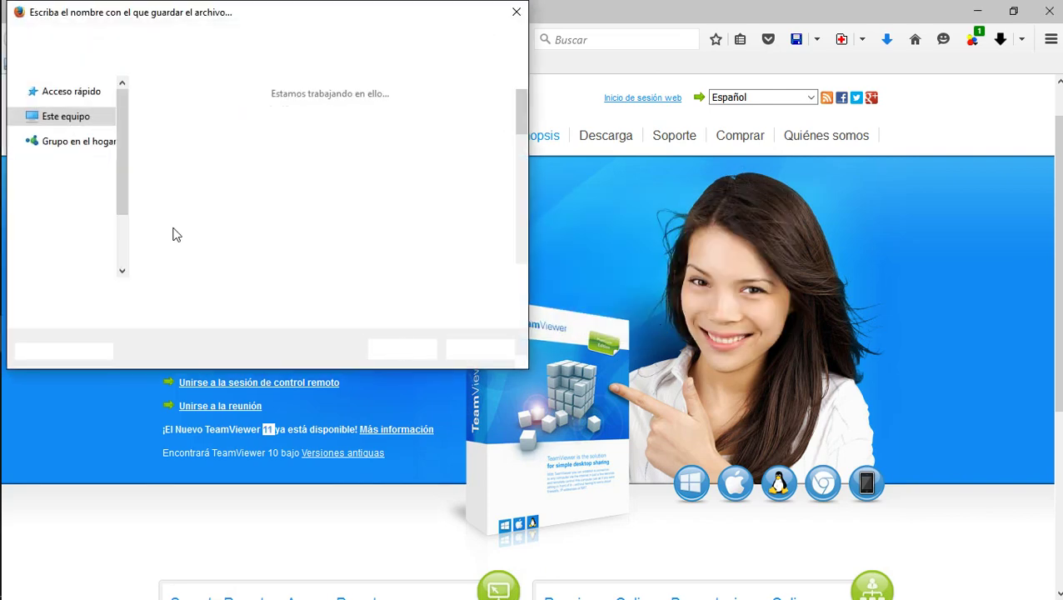
click(56, 152)
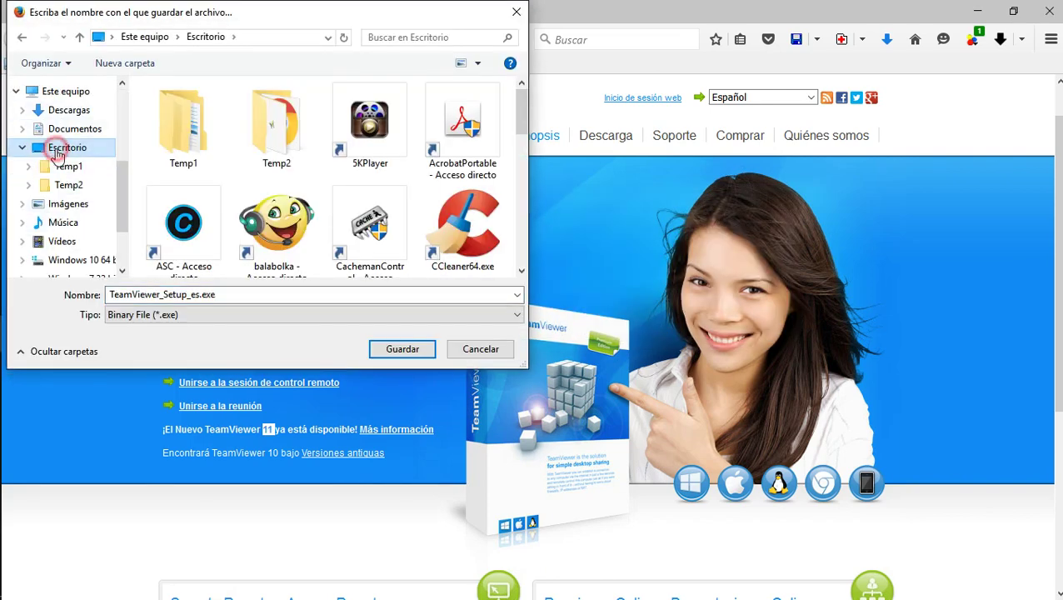
double_click(54, 147)
click(401, 348)
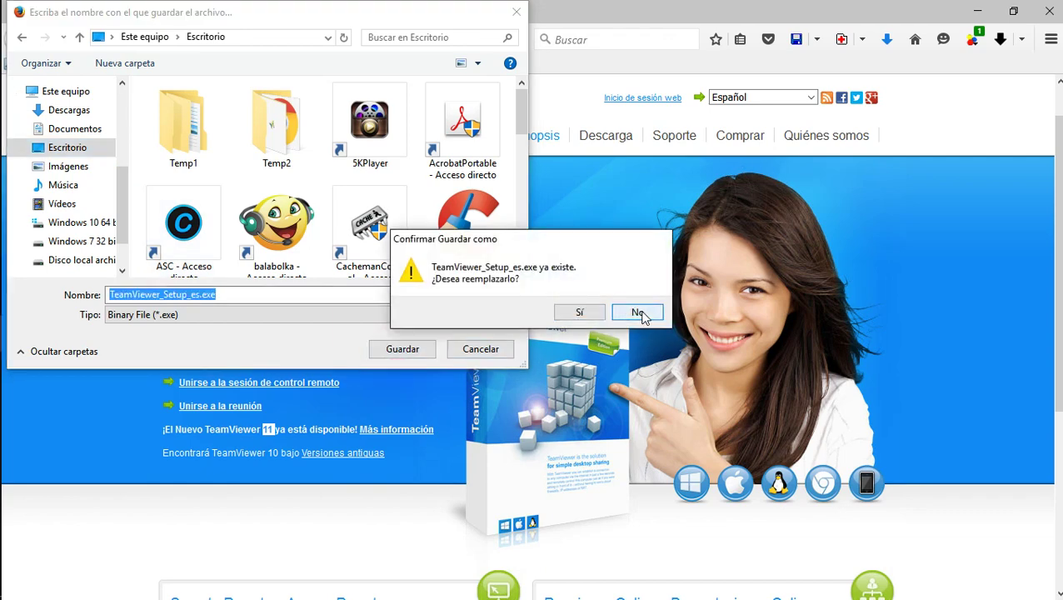
click(640, 314)
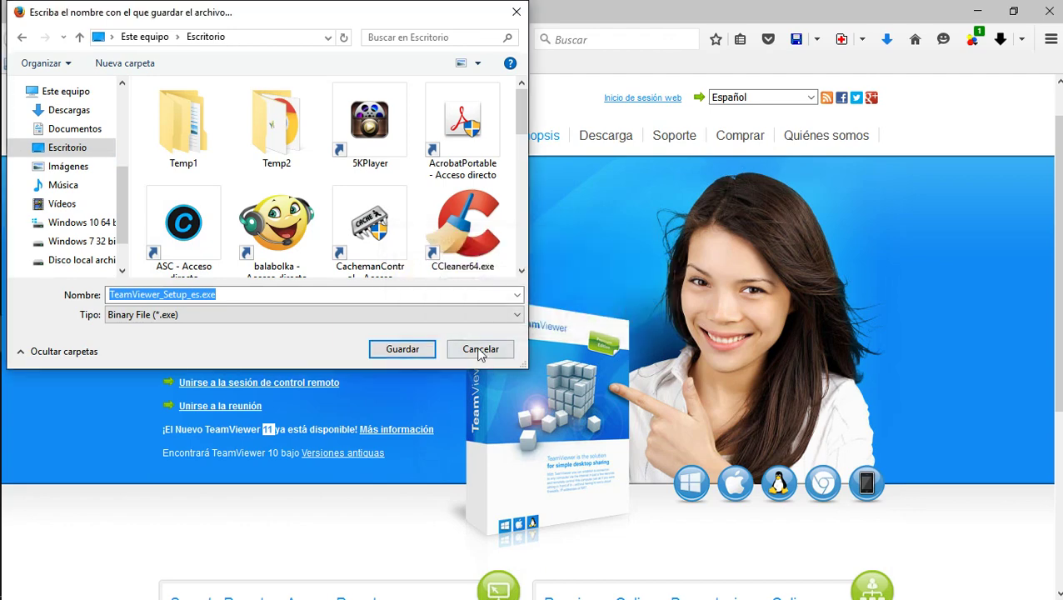
click(465, 351)
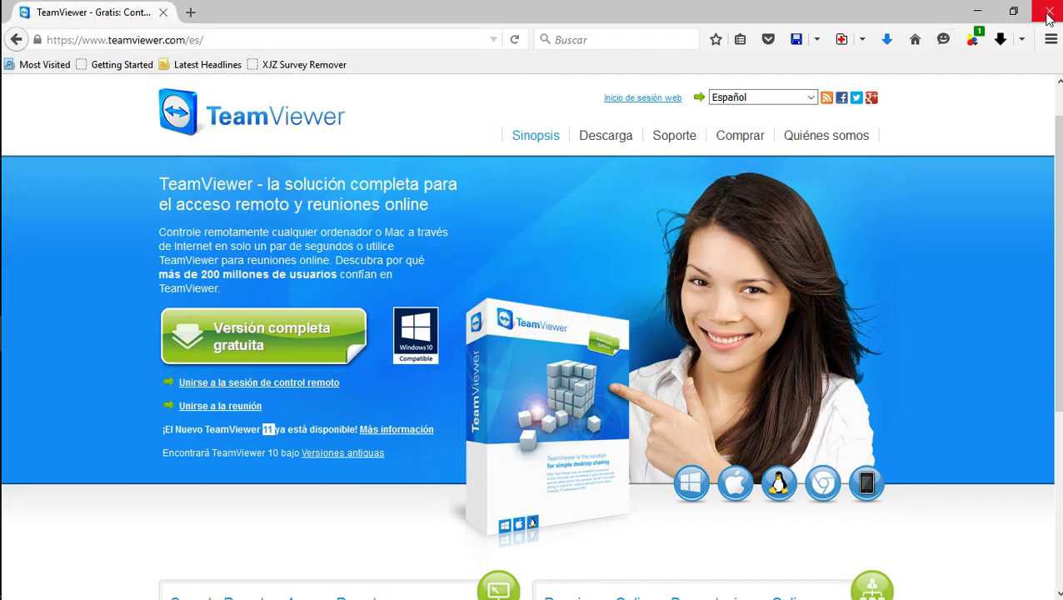
click(1048, 19)
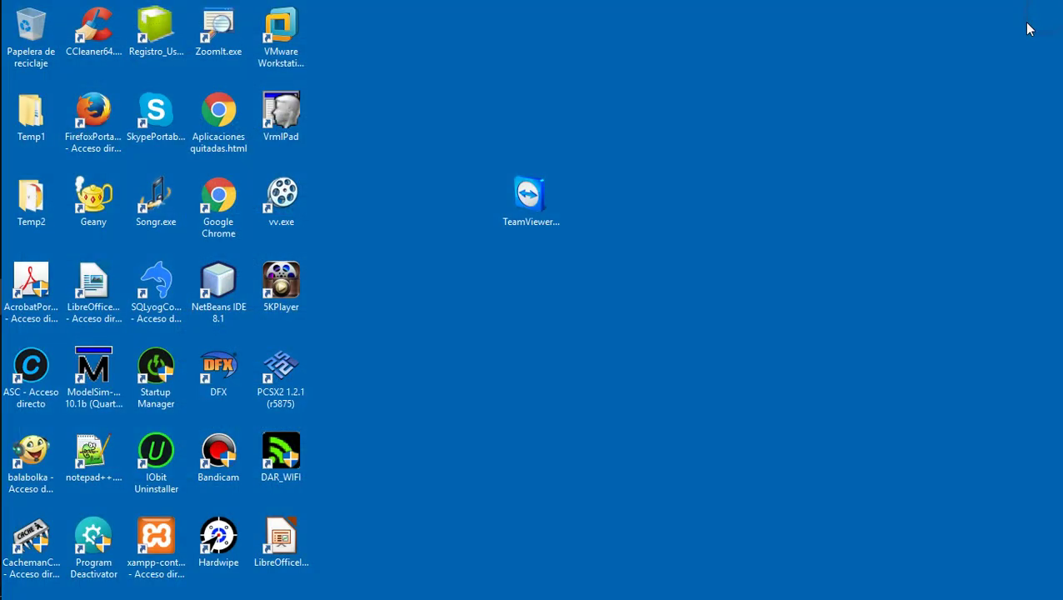
Reposition the TeamViewer_Setup_es.exe icon on the desktop and examine the file's general properties
click(530, 204)
drag(531, 204, 468, 119)
double_click(474, 132)
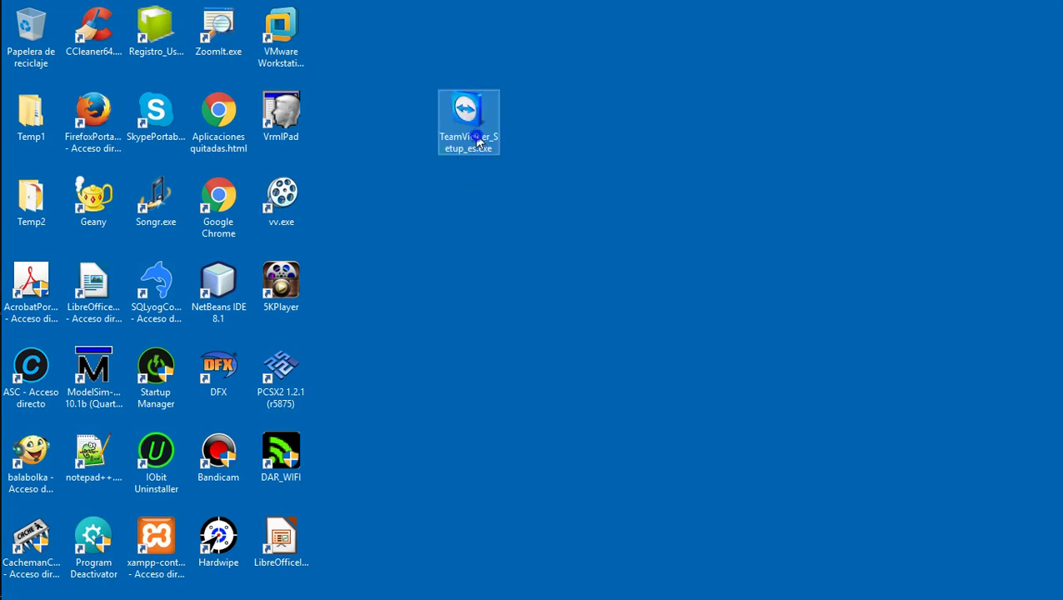
right_click(473, 133)
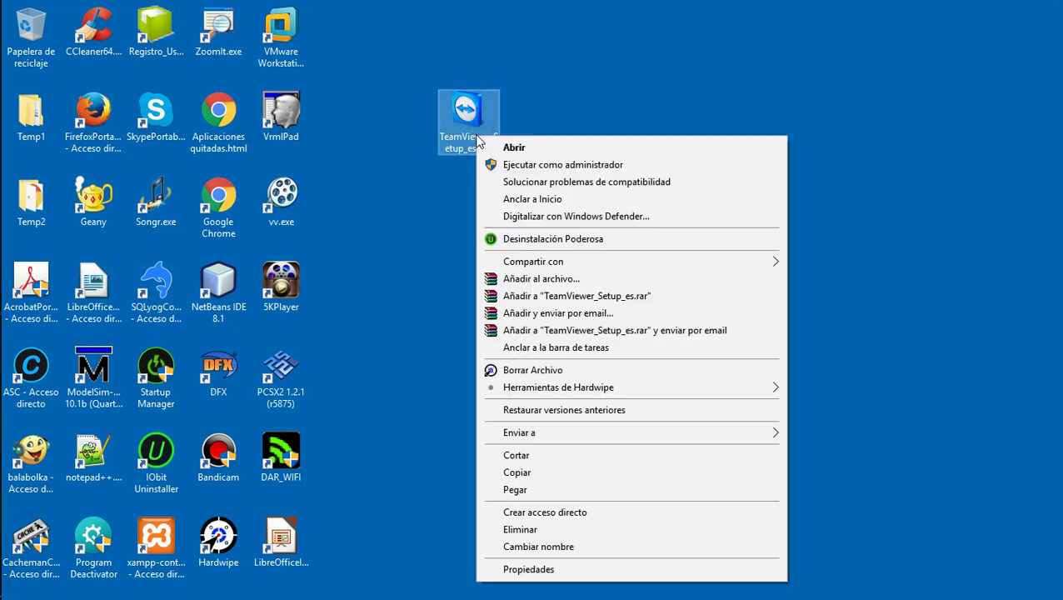
click(534, 570)
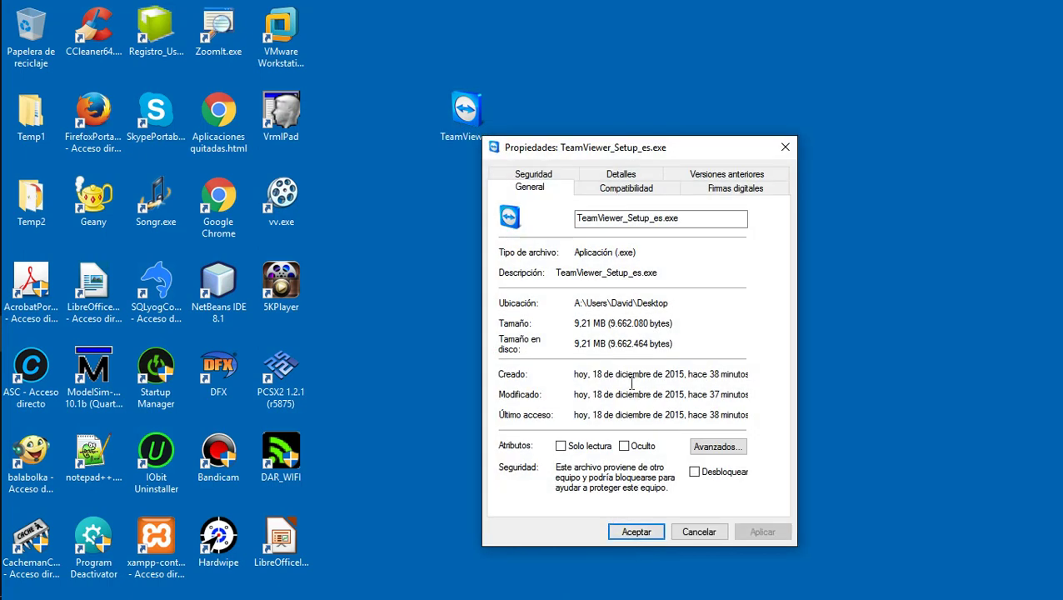
click(698, 532)
right_click(417, 204)
click(475, 250)
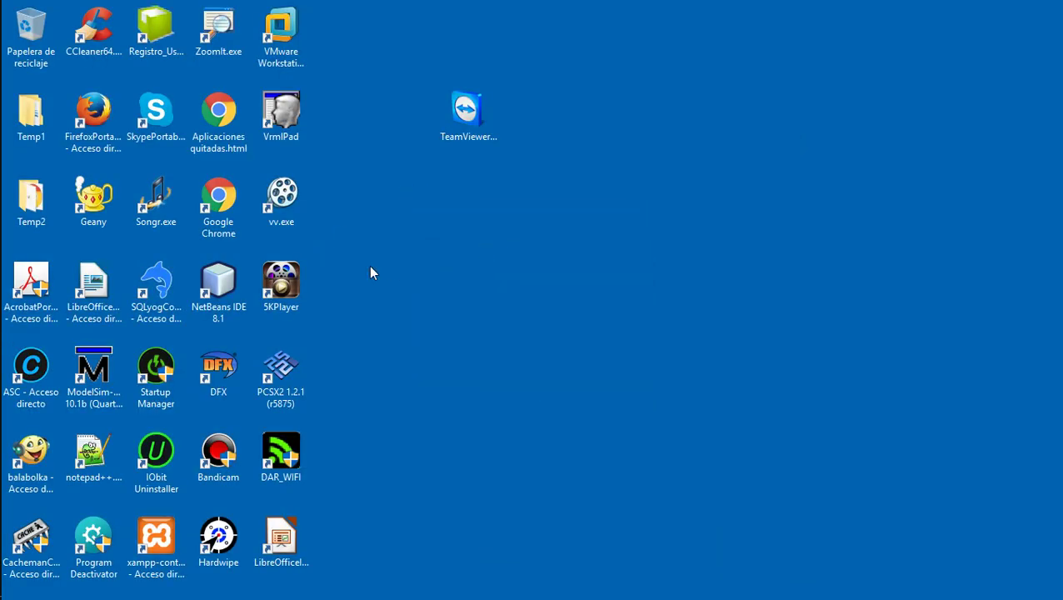
Switch to the Windows 7 virtual machine in VMware Workstation and view the Start menus of the host and the virtual machine
click(23, 296)
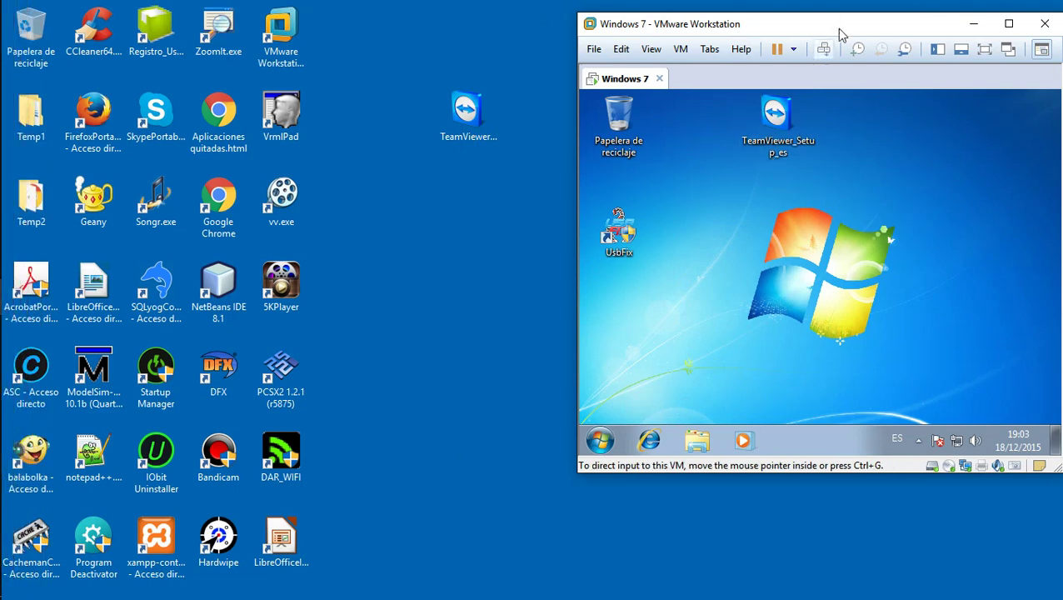
drag(848, 23, 843, 23)
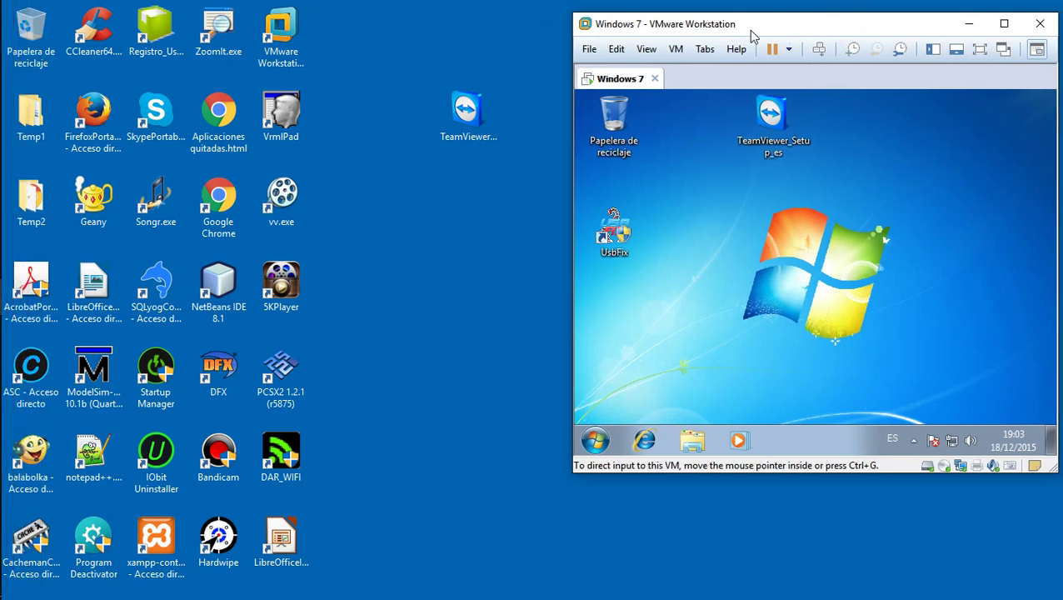
click(587, 449)
click(593, 447)
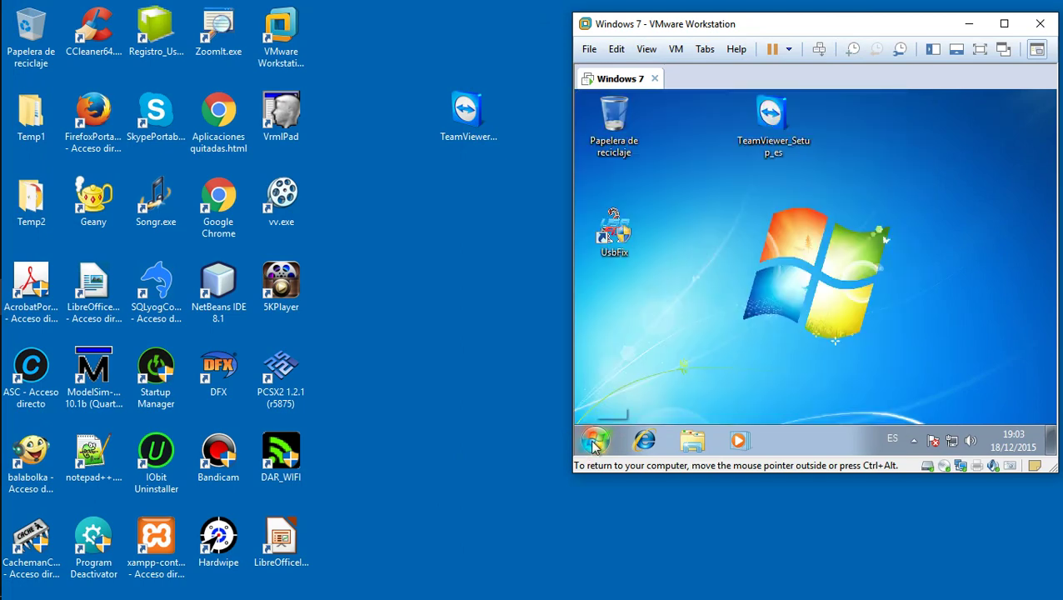
click(593, 446)
click(593, 446)
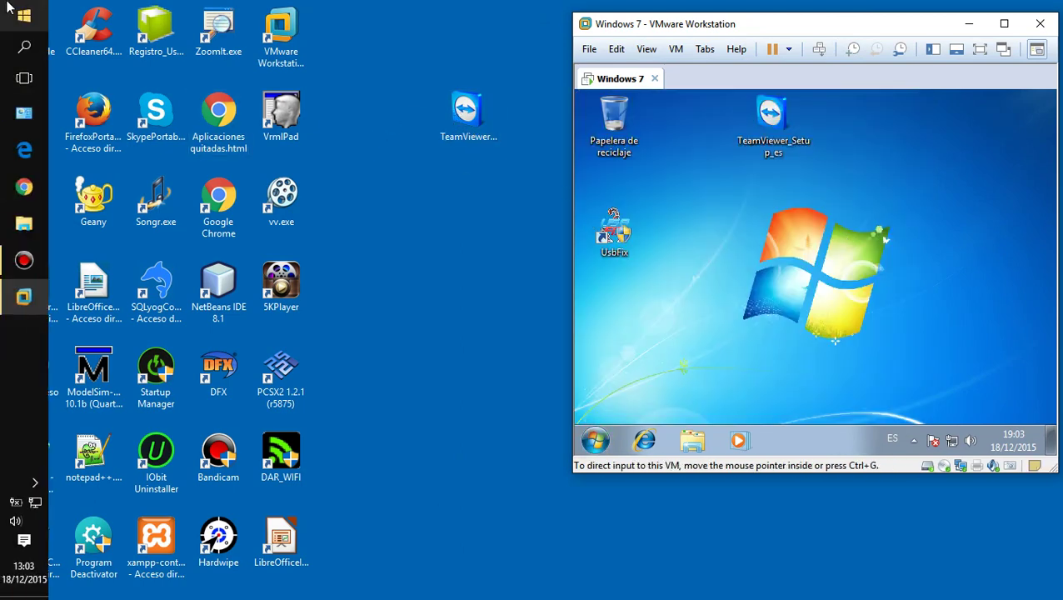
click(7, 3)
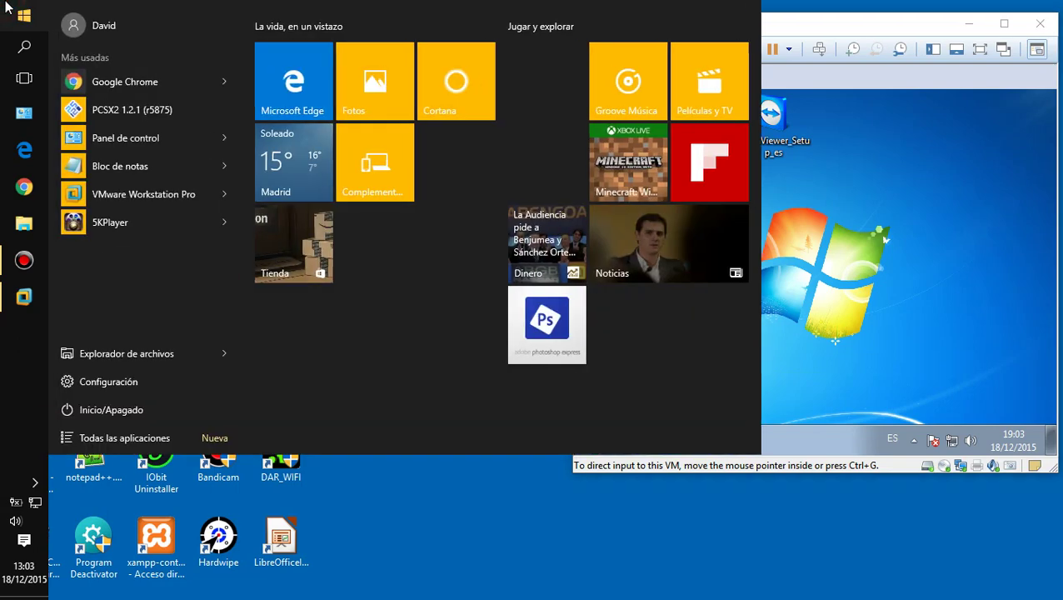
click(12, 9)
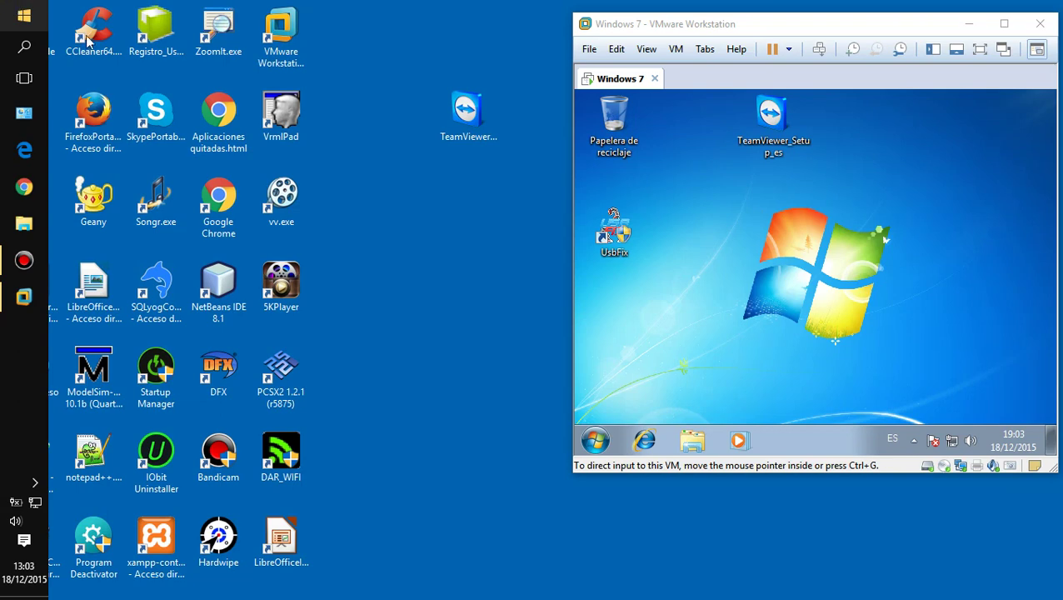
click(598, 441)
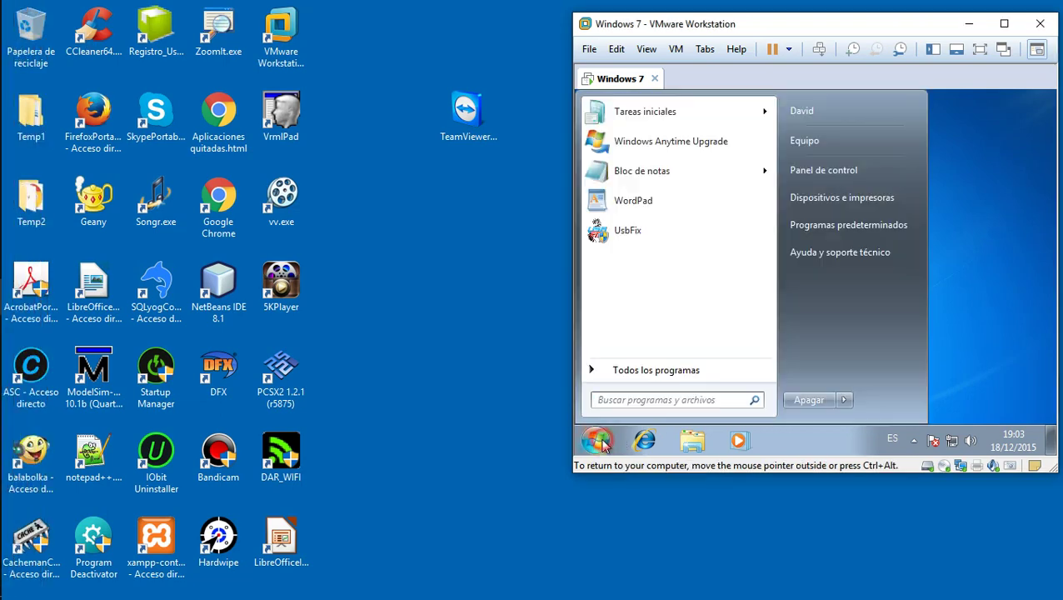
click(599, 443)
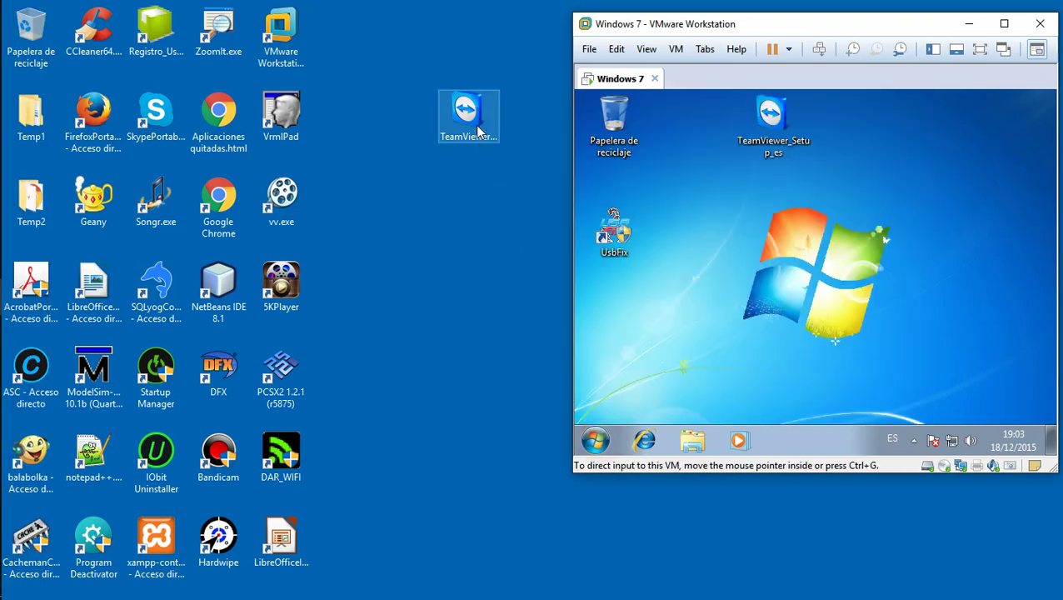
Minimize the virtual machine window and launch TeamViewer_Setup_es.exe from the host desktop
click(964, 31)
double_click(473, 115)
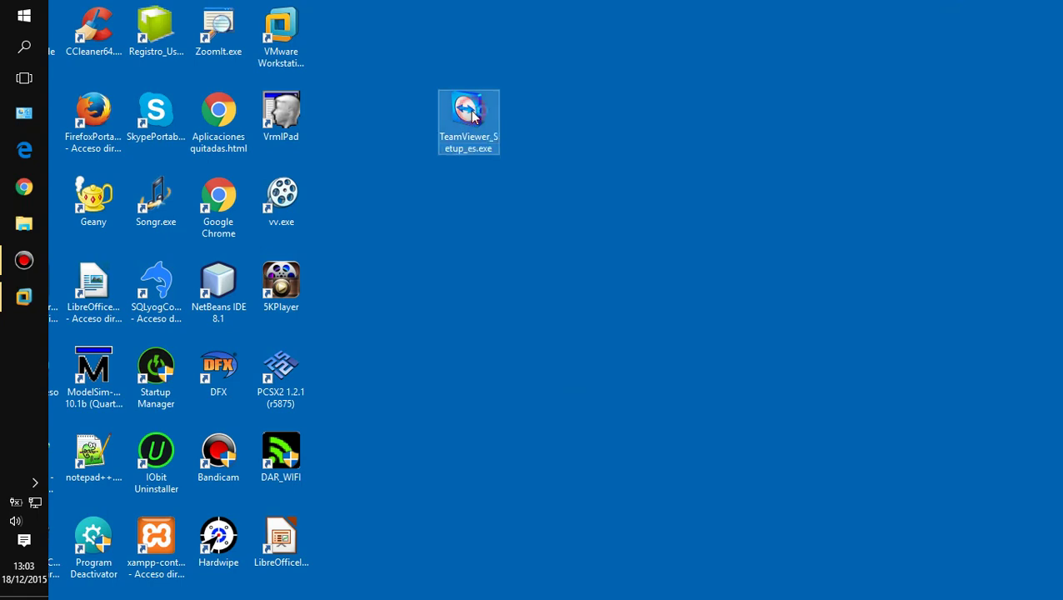
right_click(651, 243)
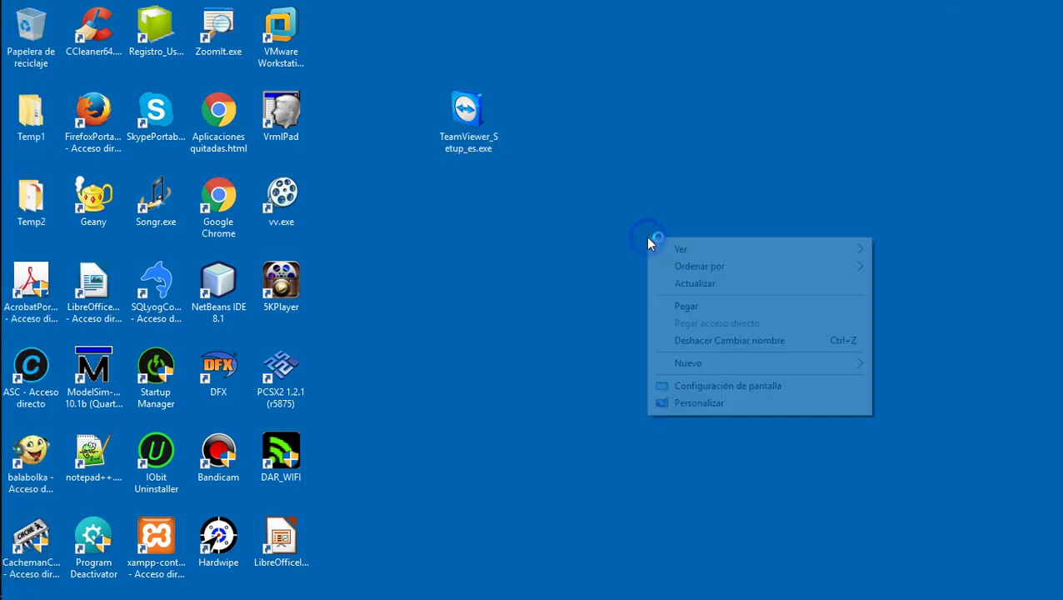
click(700, 286)
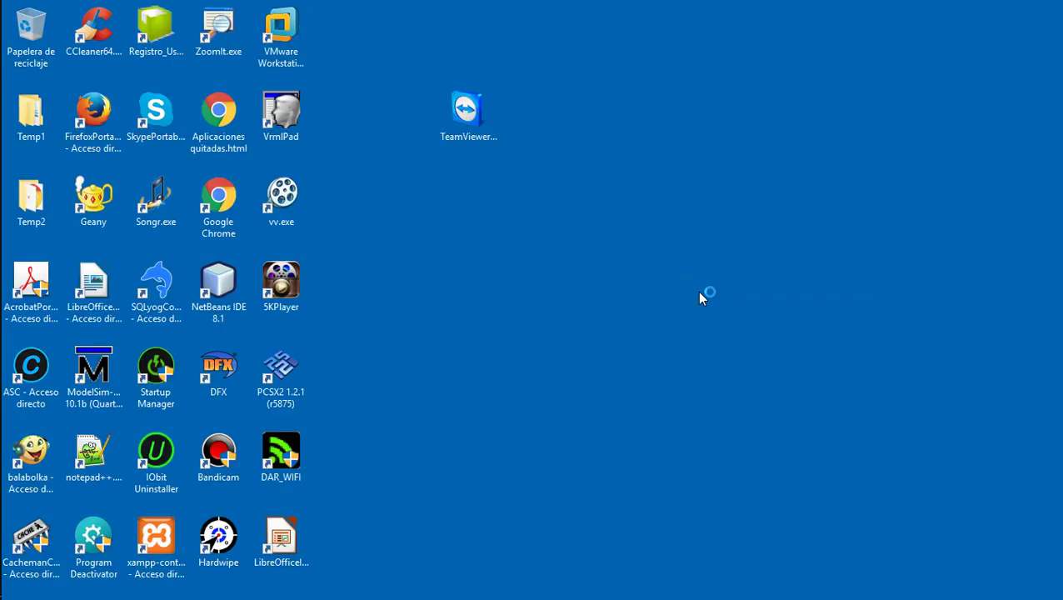
click(598, 313)
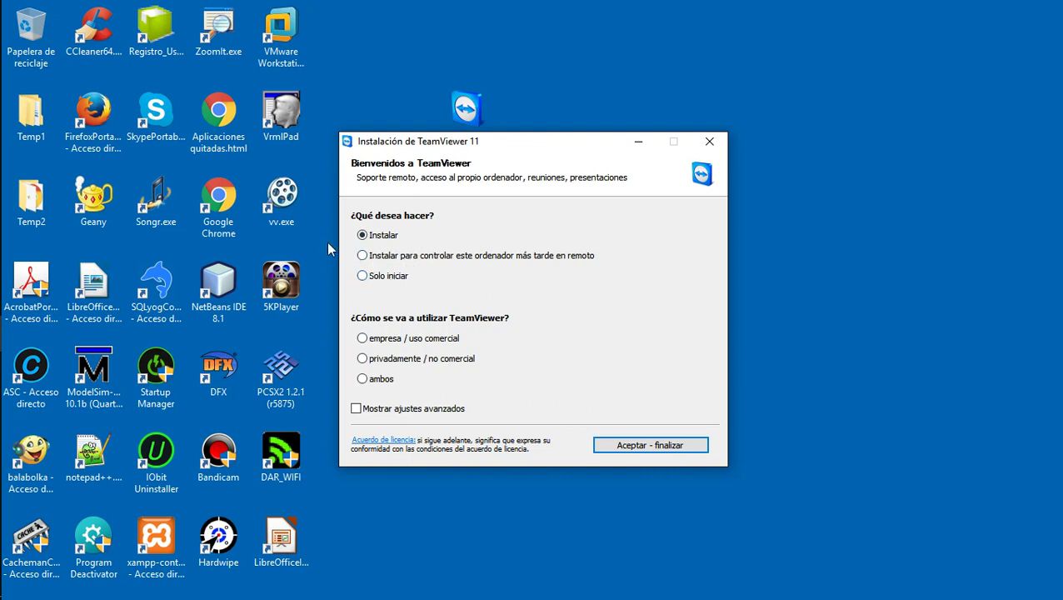
Set TeamViewer on the host to "Solo iniciar" with "privadamente / no comercial" use, accept the licence and start it
click(363, 236)
click(364, 279)
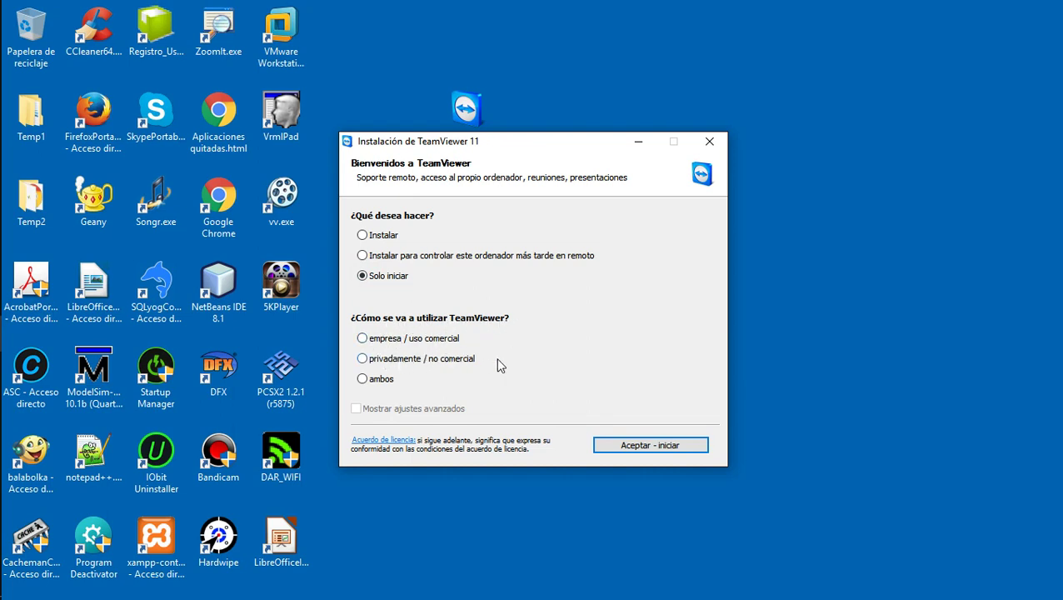
click(362, 339)
click(362, 339)
click(362, 360)
click(636, 446)
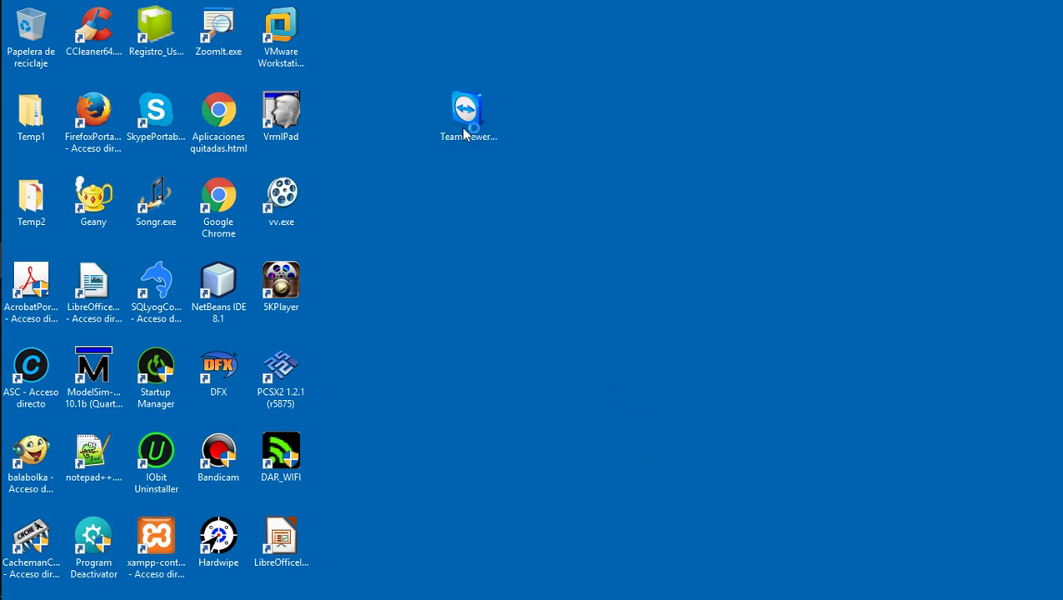
Bring back the Windows 7 virtual machine and run TeamViewer_Setup_es from its desktop, allowing the file to execute
drag(465, 132, 403, 100)
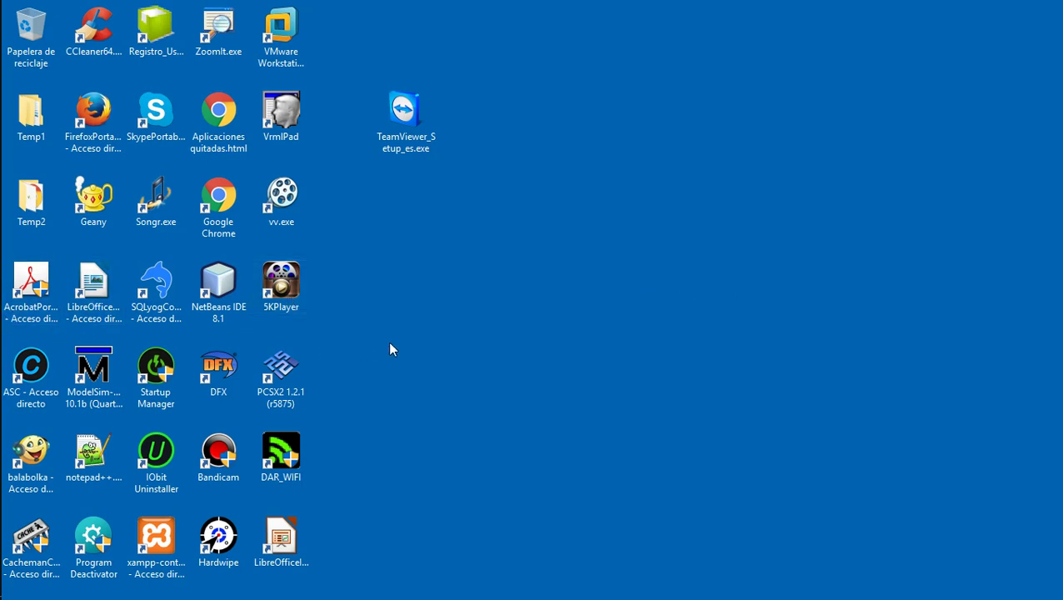
mouse_move(4, 356)
click(20, 299)
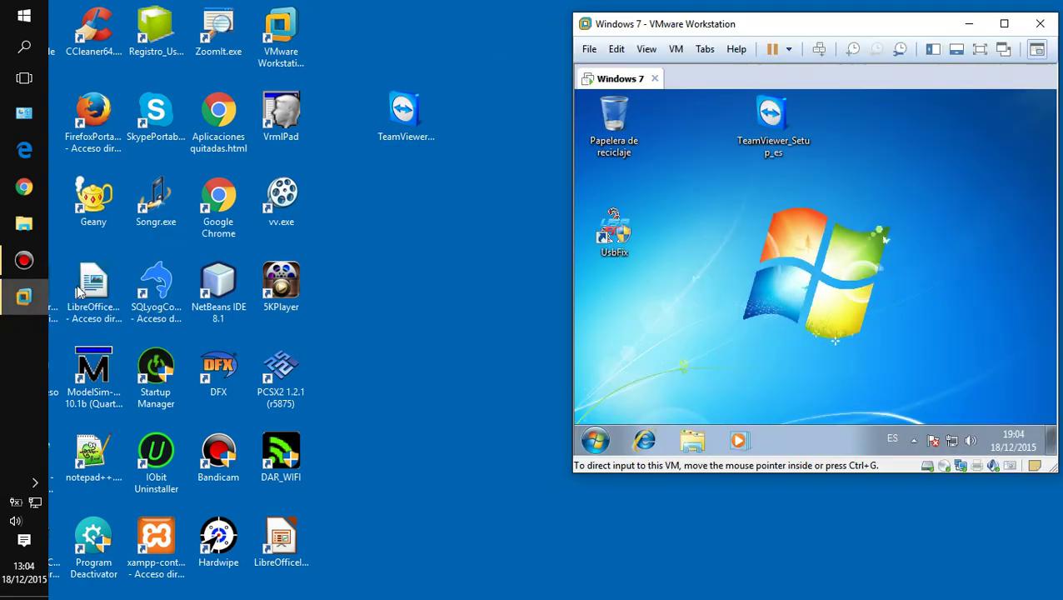
drag(770, 117, 730, 231)
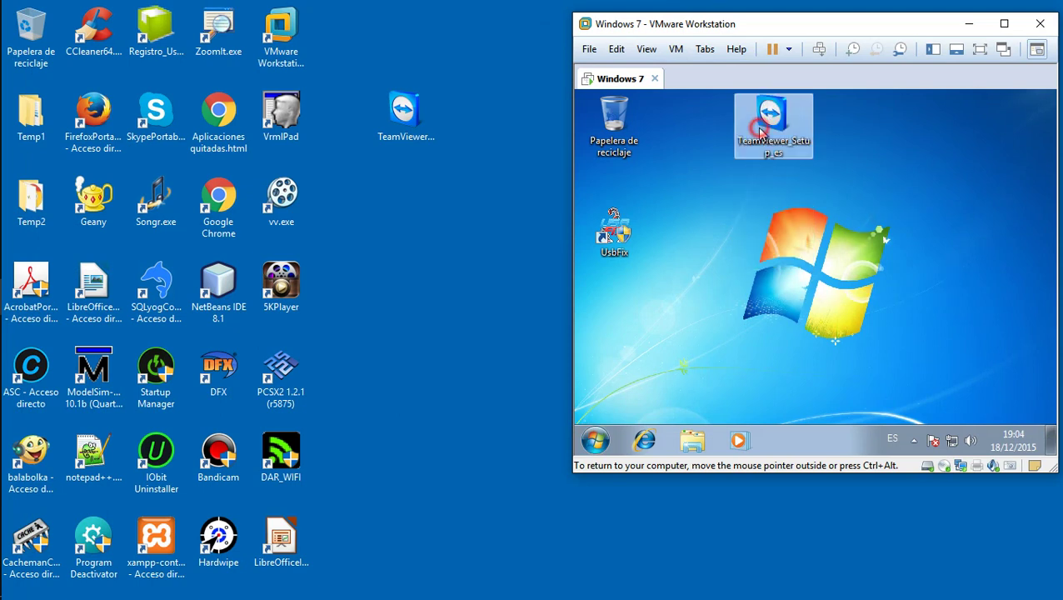
double_click(796, 151)
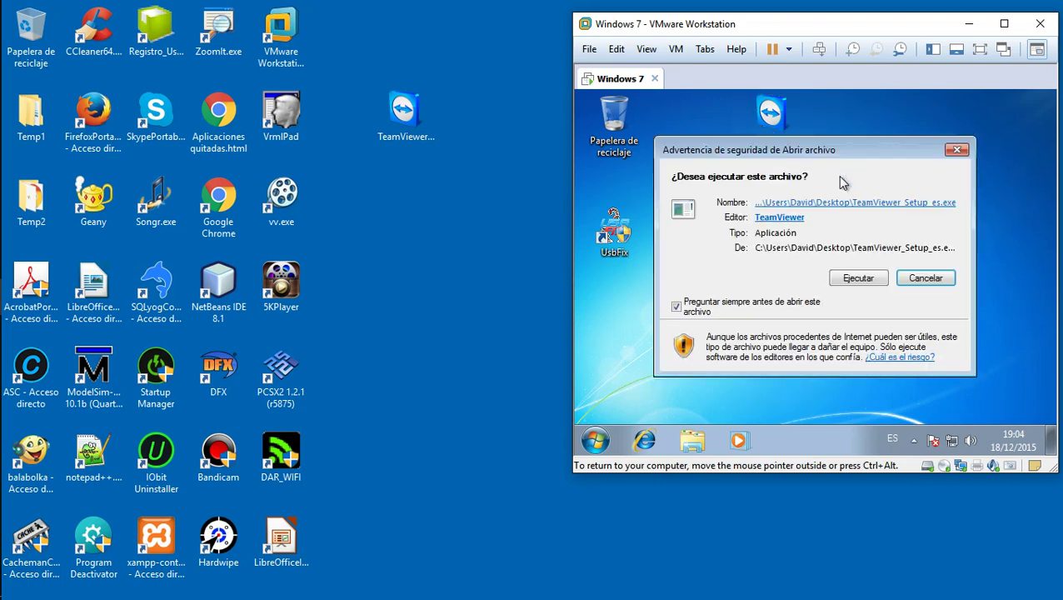
click(857, 278)
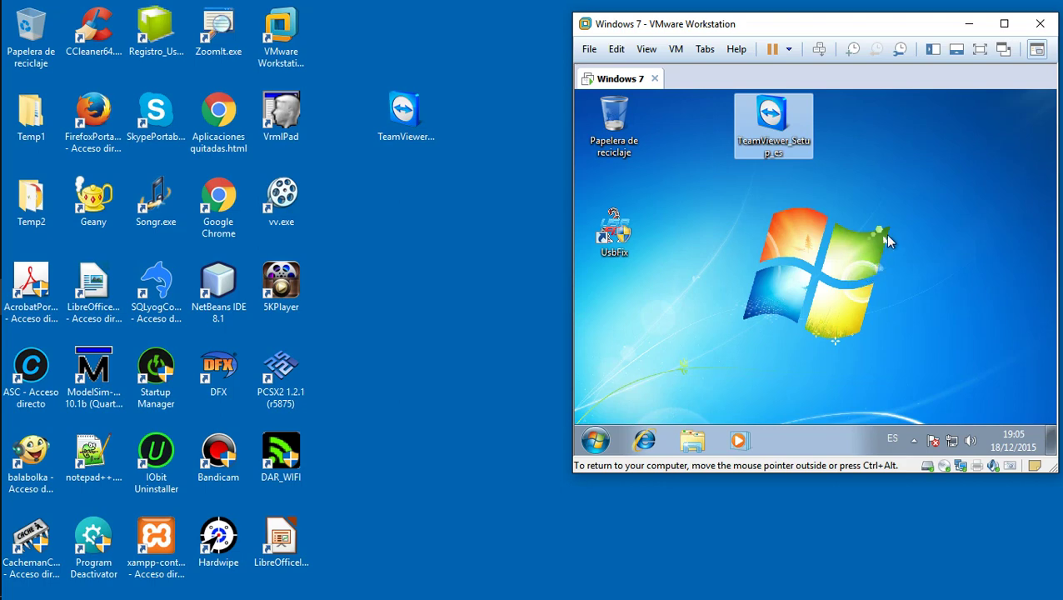
right_click(904, 263)
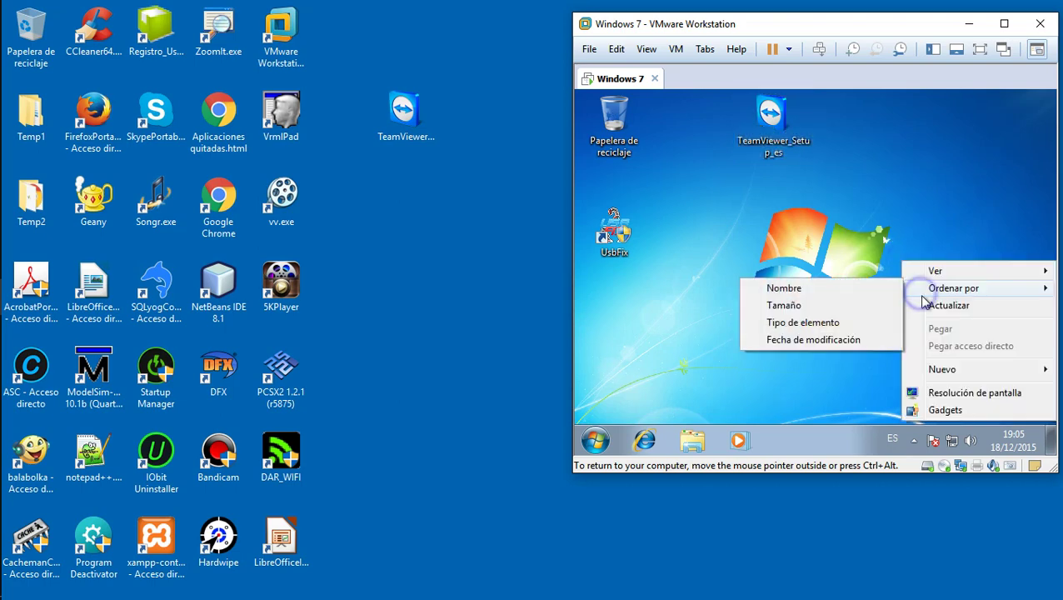
click(927, 305)
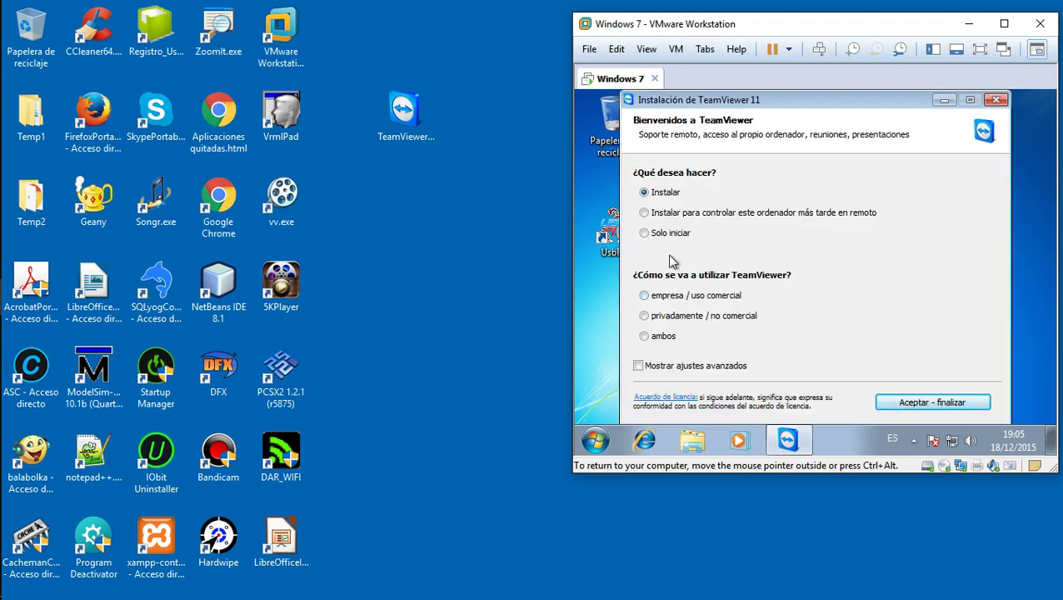
Set the virtual machine's TeamViewer to "Solo iniciar" with "privadamente / no comercial" use, then accept and start it
click(645, 234)
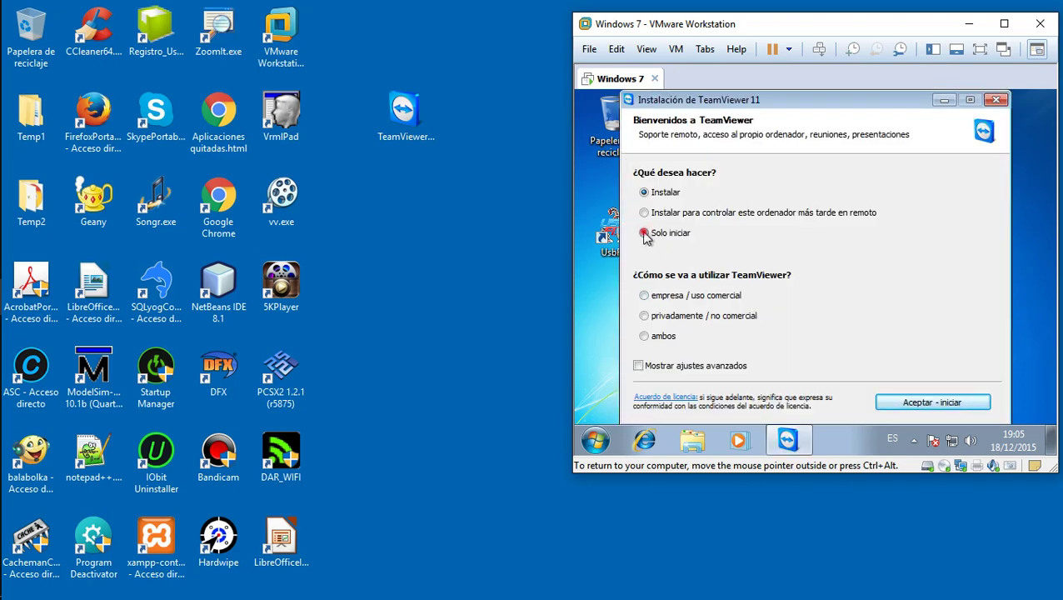
click(640, 317)
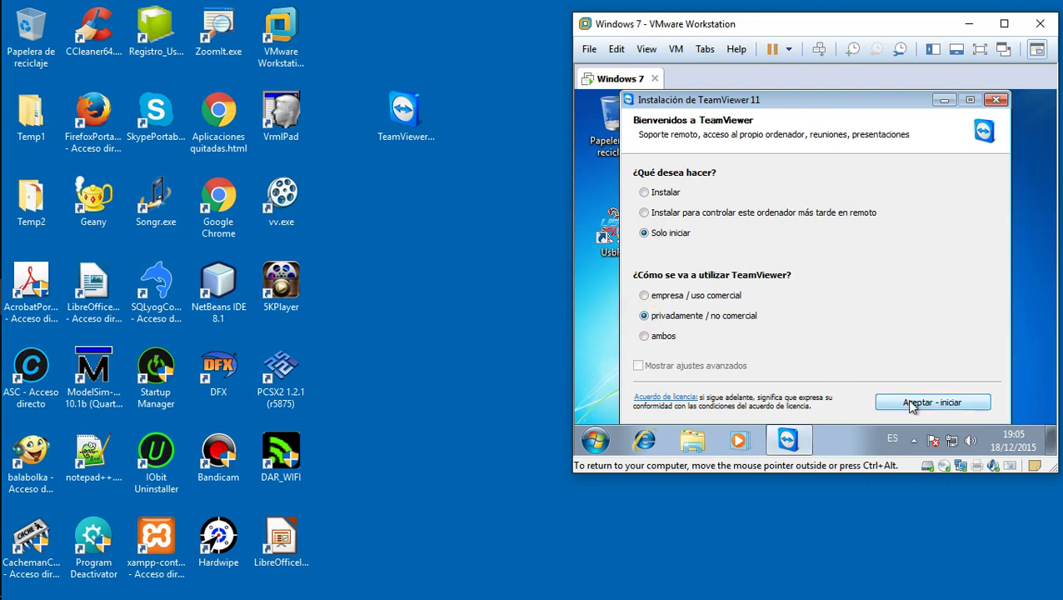
click(907, 401)
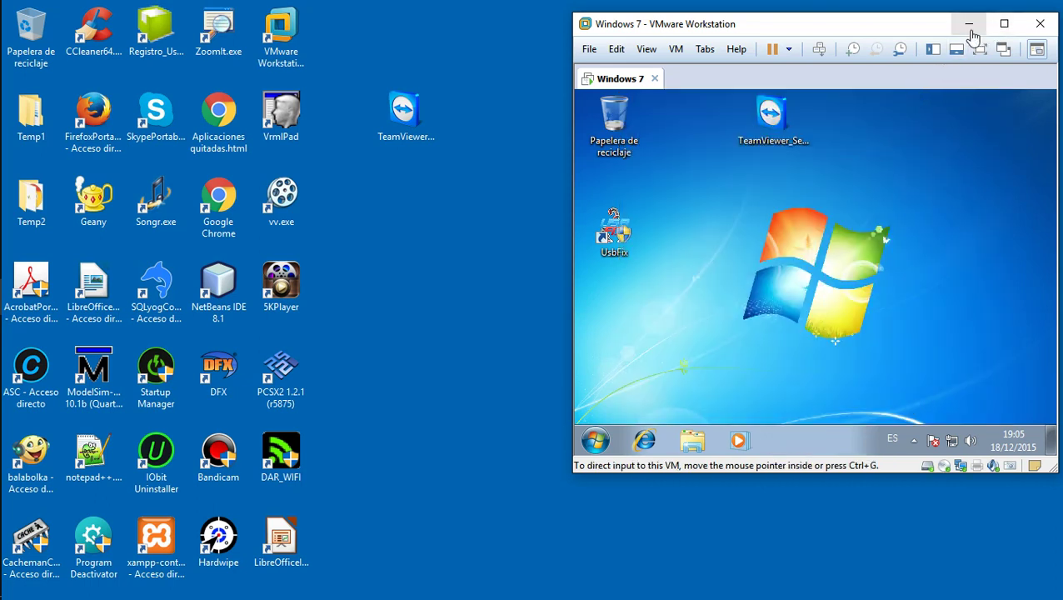
Close the host's "Ordenadores & contactos" window and arrange TeamViewer side by side with the virtual machine window
click(23, 296)
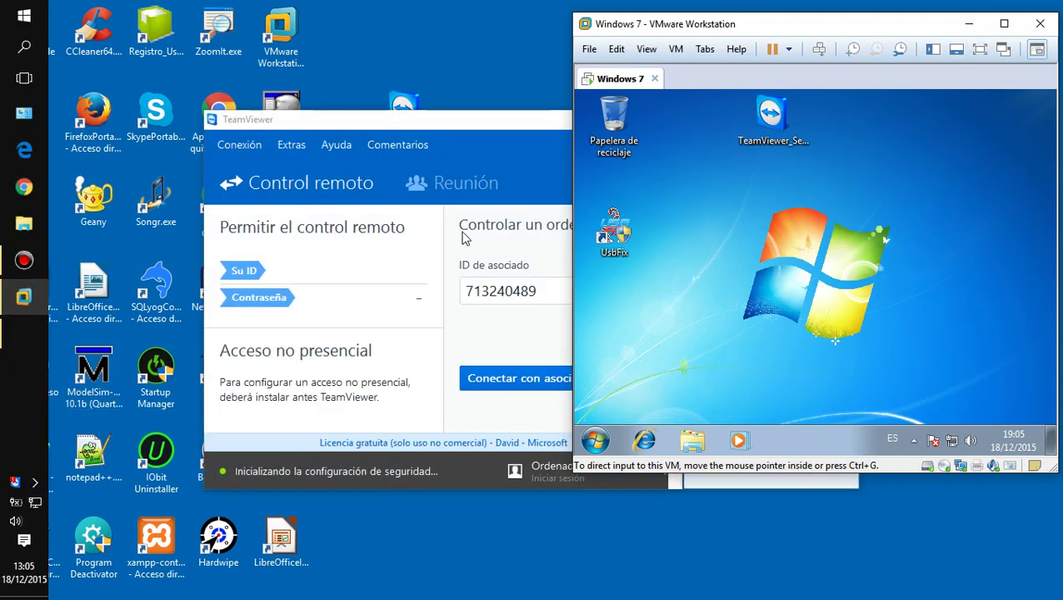
click(968, 24)
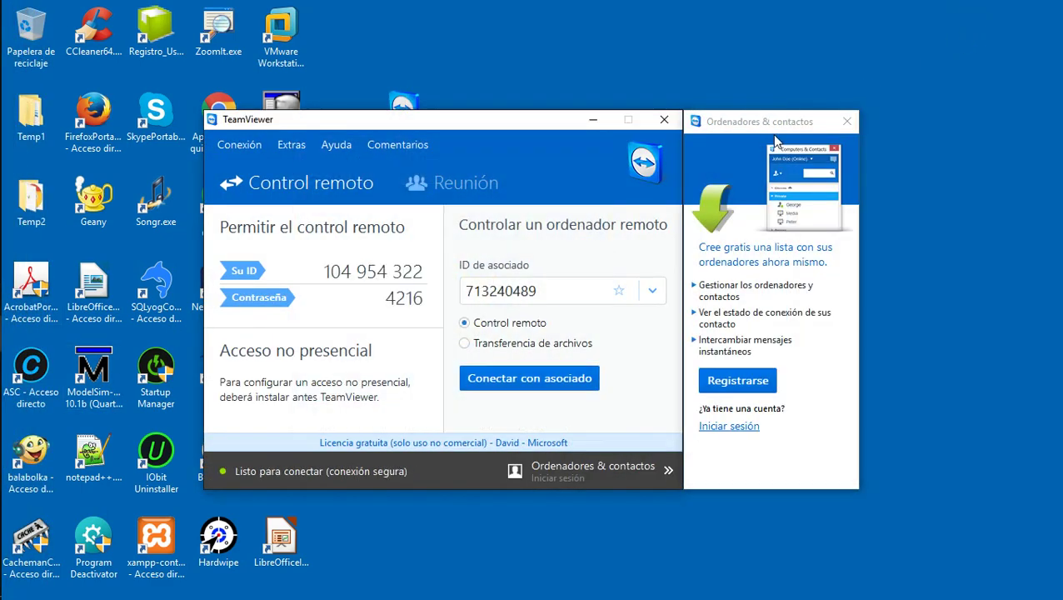
click(846, 121)
drag(499, 125, 660, 90)
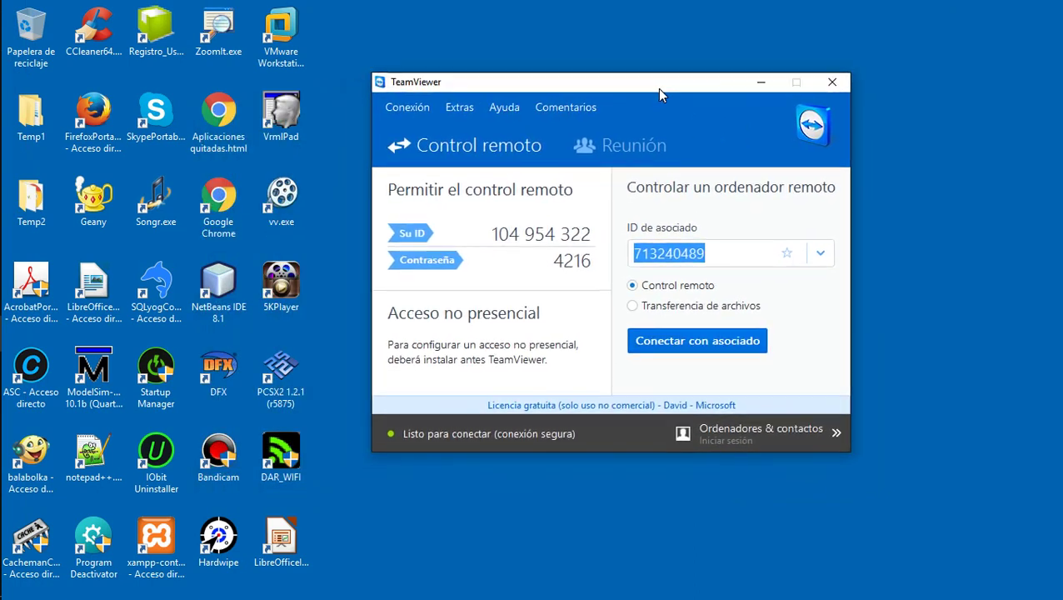
double_click(728, 254)
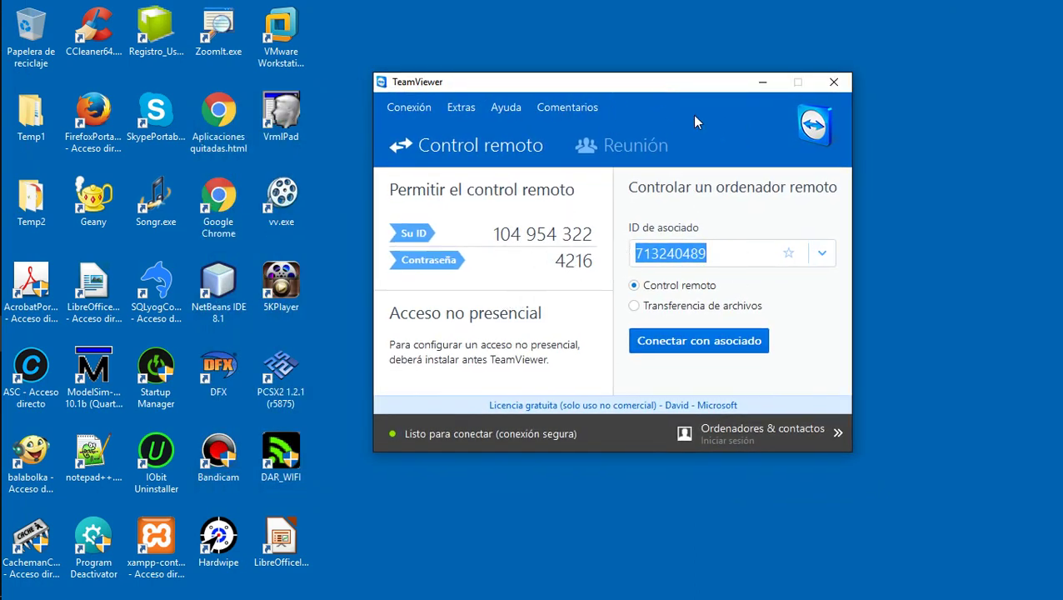
drag(687, 86, 326, 90)
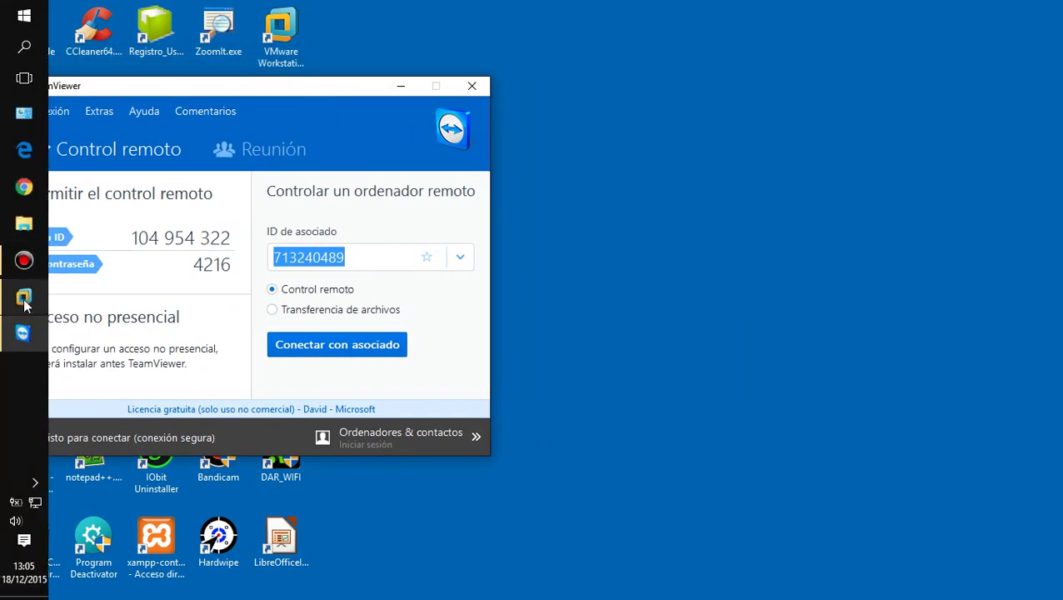
click(22, 297)
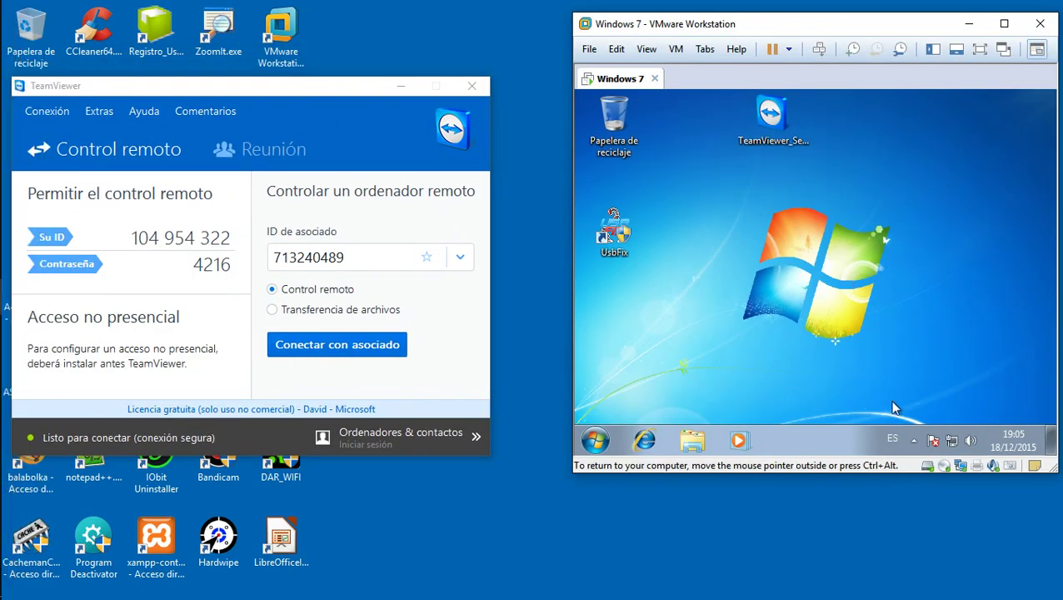
click(913, 443)
click(913, 442)
drag(277, 87, 293, 86)
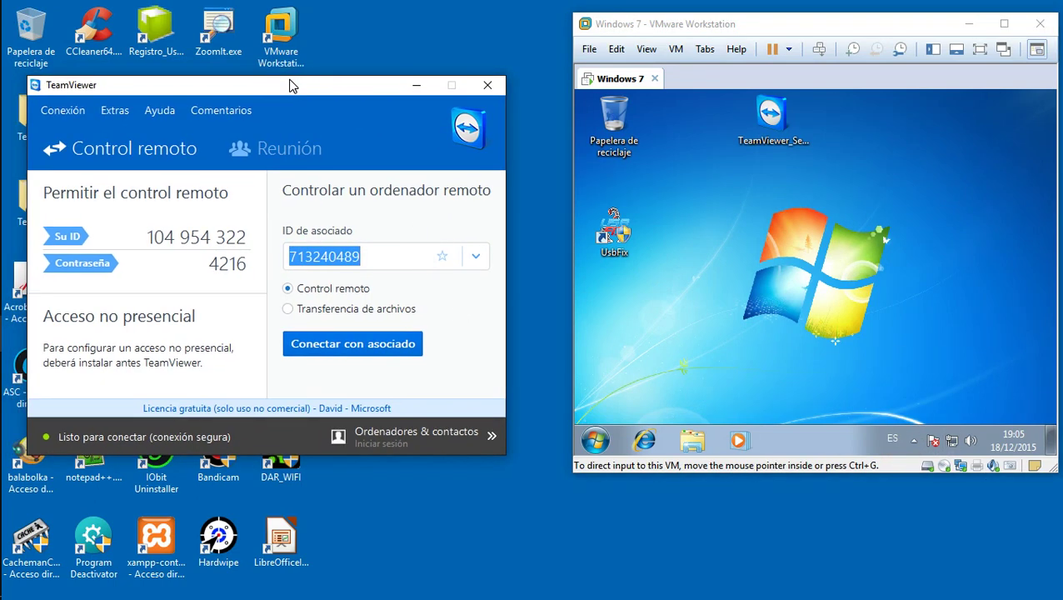
click(375, 256)
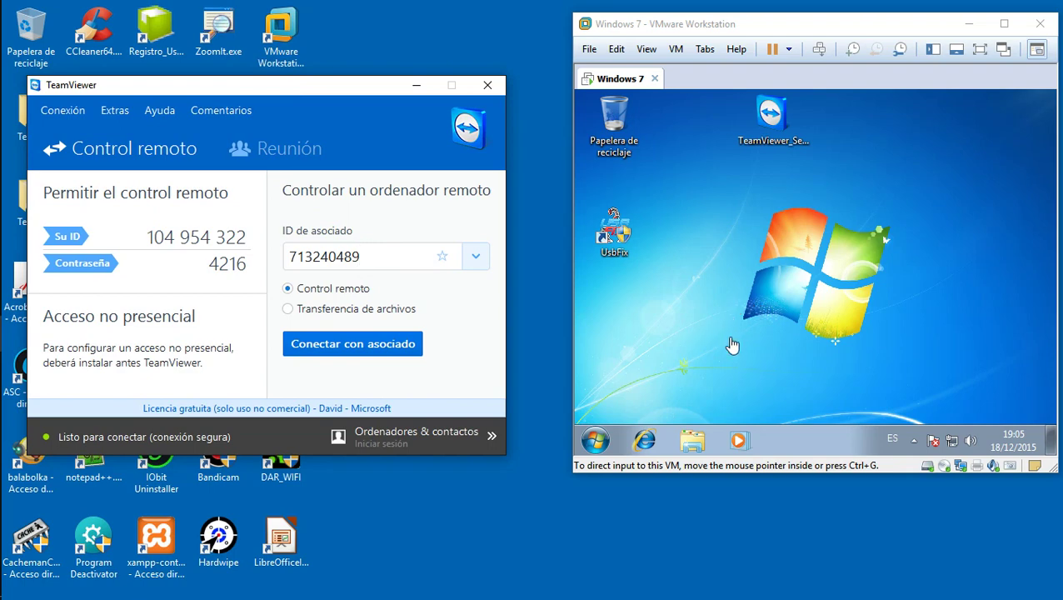
click(66, 115)
click(66, 115)
click(119, 115)
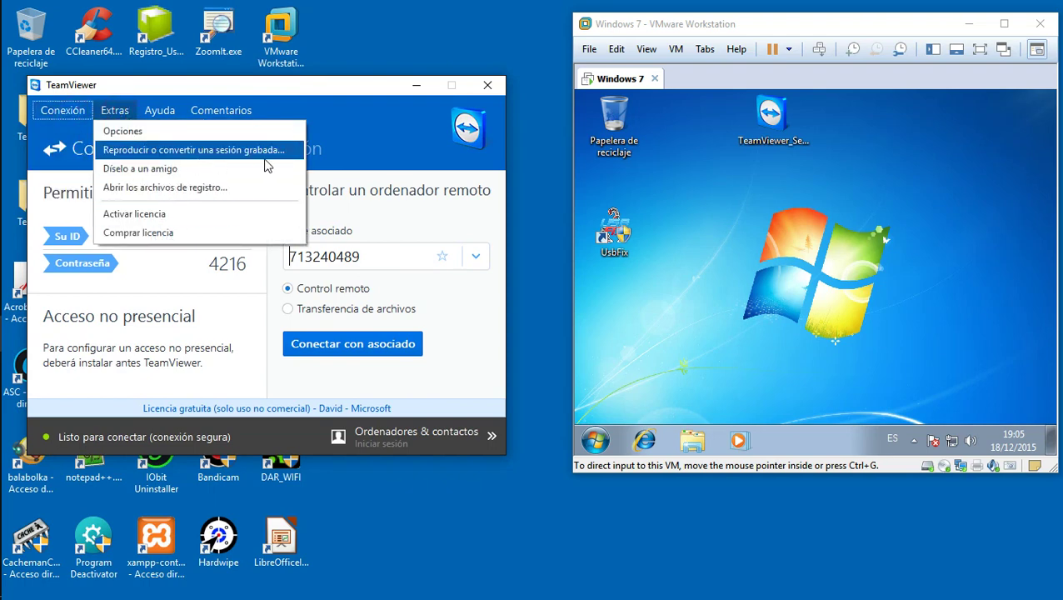
click(250, 301)
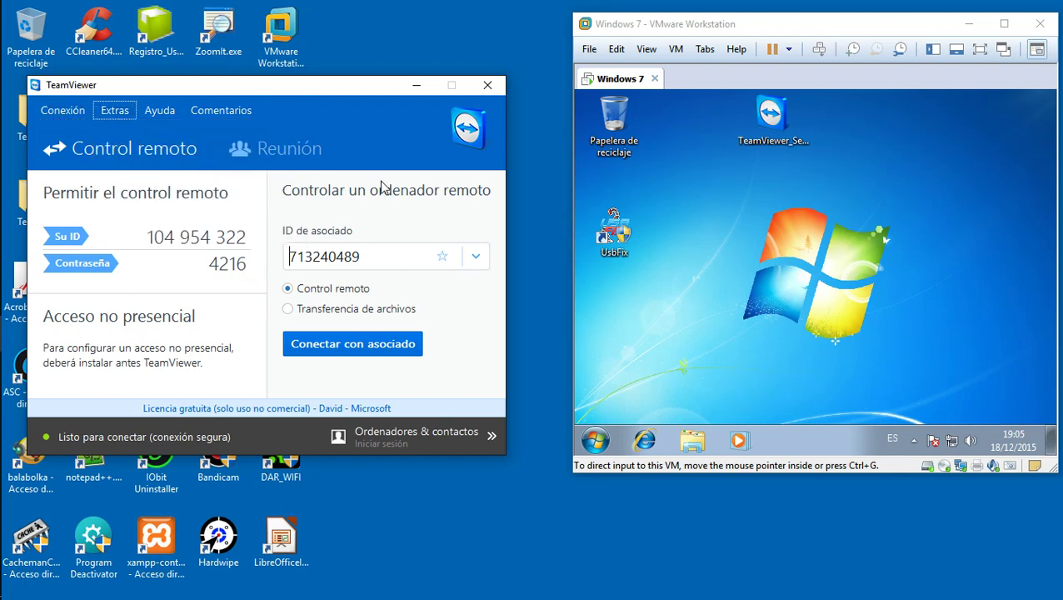
click(476, 260)
click(476, 257)
click(393, 250)
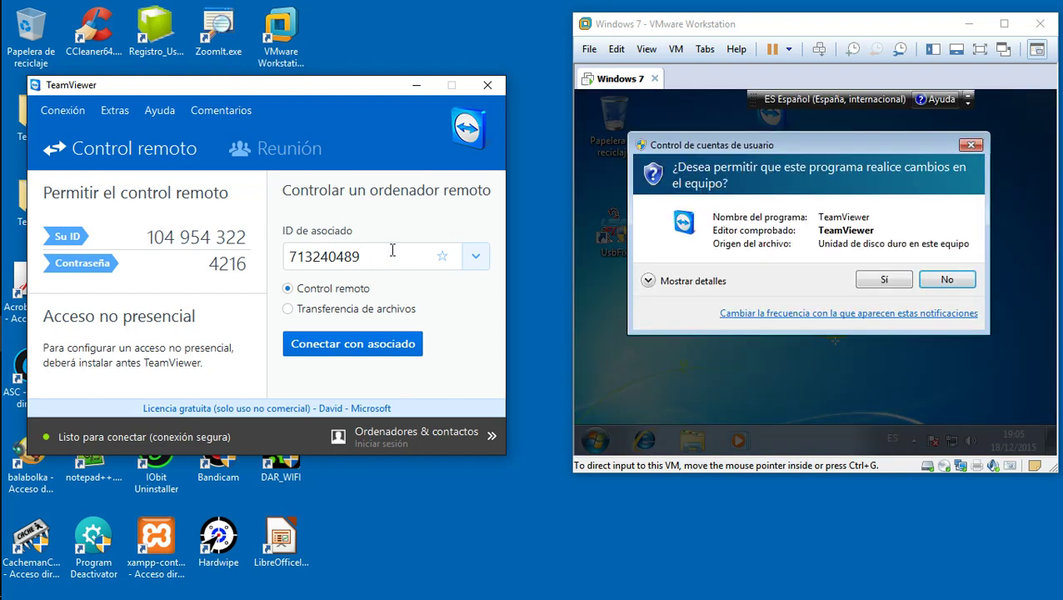
Allow TeamViewer to make changes on the virtual machine, and view the host's Reunión page before returning to Control remoto
click(883, 280)
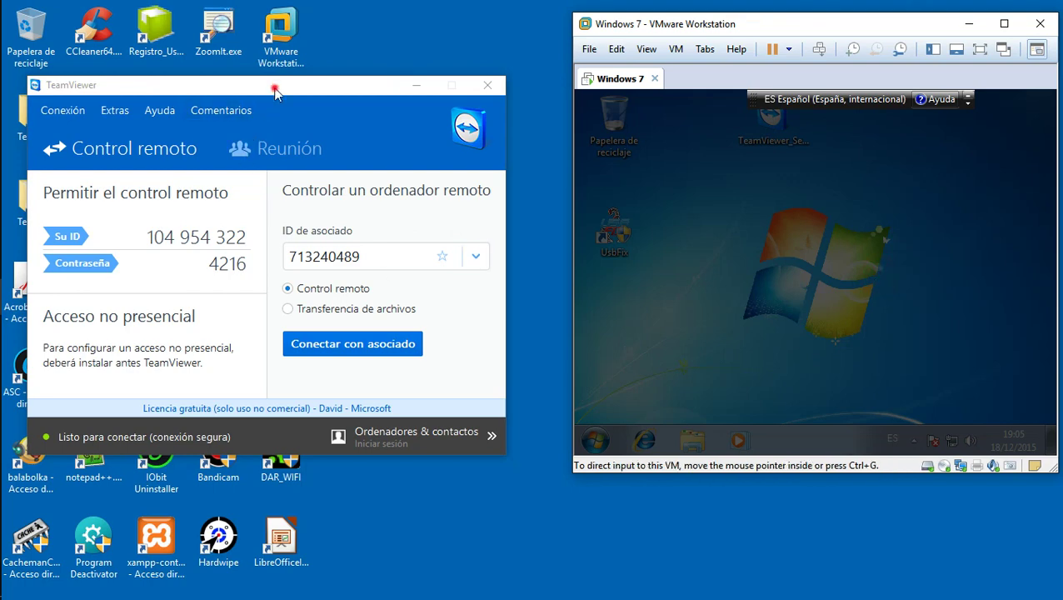
click(275, 90)
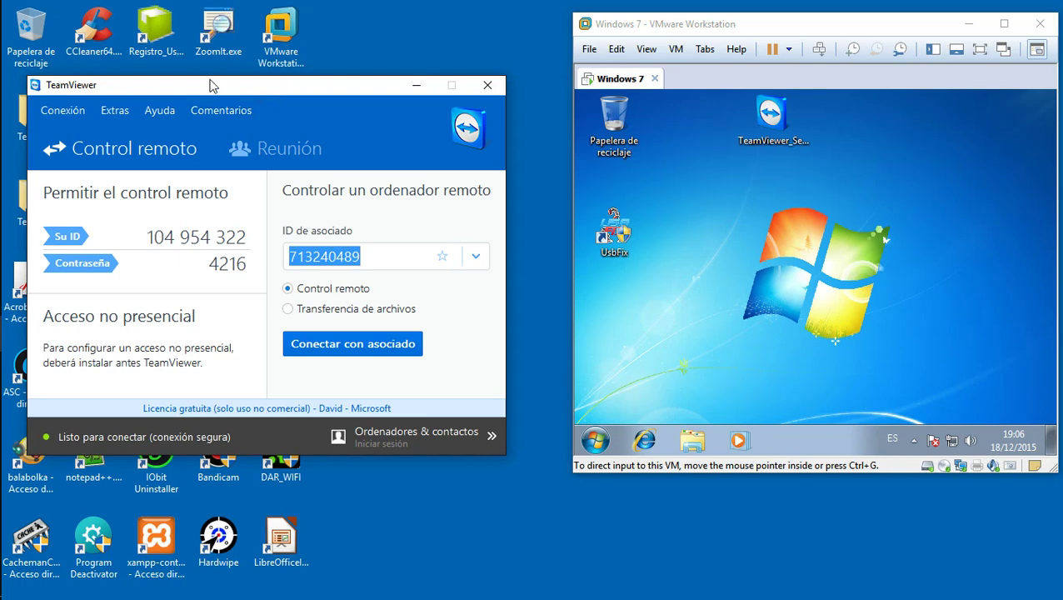
click(294, 154)
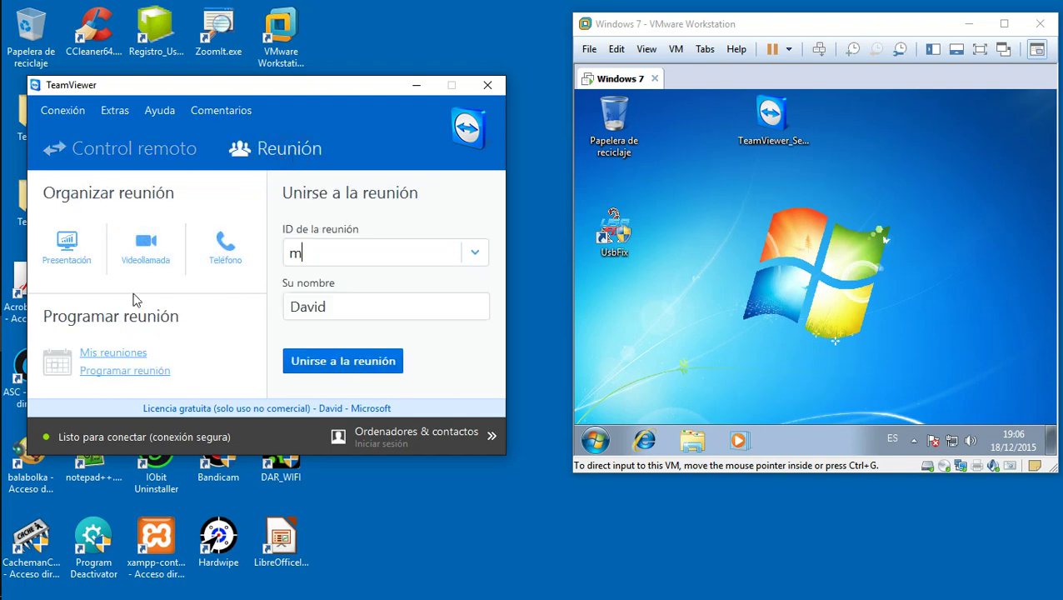
click(109, 152)
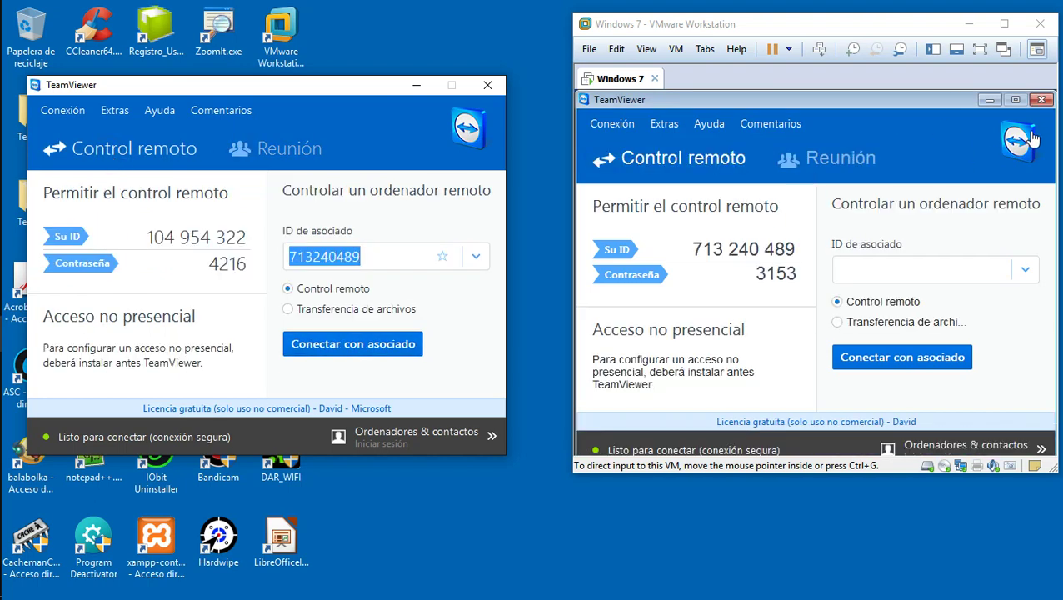
click(683, 25)
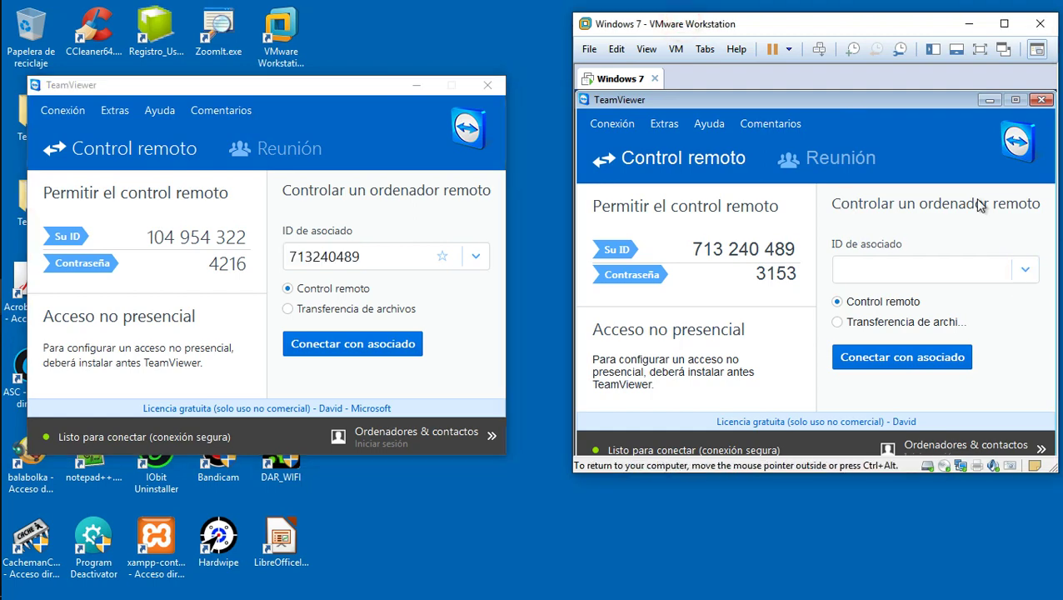
click(921, 268)
right_click(534, 251)
click(554, 298)
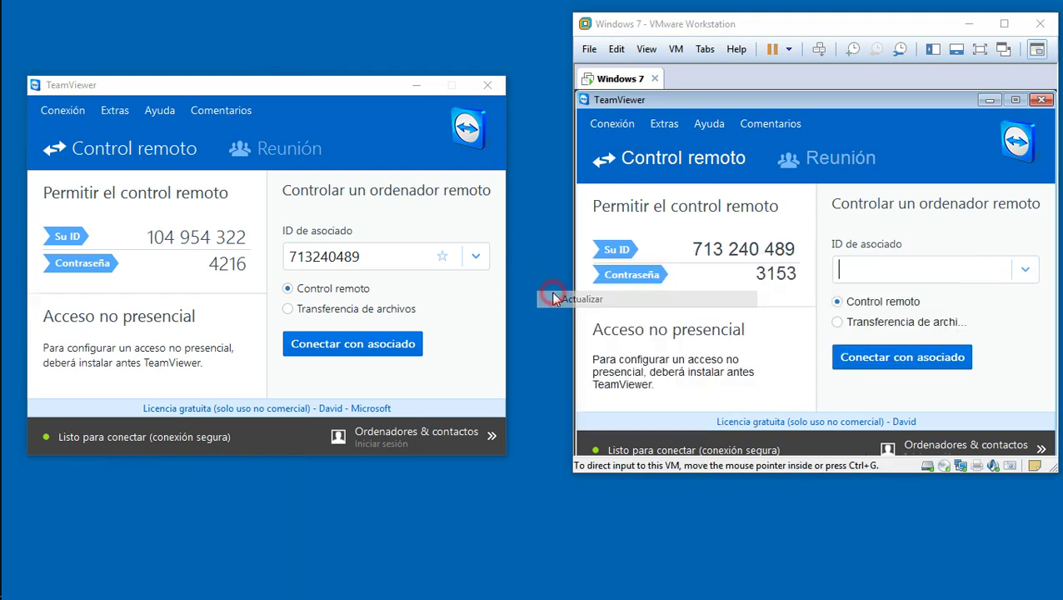
click(685, 26)
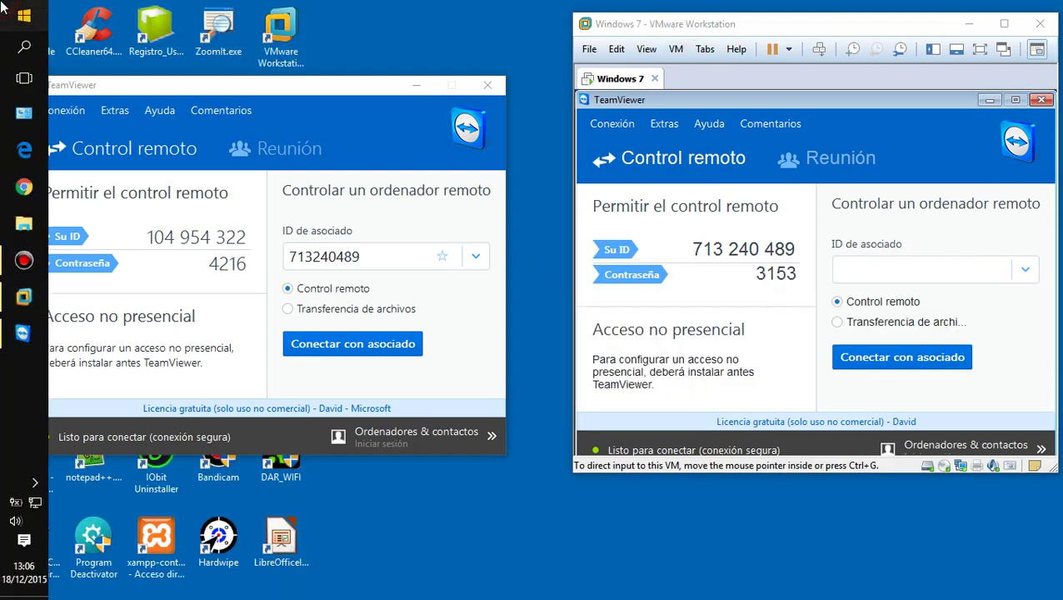
click(7, 10)
click(7, 10)
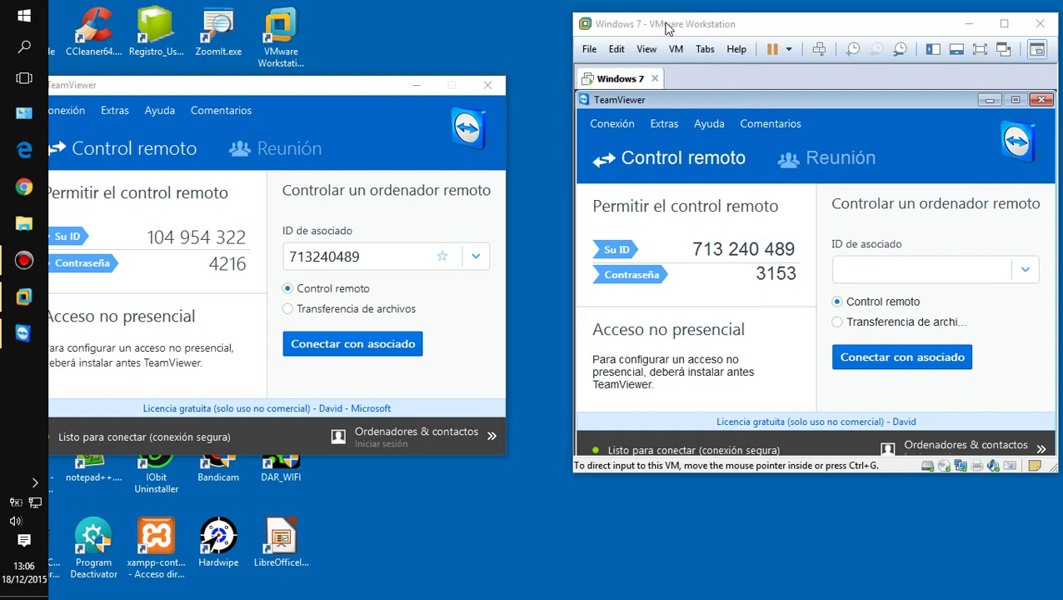
click(866, 148)
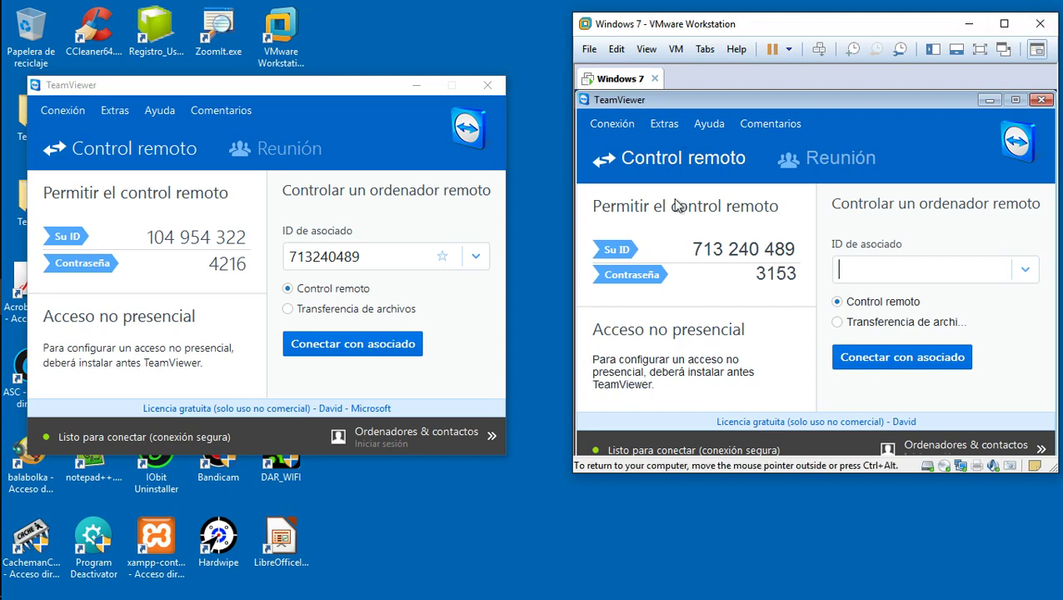
Compare the partner ID filled in on the host with the virtual machine's own TeamViewer ID
drag(404, 262, 287, 258)
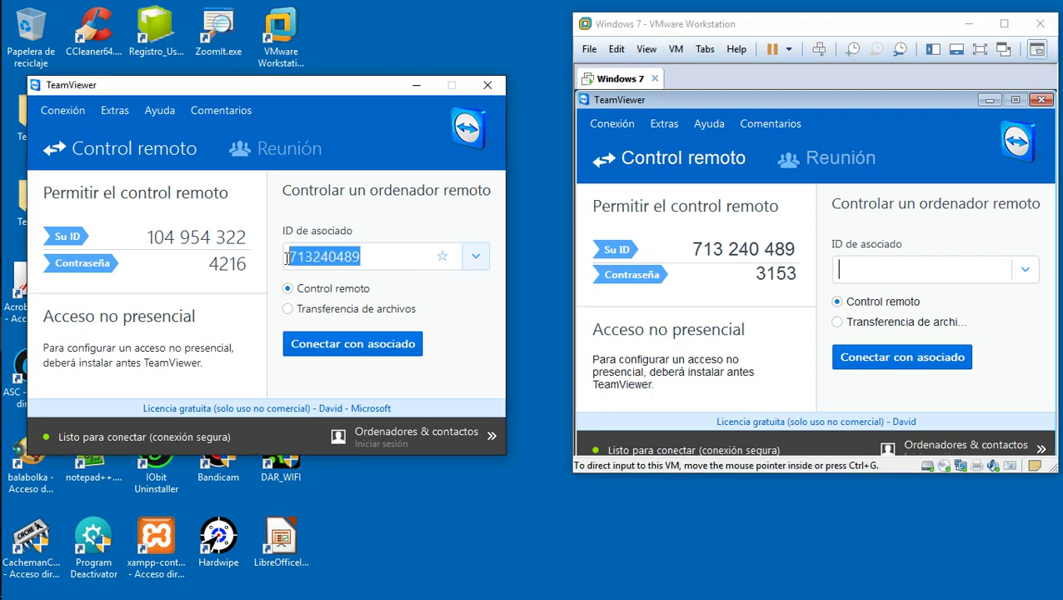
click(698, 252)
drag(696, 252, 715, 255)
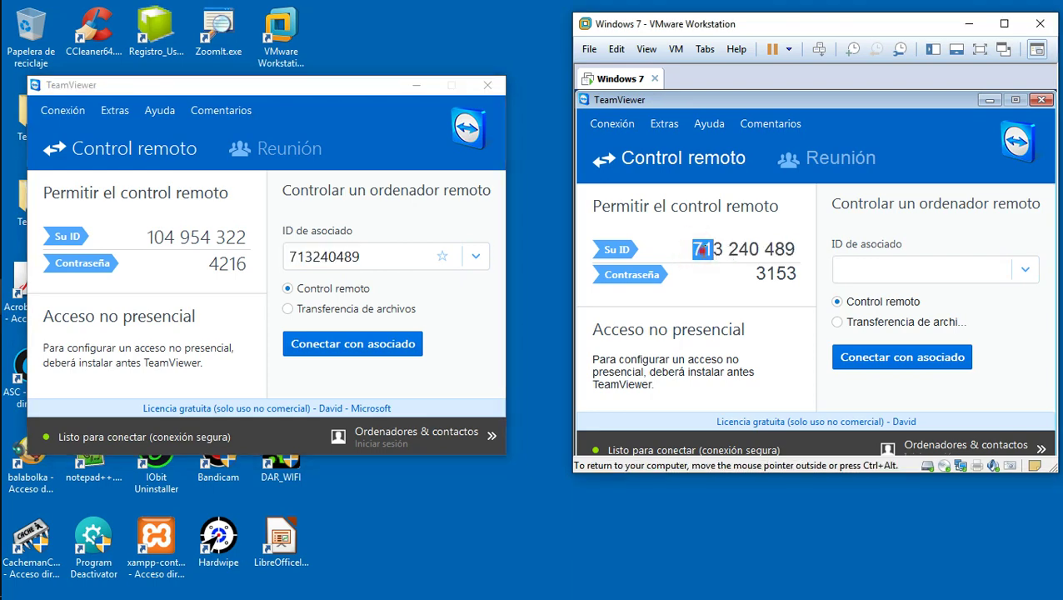
click(702, 250)
drag(691, 250, 786, 248)
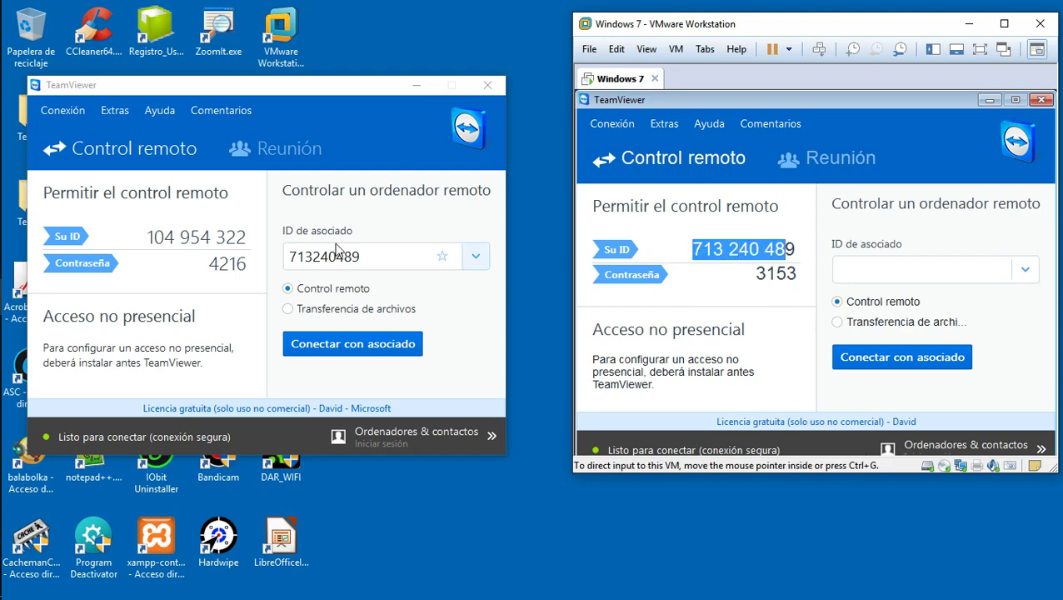
Check that the host's "ID de asociado" field holds the complete ID shown under "Su ID" on the virtual machine
click(338, 195)
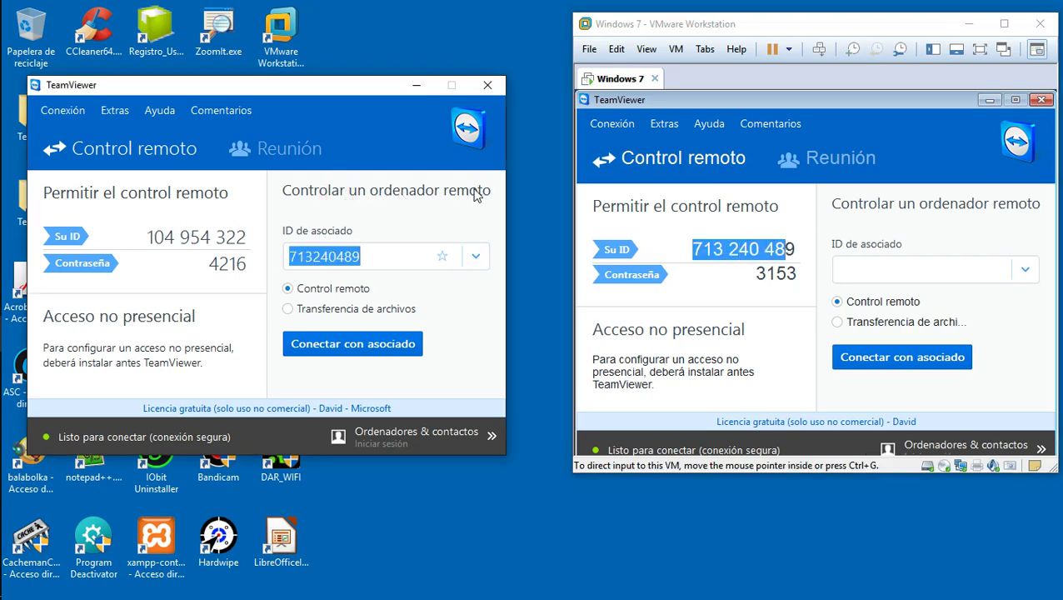
click(393, 249)
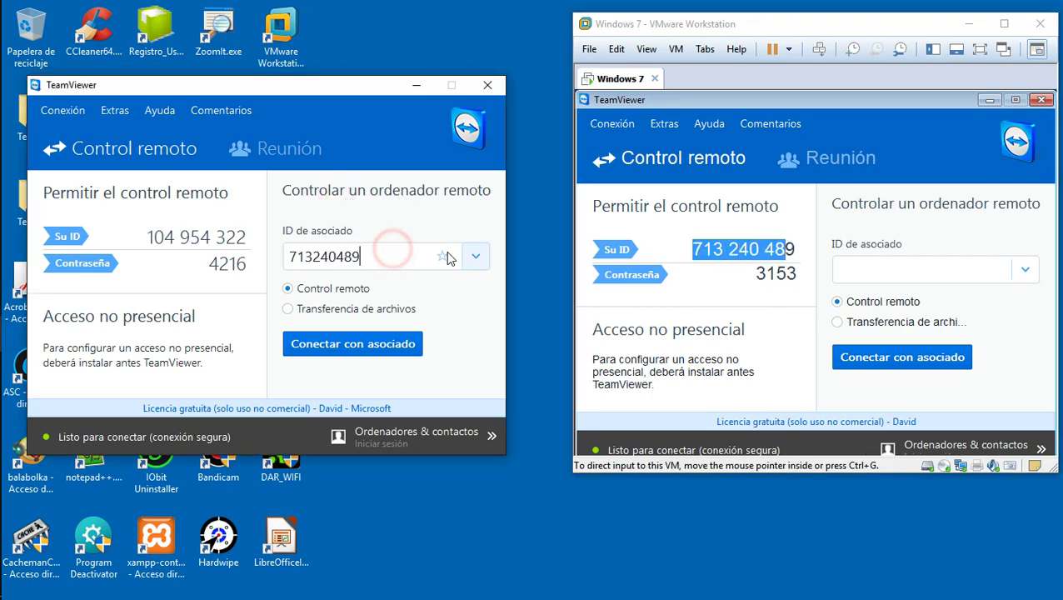
click(784, 248)
click(793, 253)
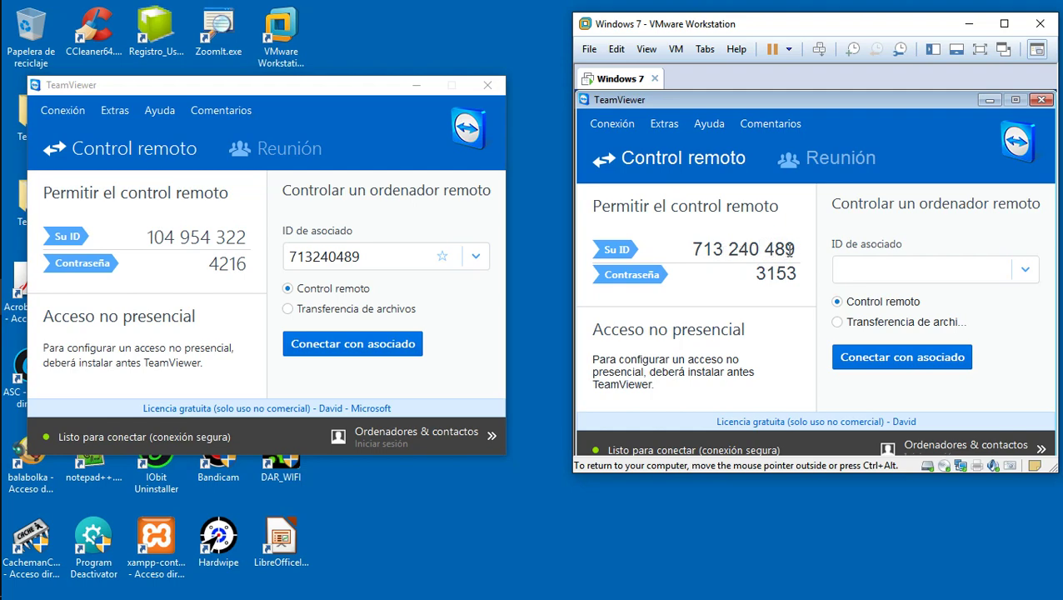
click(368, 254)
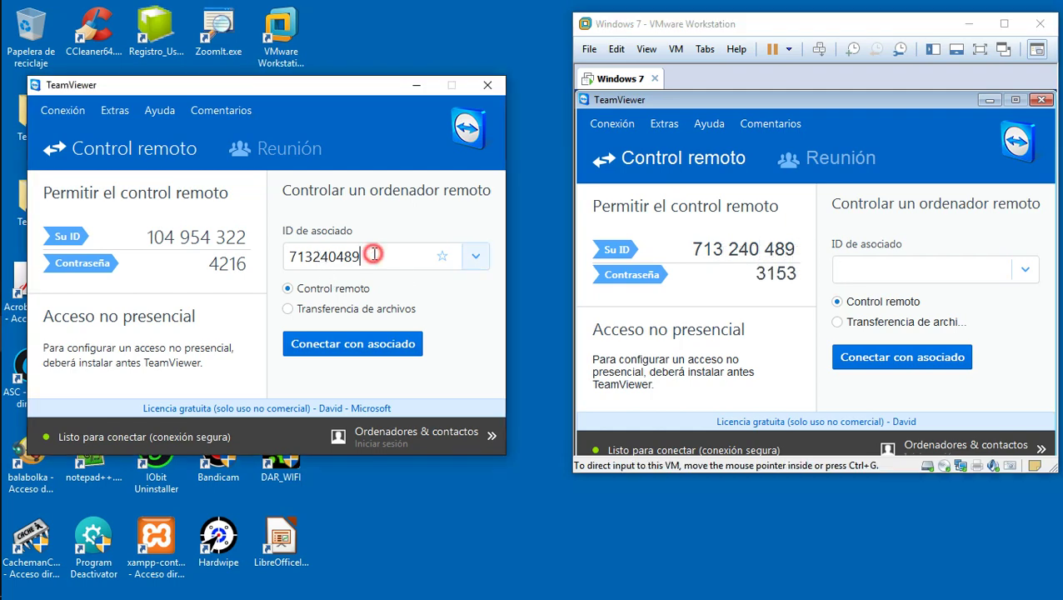
drag(291, 258, 434, 254)
click(394, 254)
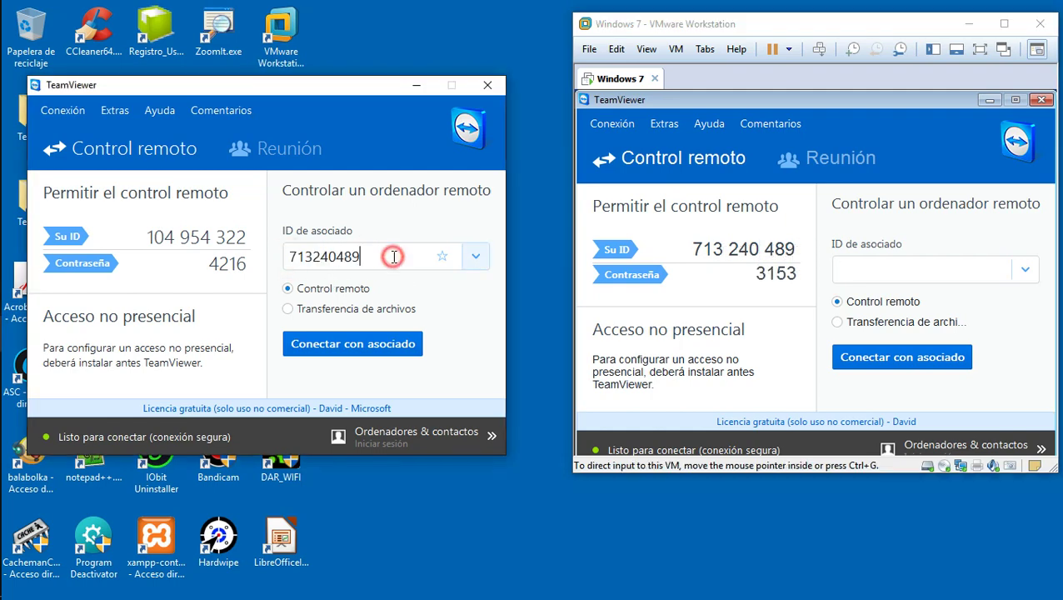
Try the "Transferencia de archivos" mode, return to "Control remoto", and start the connection to the virtual machine from the host
click(287, 309)
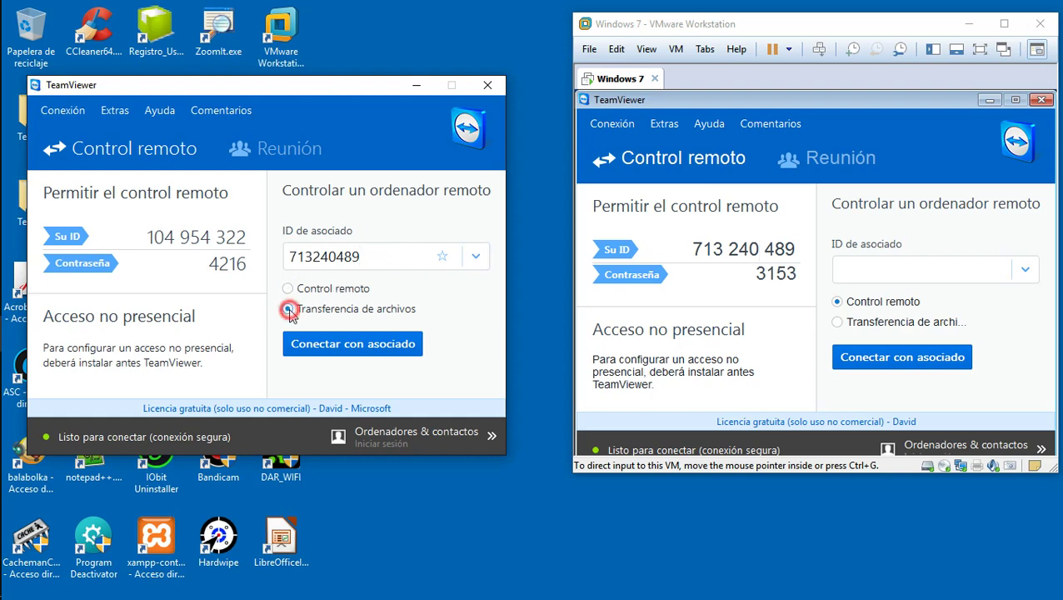
click(287, 288)
click(288, 309)
click(287, 289)
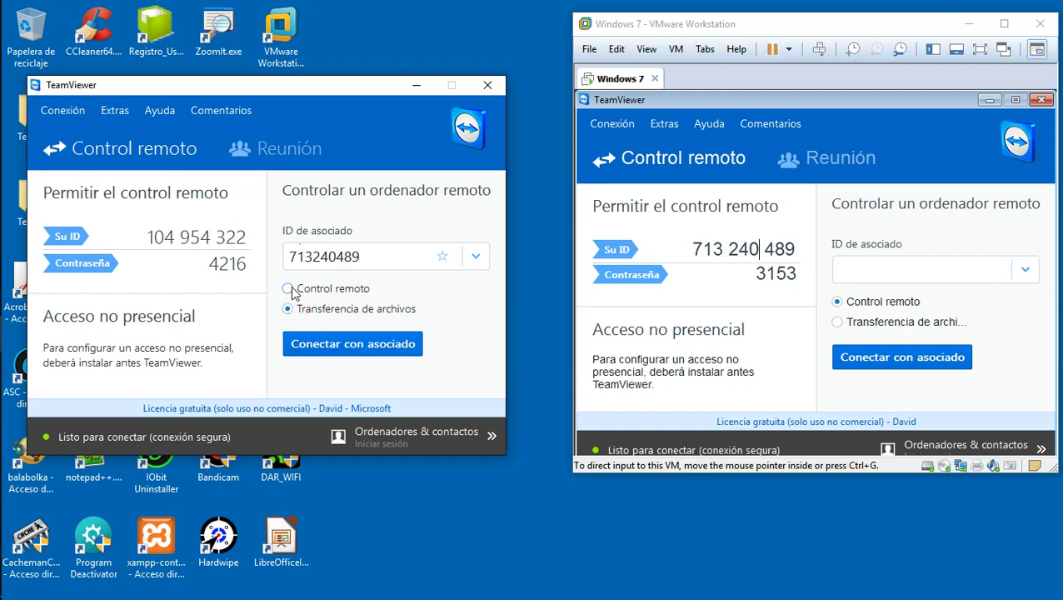
click(288, 289)
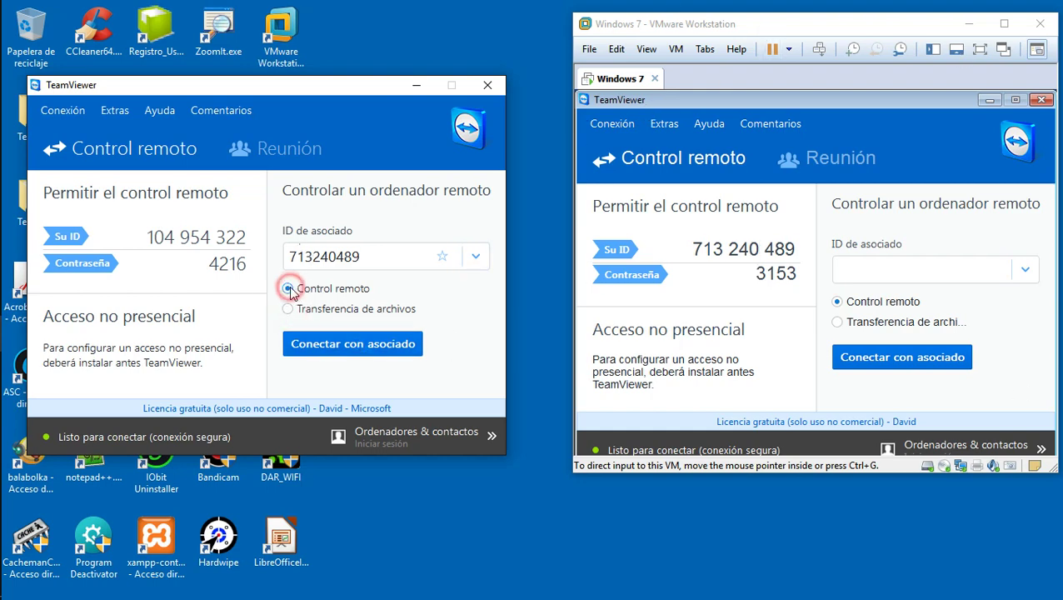
click(344, 345)
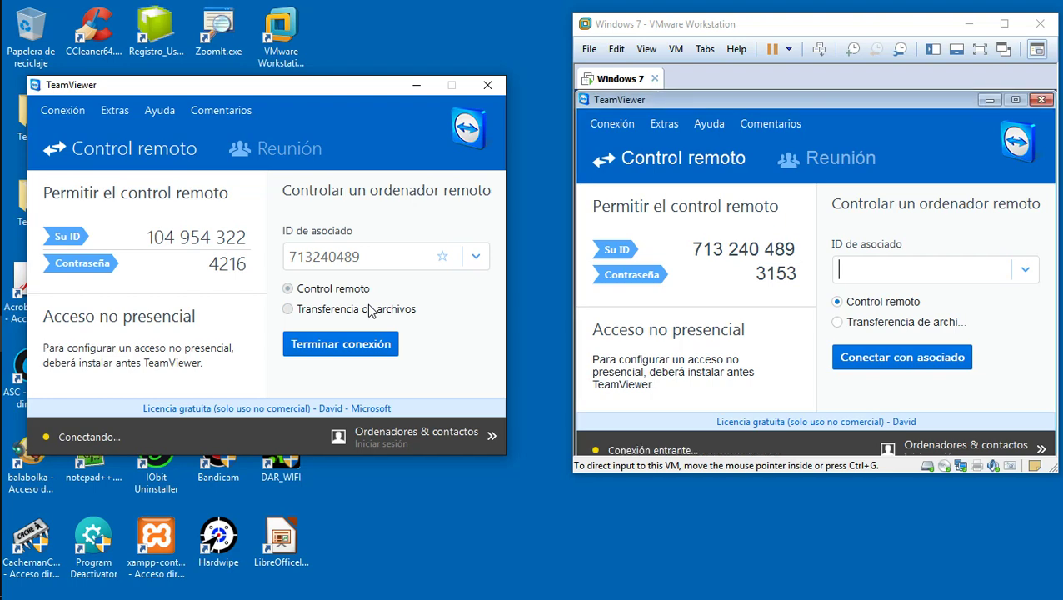
Enter the virtual machine's TeamViewer password, review the advanced access control options keeping "Acceso total", and log in
drag(552, 171, 323, 197)
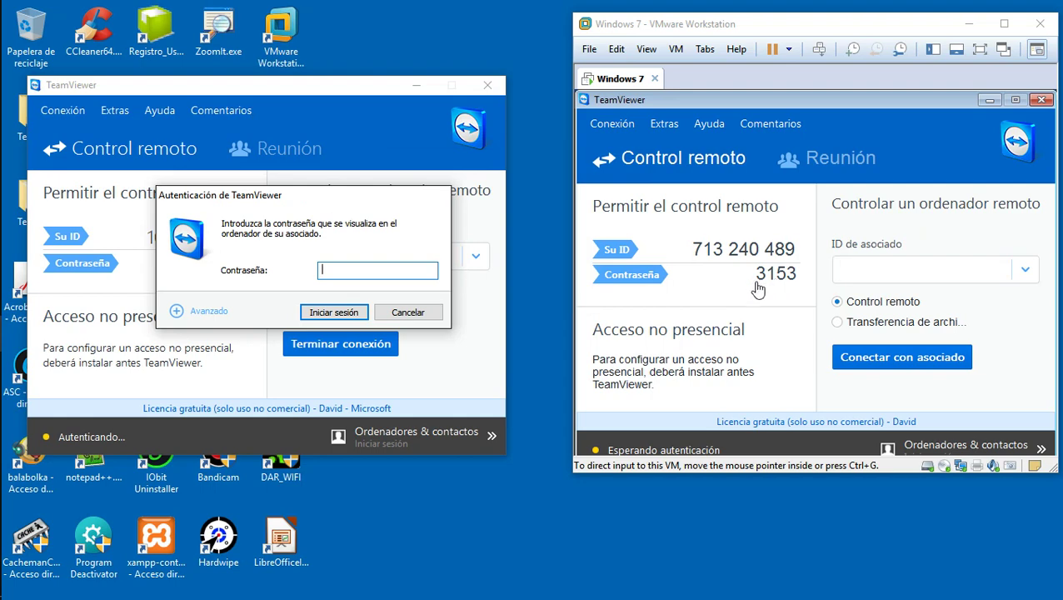
click(355, 265)
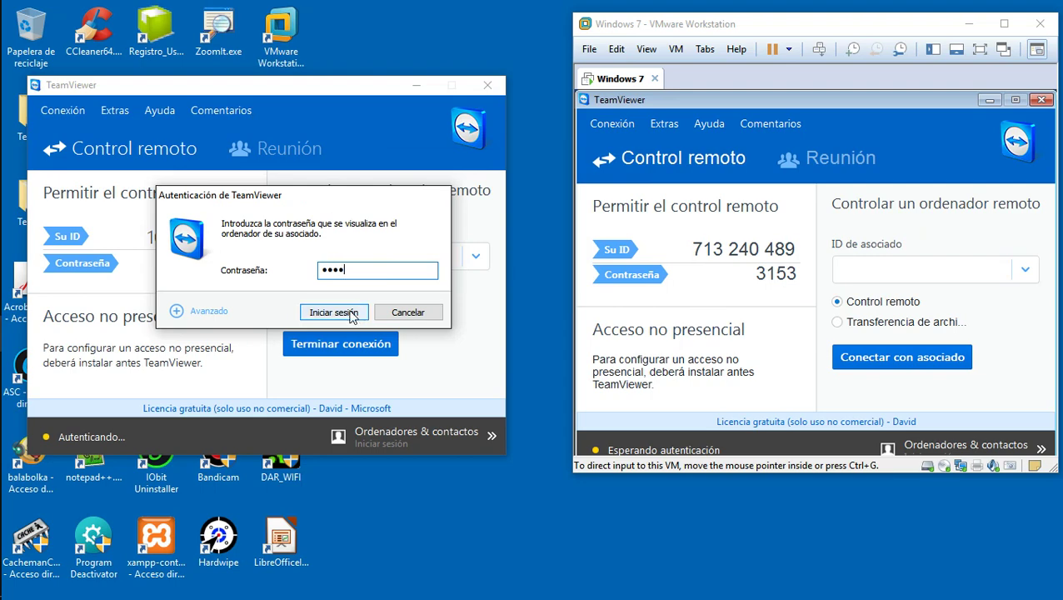
click(175, 311)
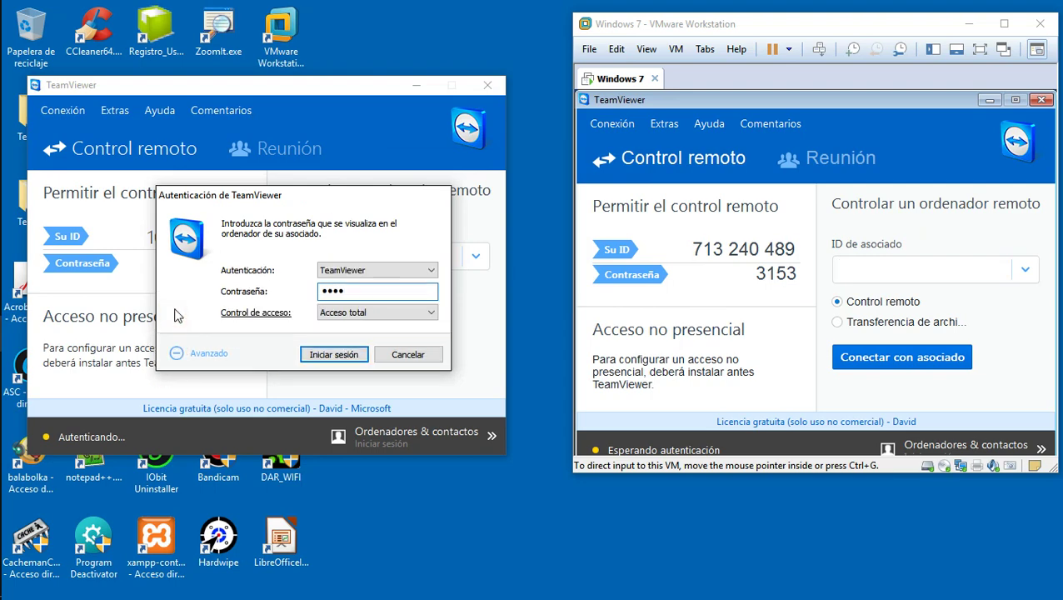
click(357, 312)
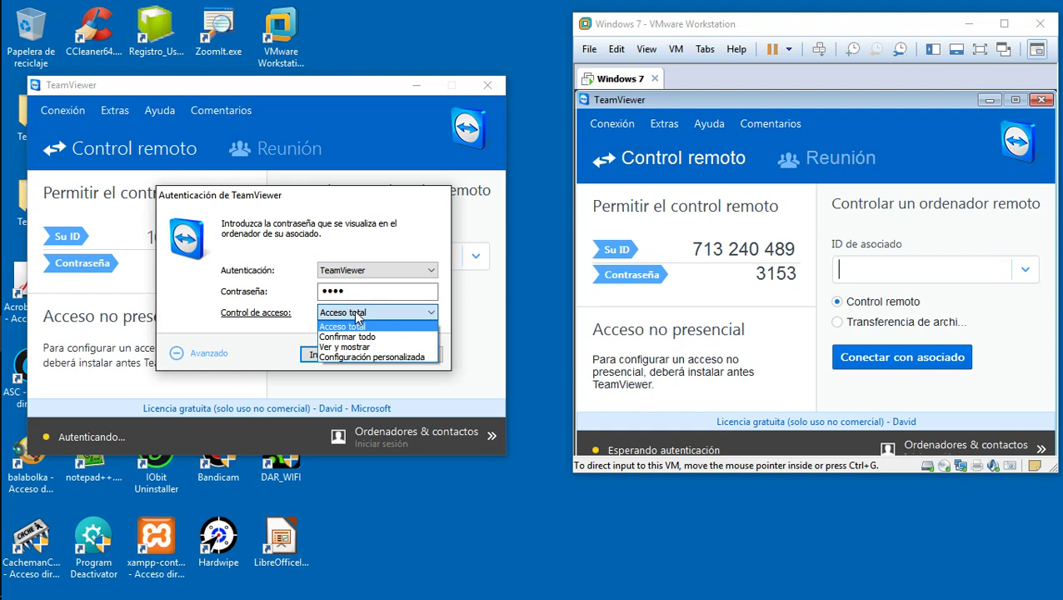
click(356, 311)
click(357, 313)
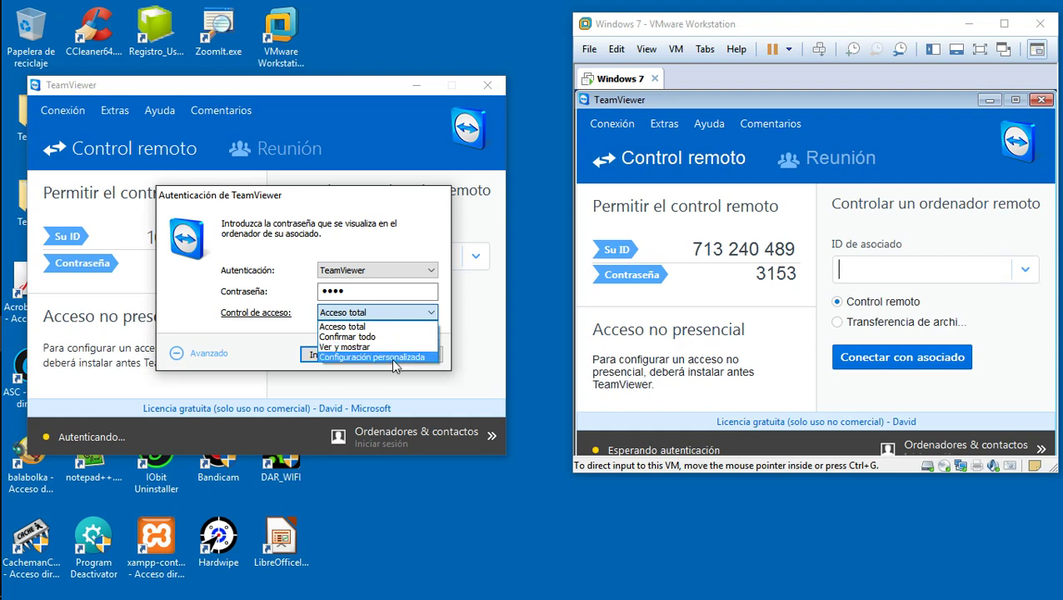
click(353, 314)
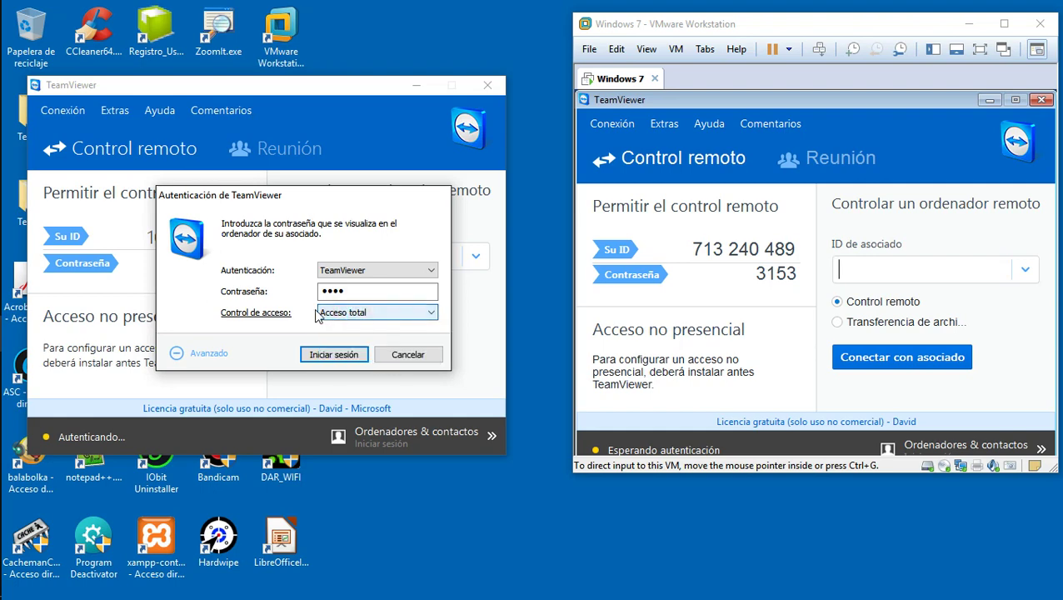
click(333, 354)
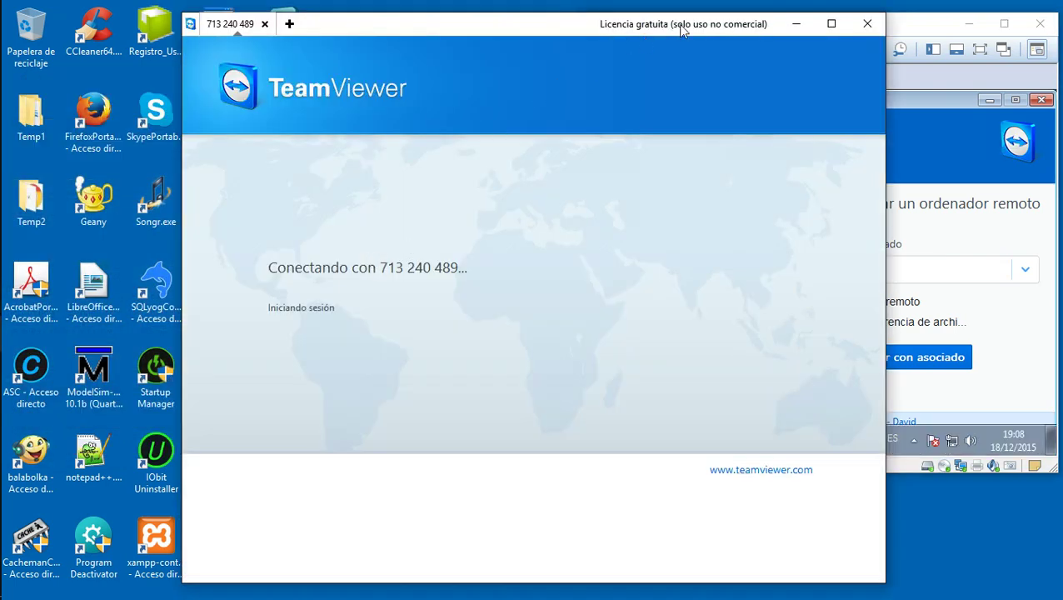
Place the remote session window beside the virtual machine window so both desktops are visible
drag(706, 23, 480, 23)
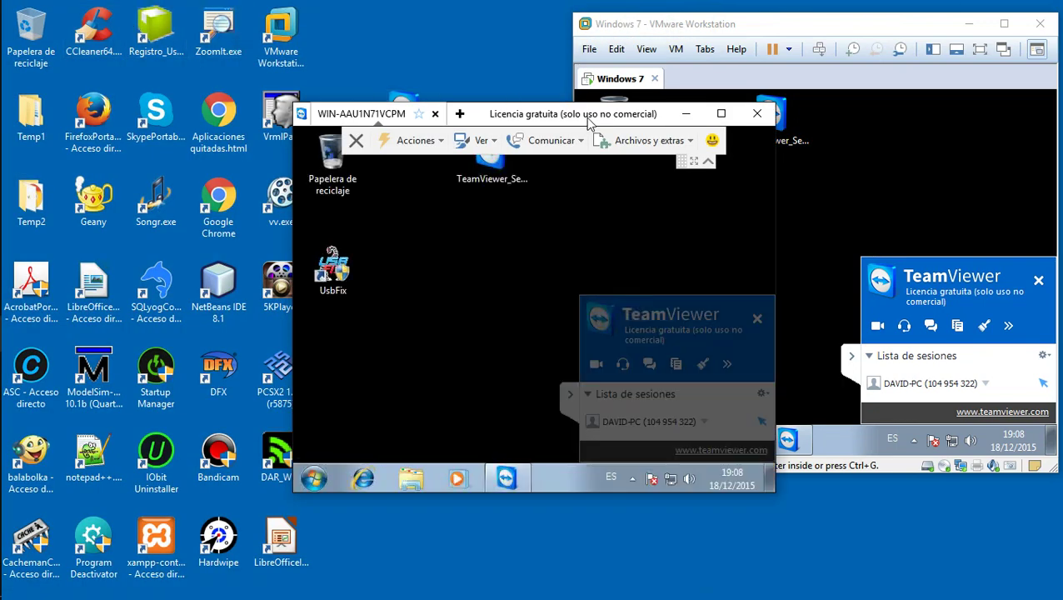
drag(627, 113, 374, 71)
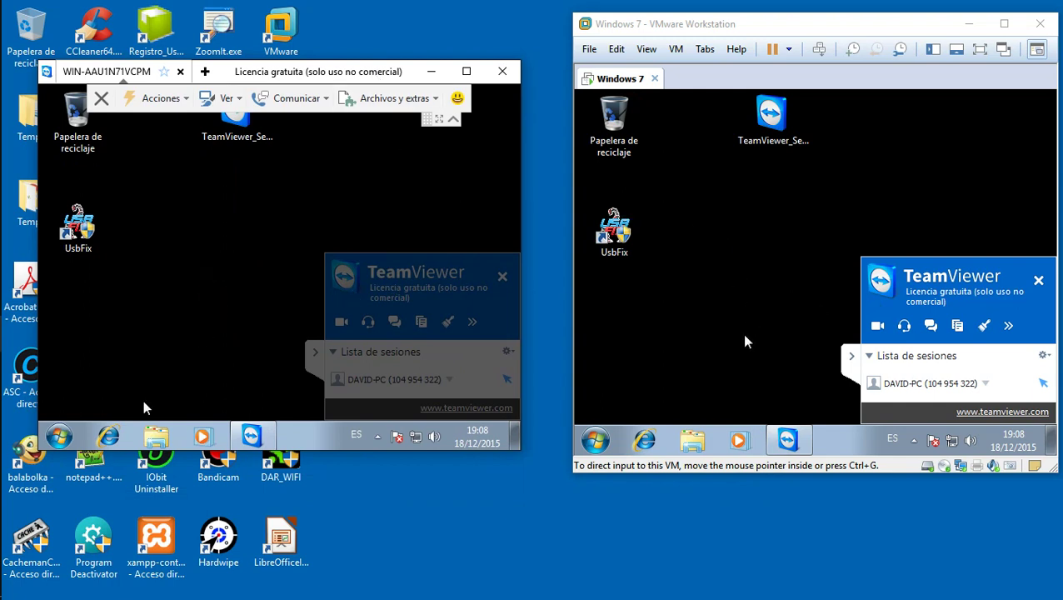
drag(340, 73, 357, 92)
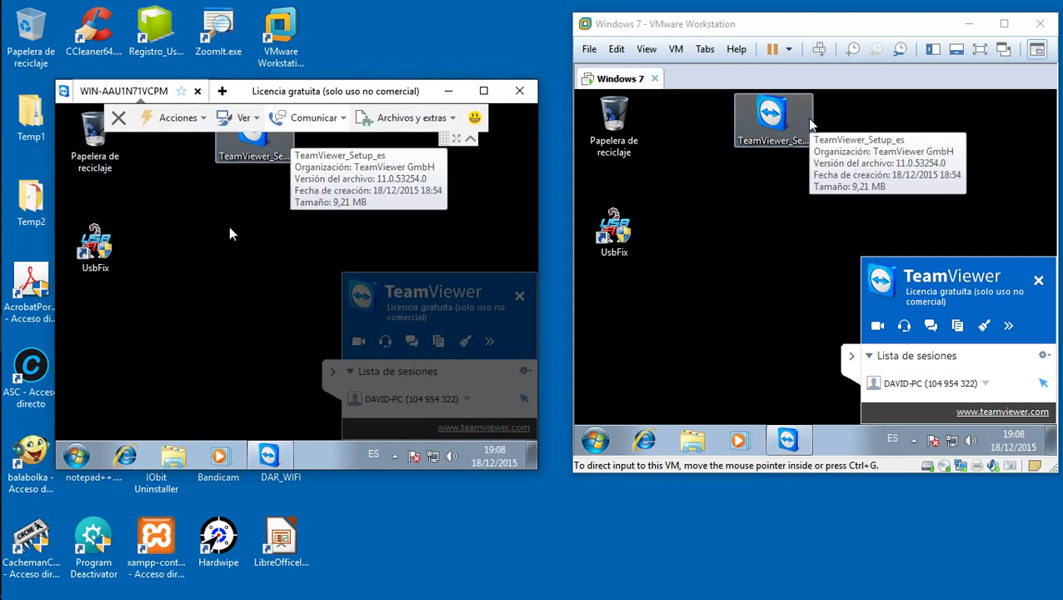
Launch Bloc de notas from Accesorios in the remote computer's Start menu through the TeamViewer session
click(75, 460)
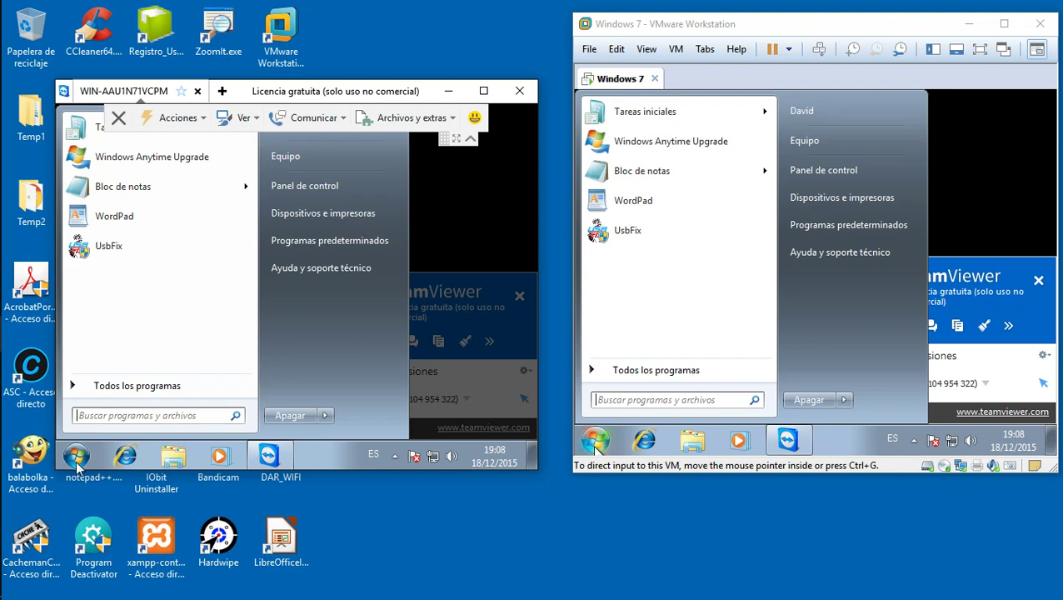
click(76, 463)
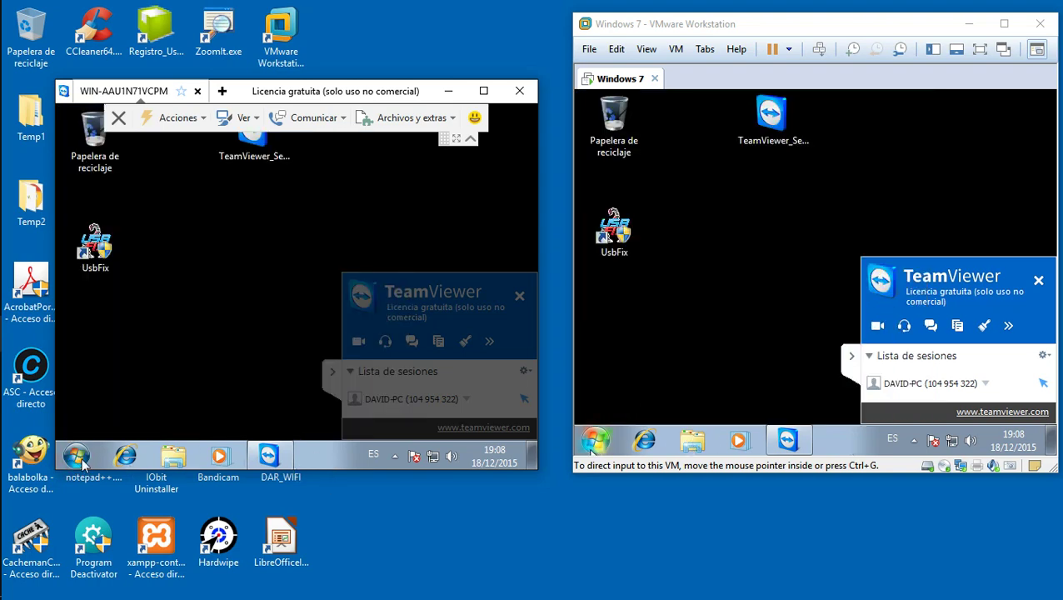
click(77, 458)
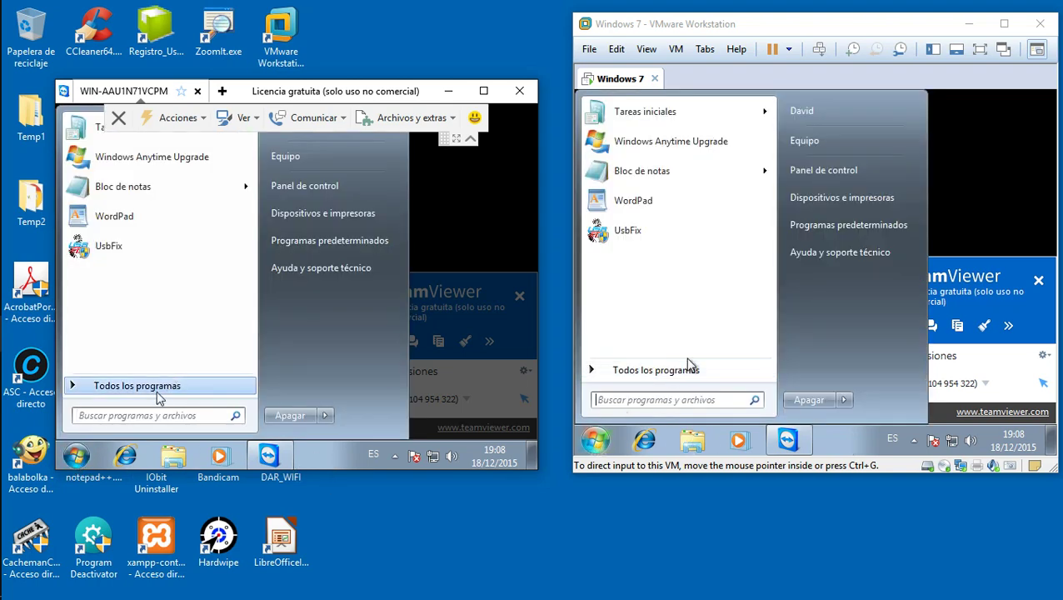
click(156, 389)
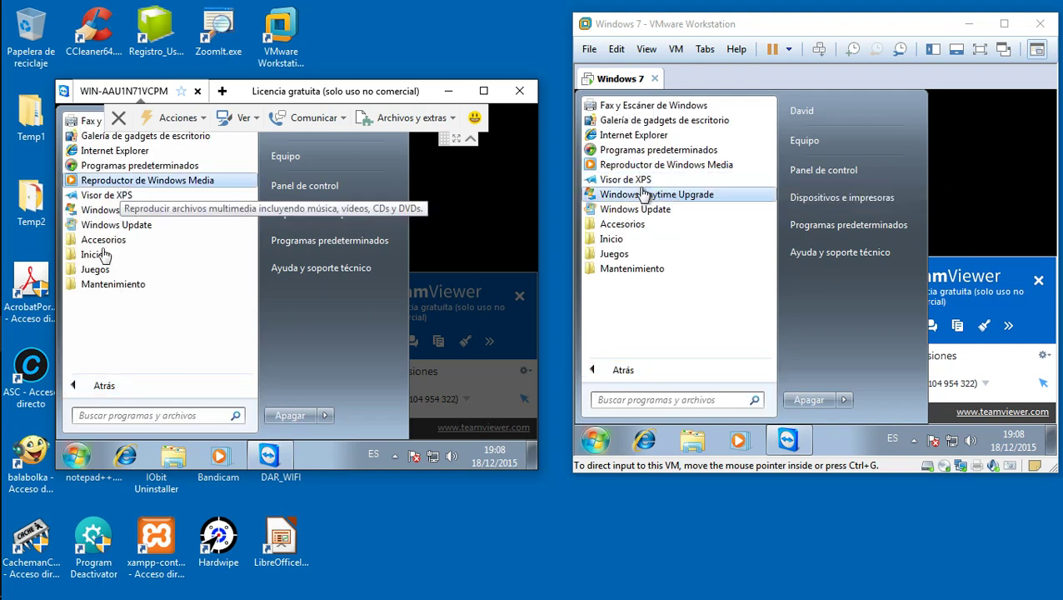
click(628, 231)
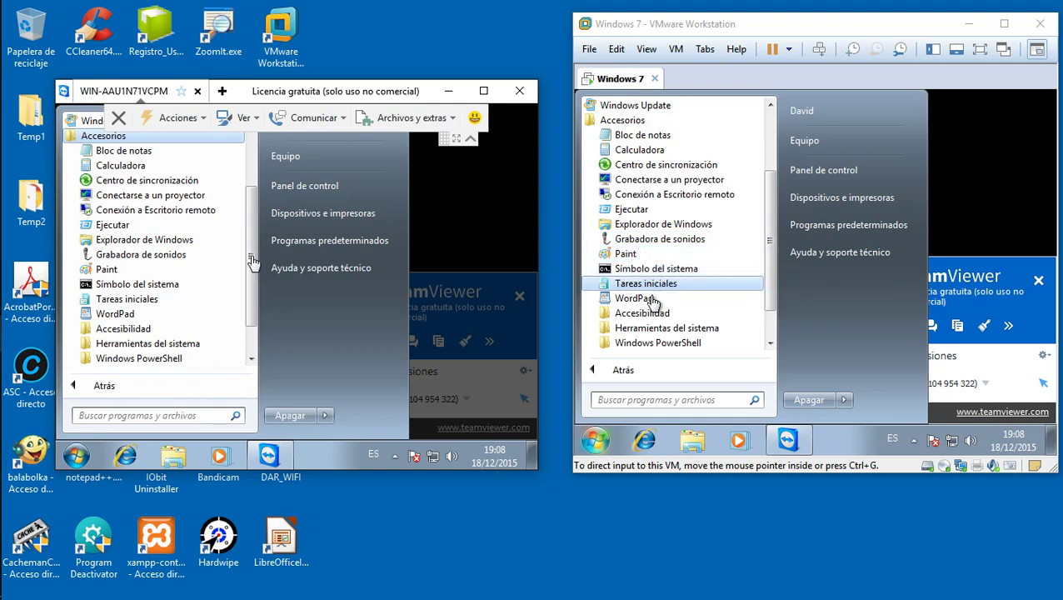
scroll(654, 304, down, 1)
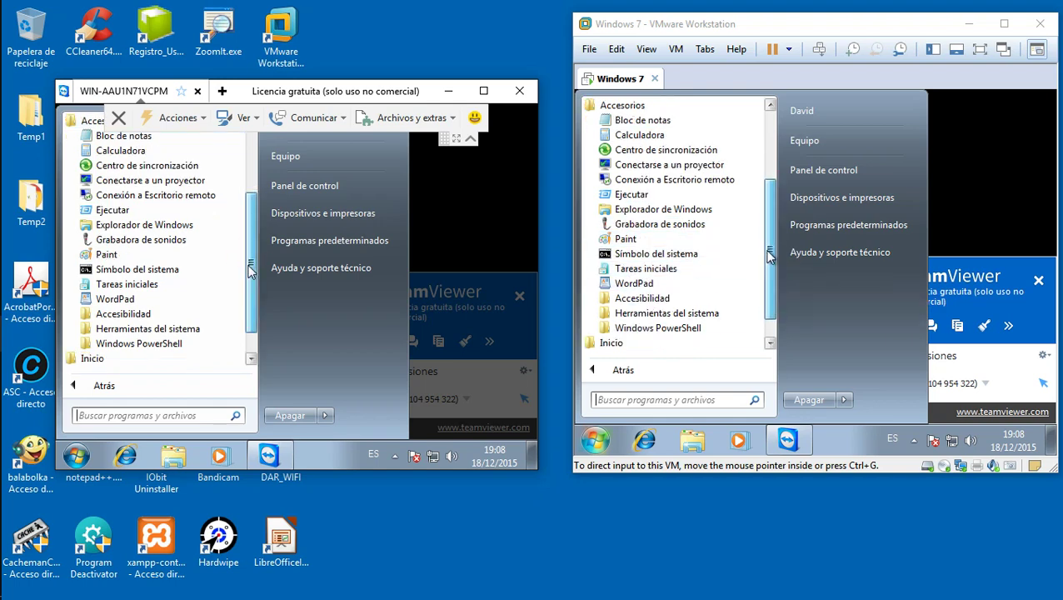
drag(769, 257, 769, 301)
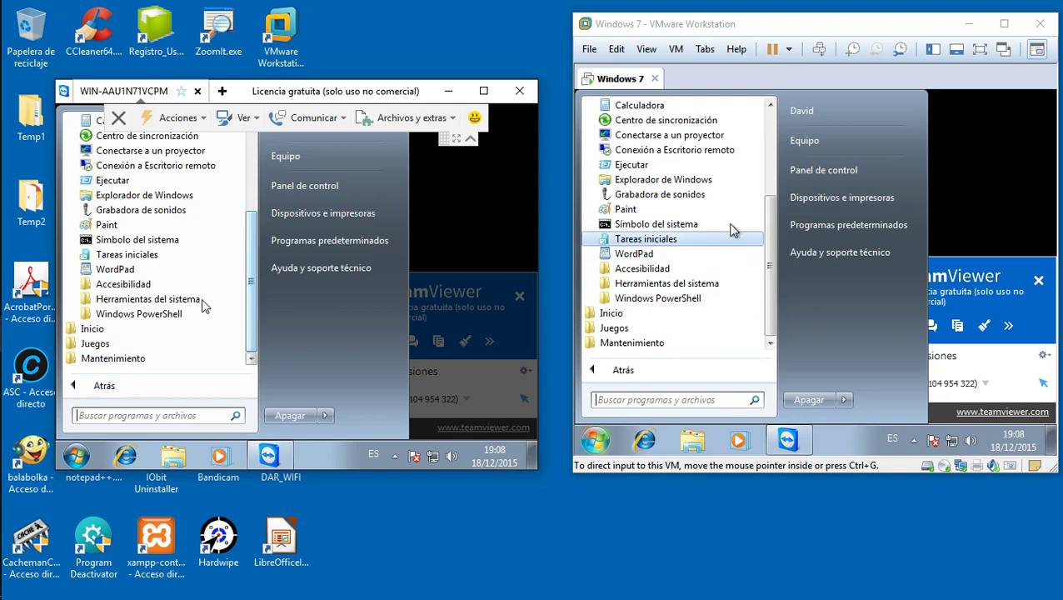
drag(771, 268, 771, 227)
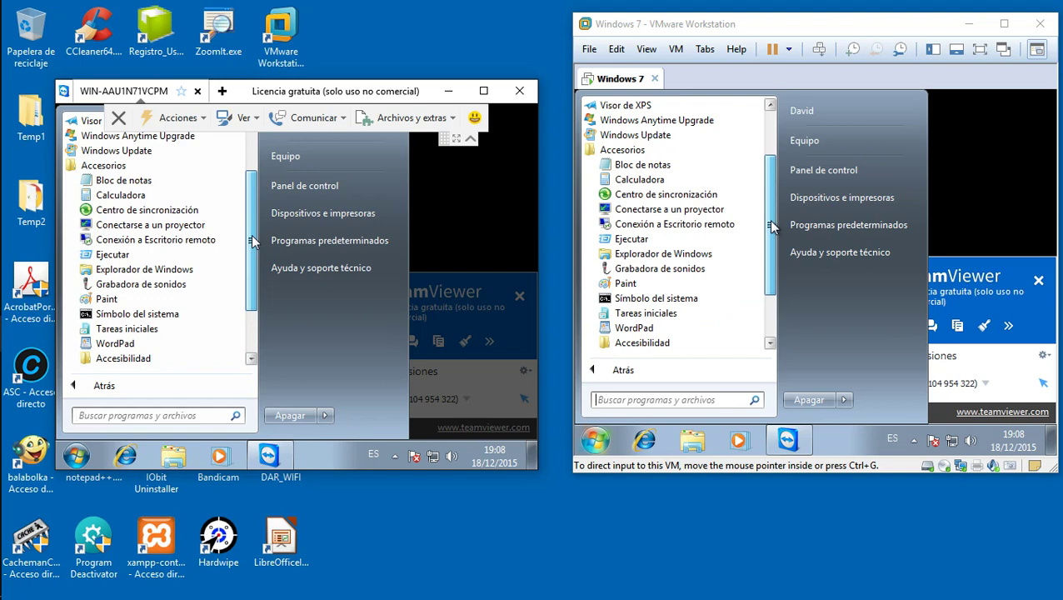
click(653, 166)
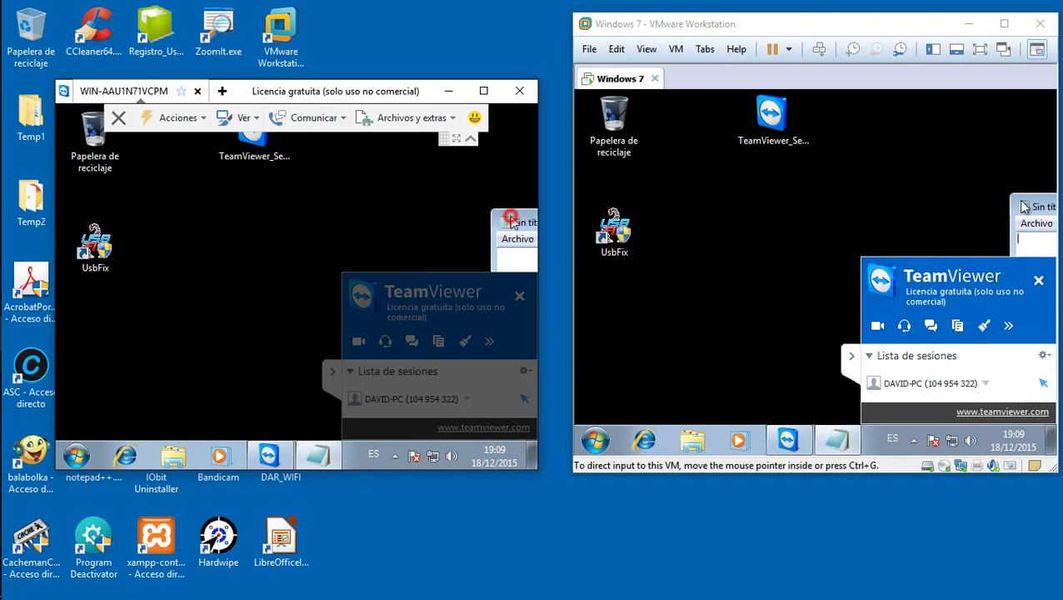
Move the Bloc de notas window into the visible area of the remote desktop, beside the desktop shortcuts
key(alt+space)
key(t)
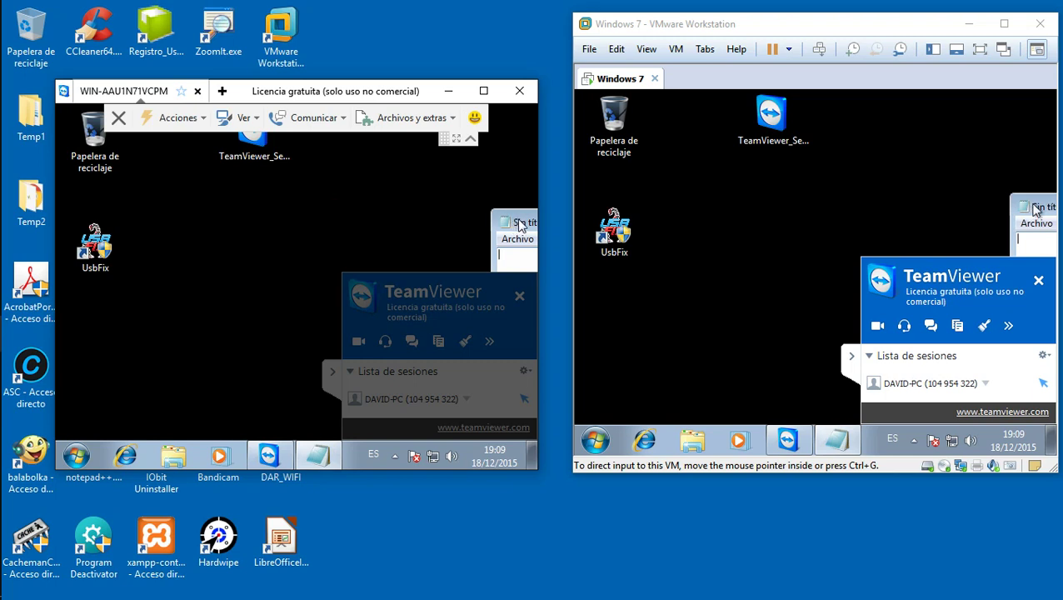
drag(1033, 213, 883, 225)
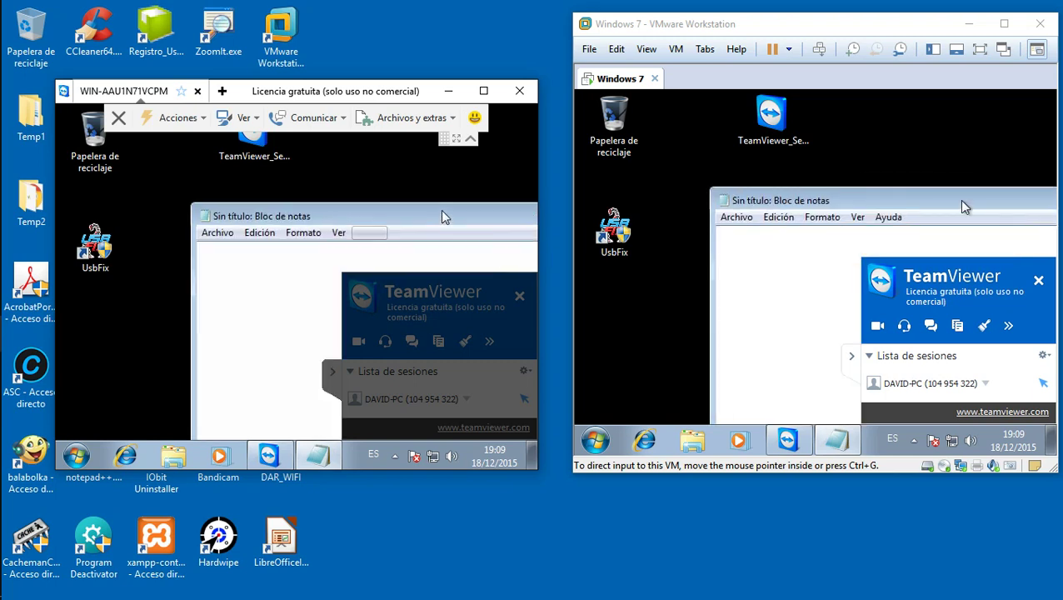
drag(958, 199, 752, 172)
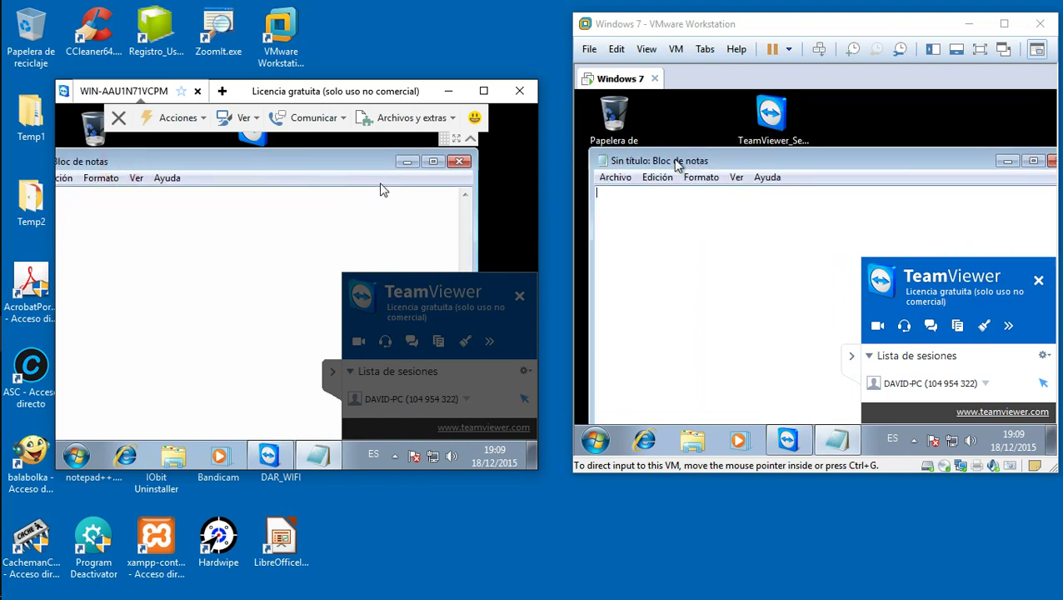
drag(678, 165, 776, 160)
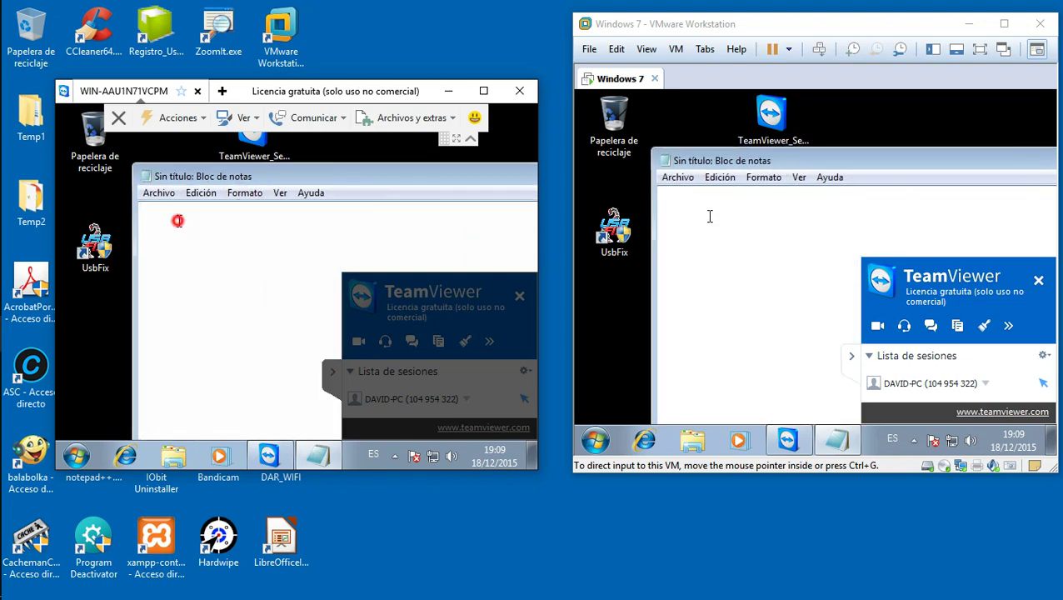
Write "Hola este es controlar la pc remotamente." in Bloc de notas, and minimize and restore its window
text(Hola)
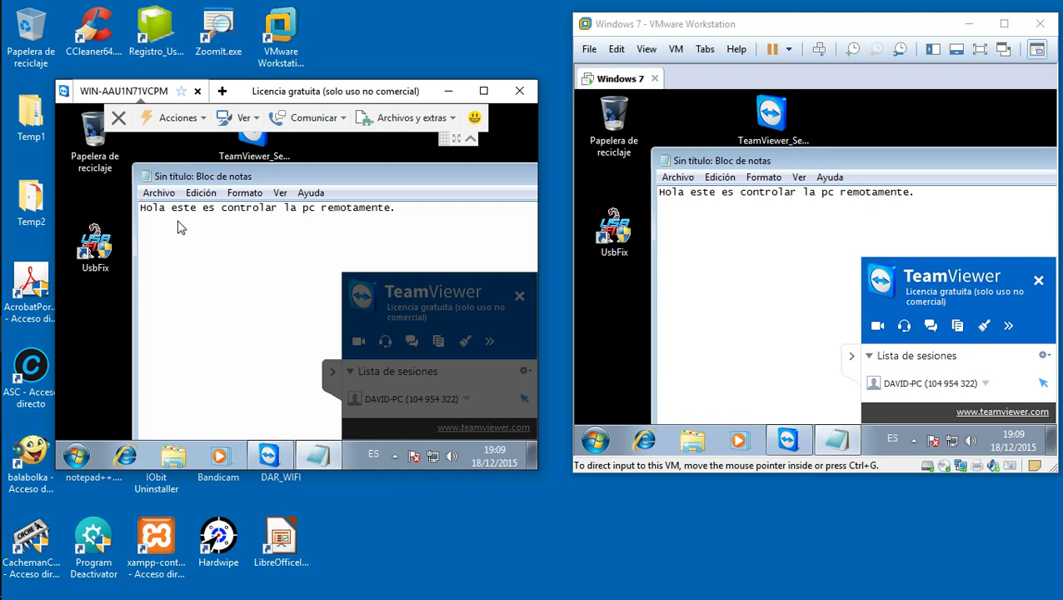
click(324, 469)
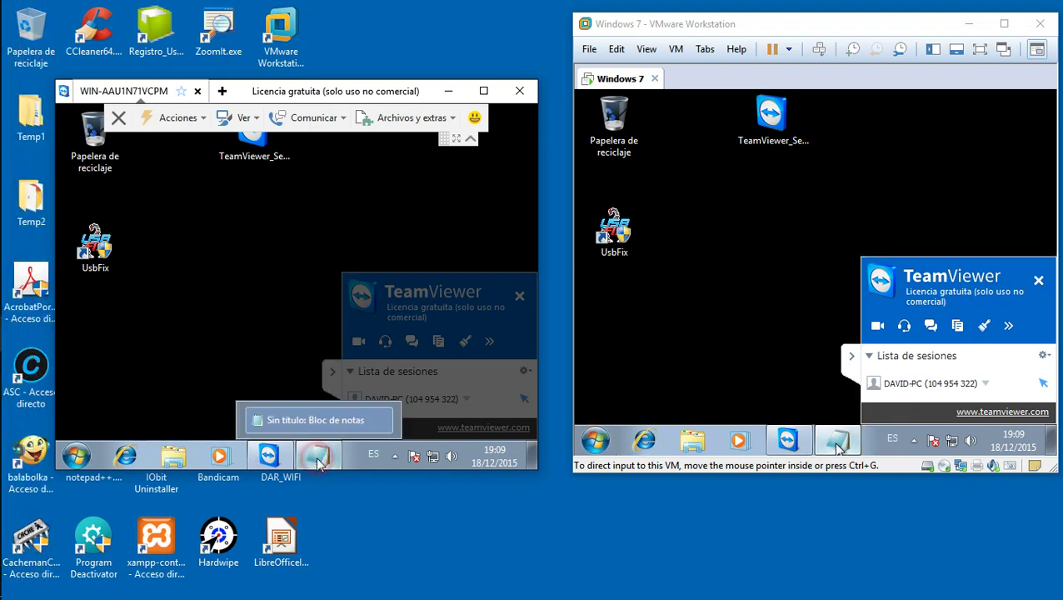
click(323, 468)
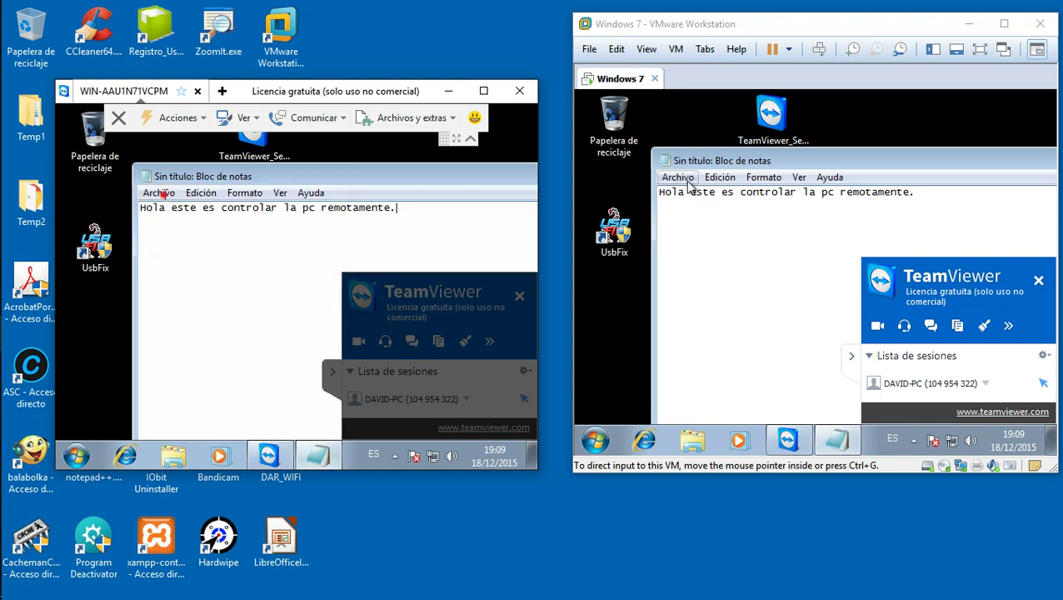
Open Guardar como for the remote Bloc de notas document, choose Escritorio as the destination and name the file texto
click(161, 195)
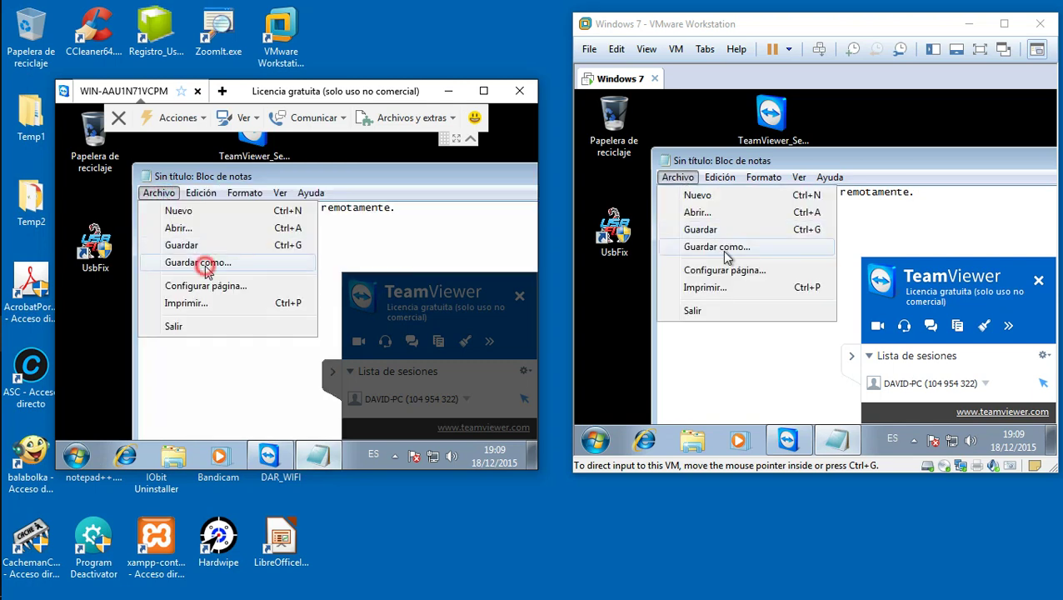
click(205, 267)
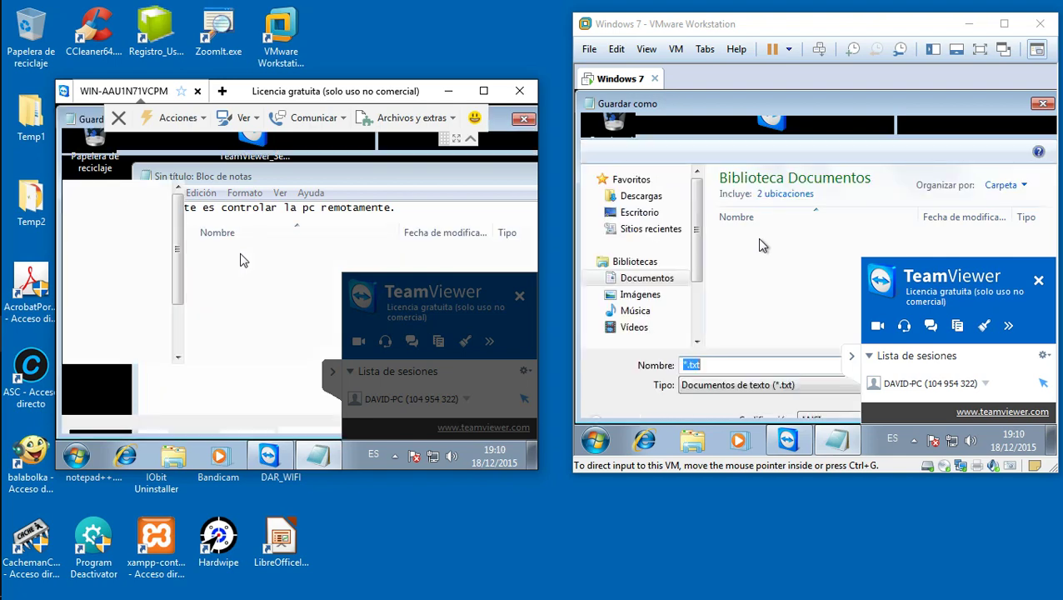
click(642, 216)
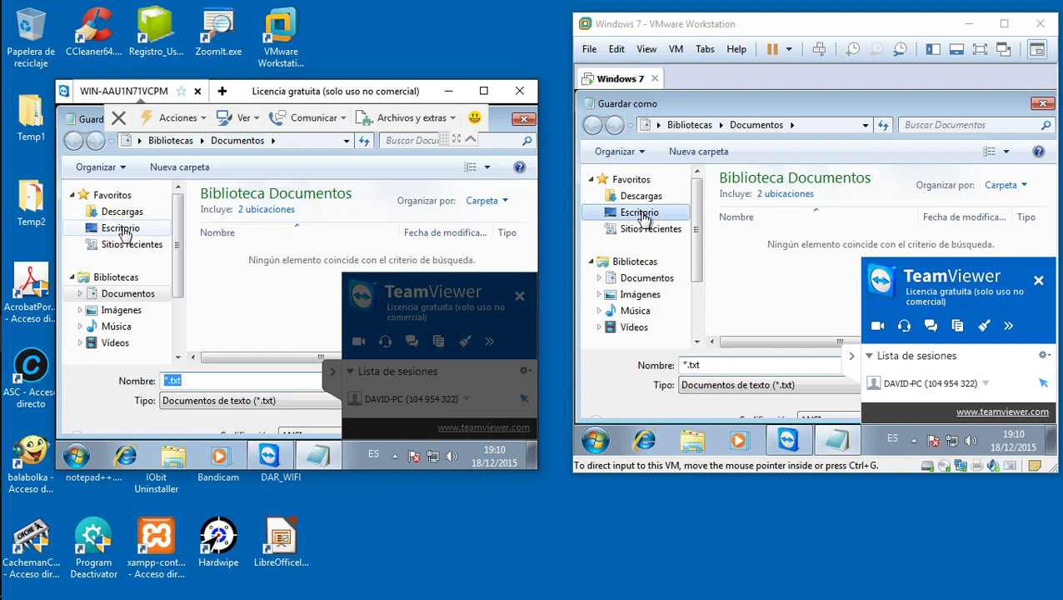
double_click(198, 381)
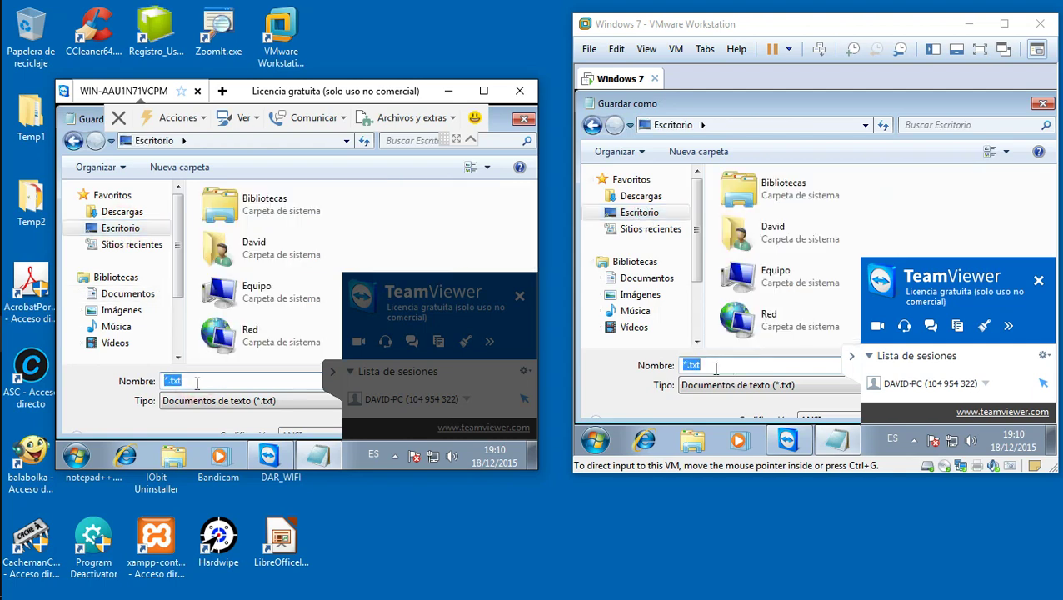
text(texto)
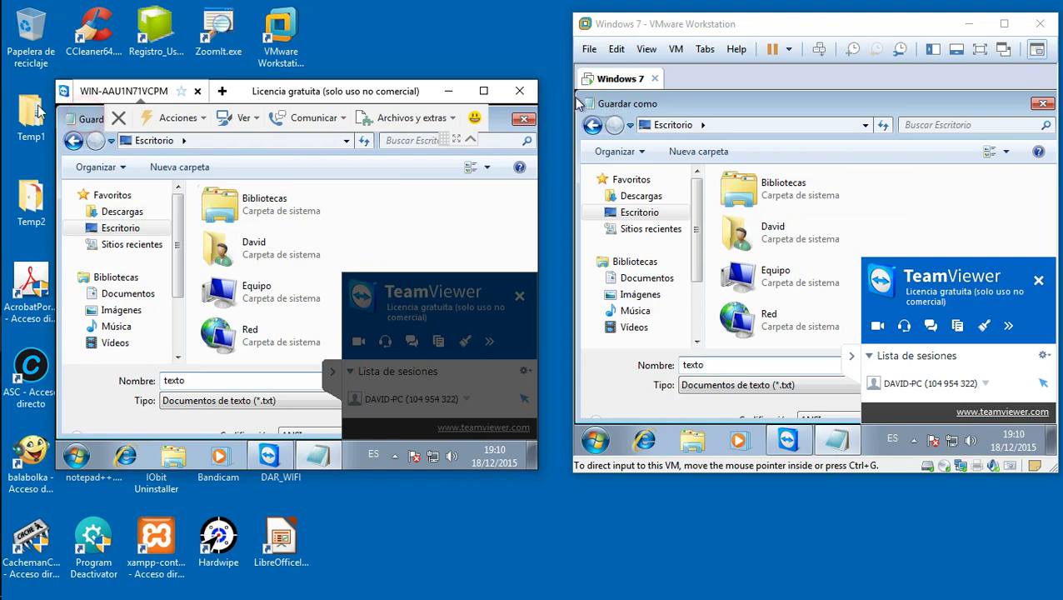
Reposition and resize the Guardar como dialog on the remote desktop to bring its lower part into view, with the session window maximized
drag(610, 103, 583, 111)
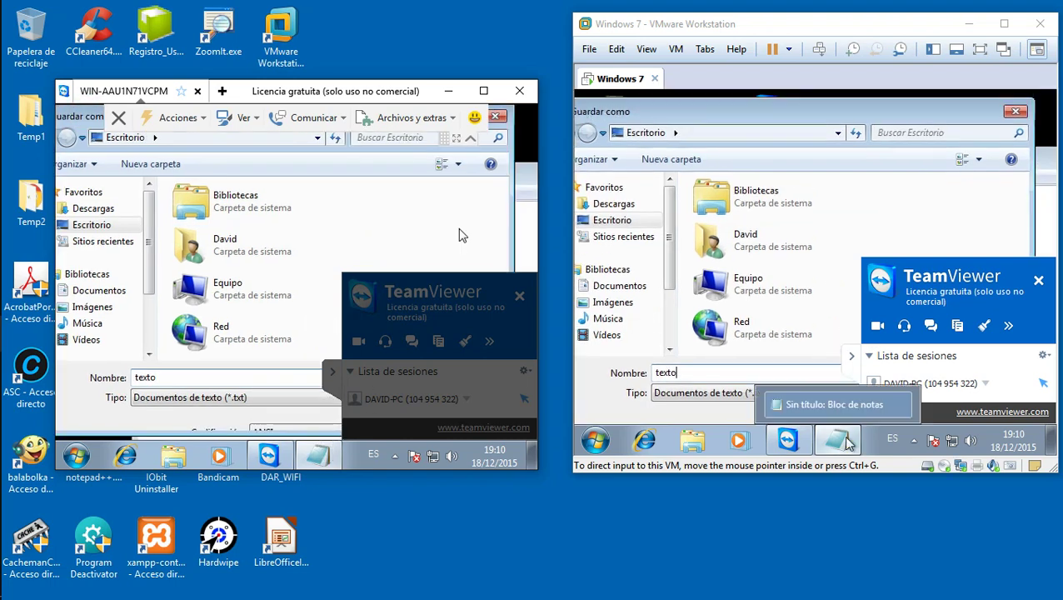
drag(1026, 101, 870, 275)
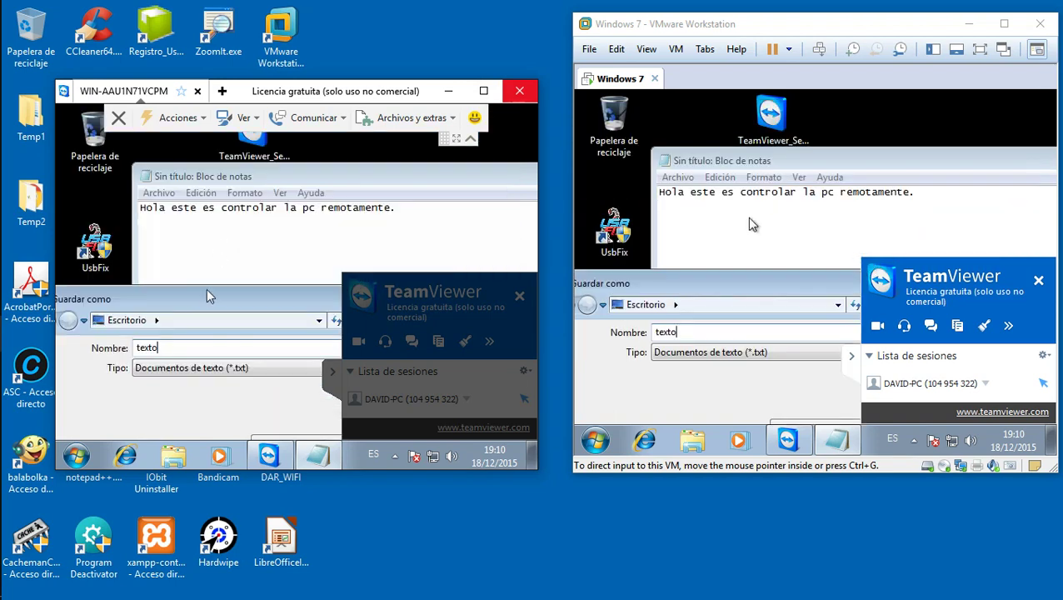
drag(723, 279, 739, 234)
drag(766, 190, 783, 131)
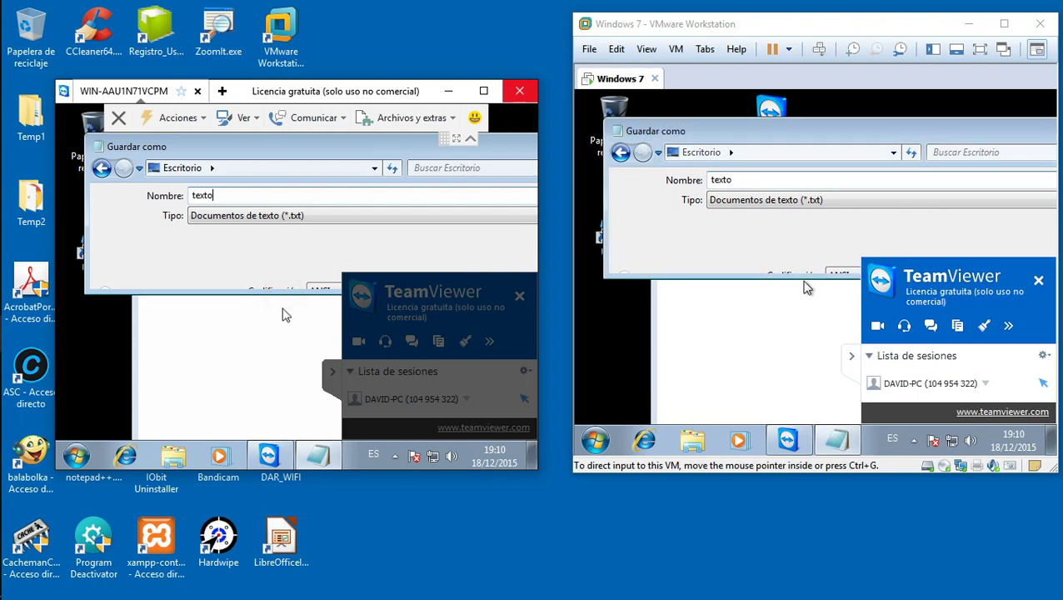
click(484, 92)
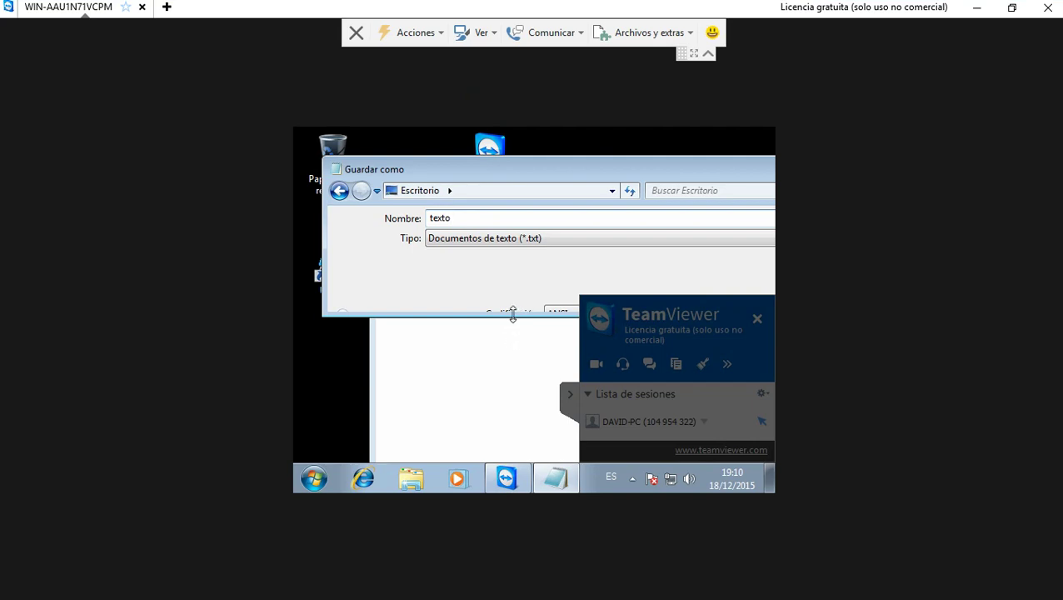
drag(517, 317, 509, 452)
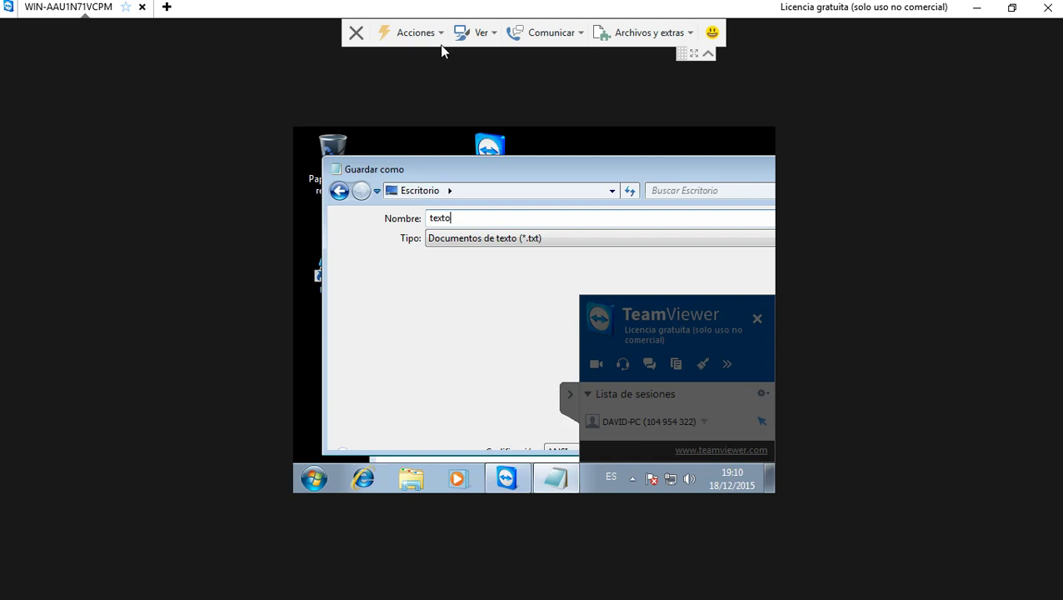
Look through the remote screen resolutions, try the Escala view, and set the session view to Original
click(492, 37)
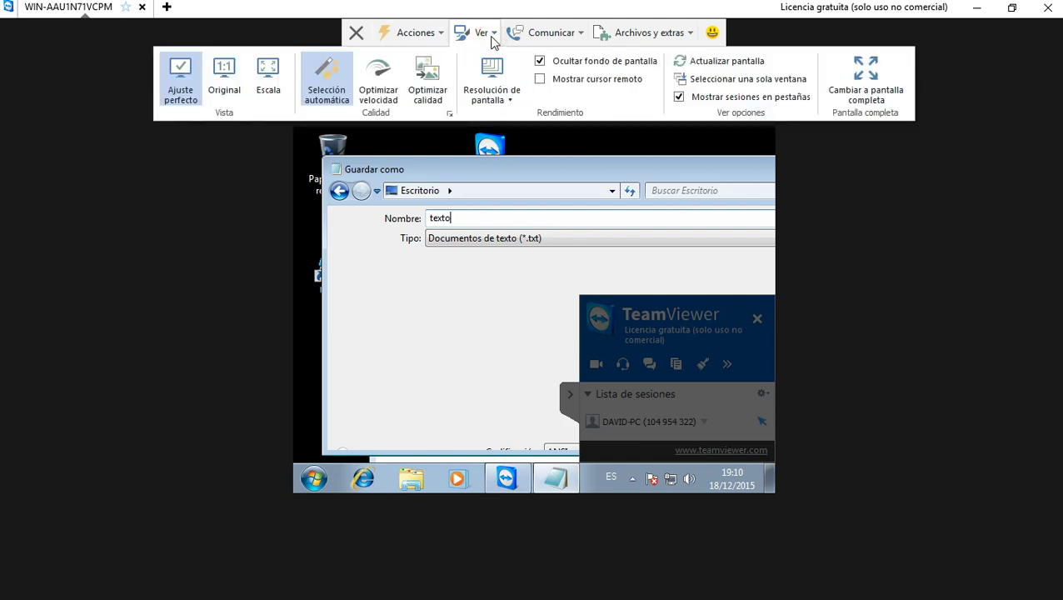
click(493, 88)
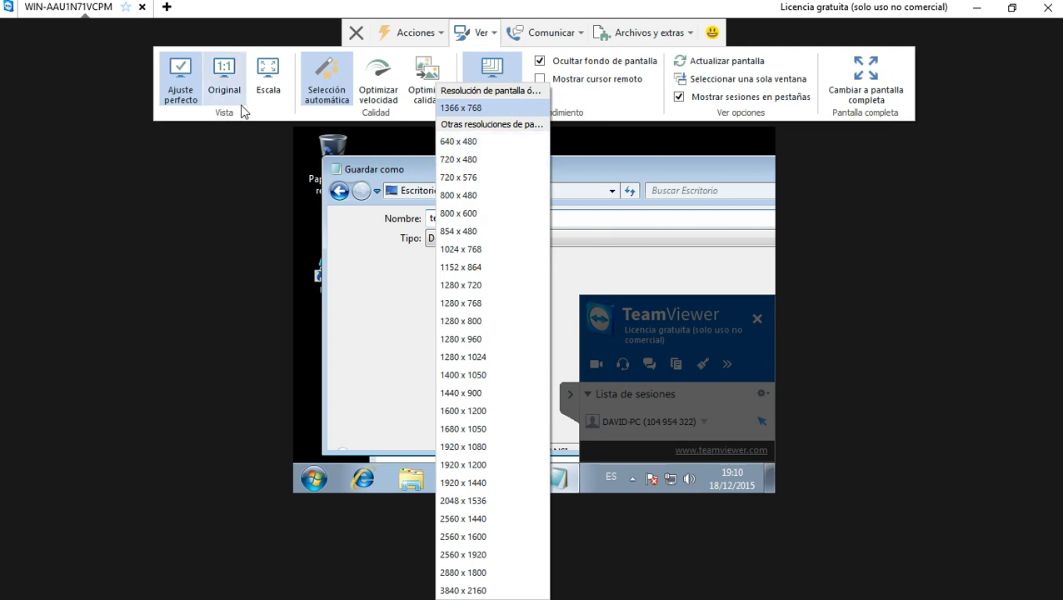
click(224, 74)
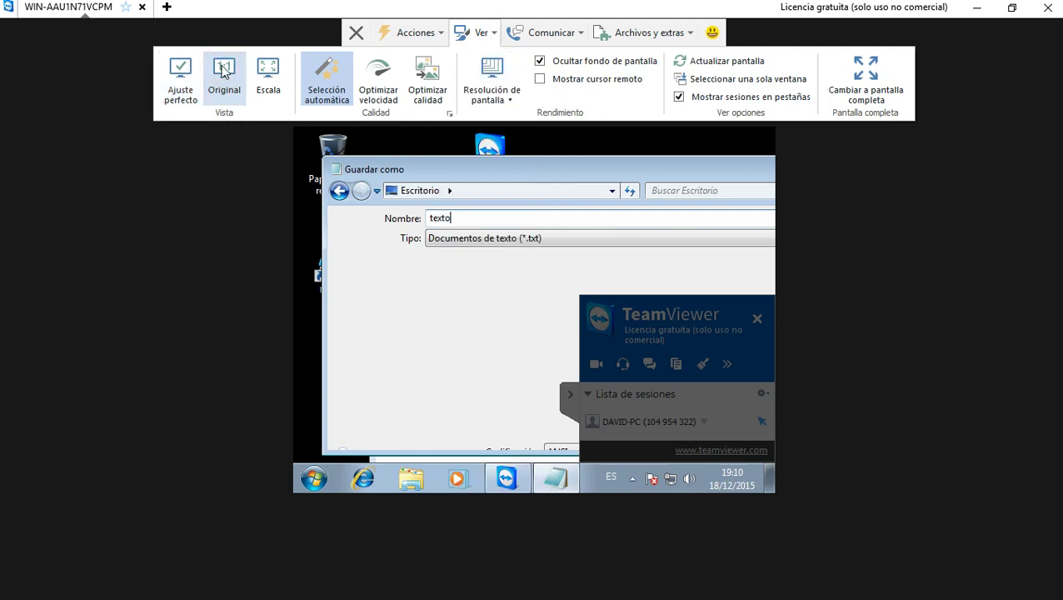
click(268, 73)
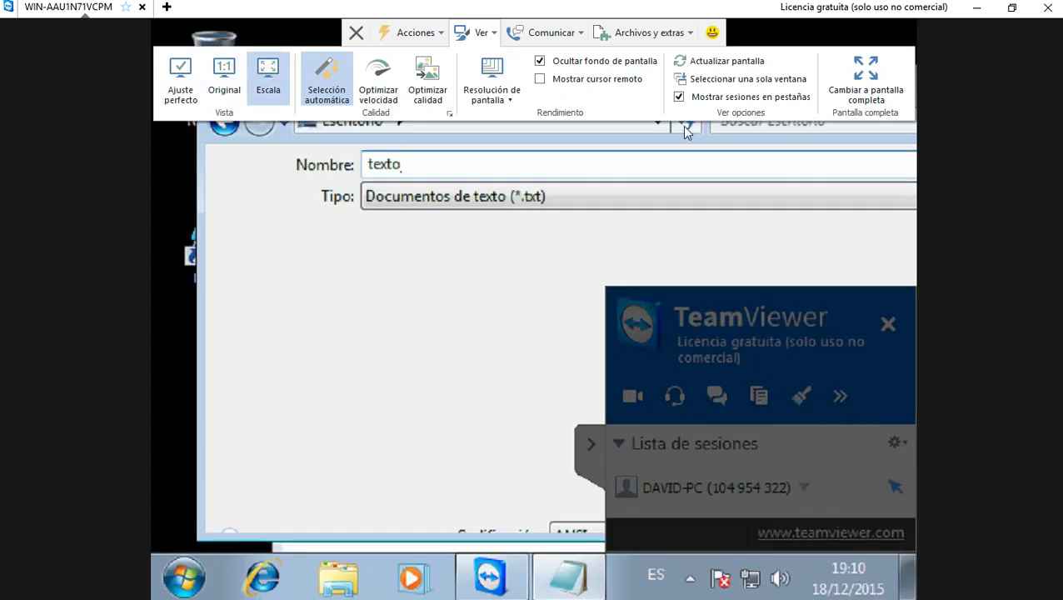
click(222, 83)
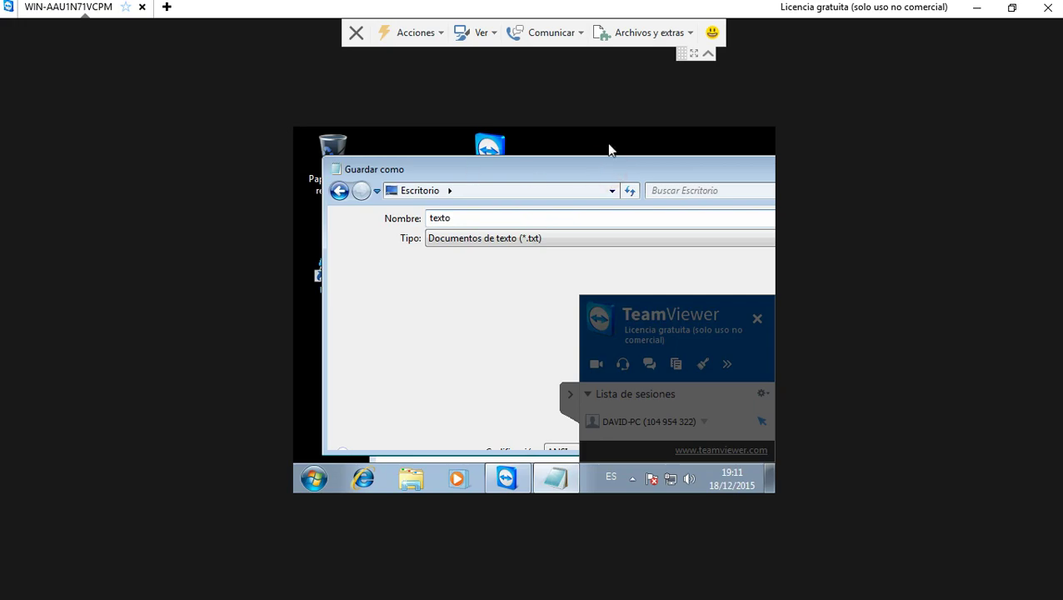
Restore the maximized session window and place it beside the virtual machine window
click(1012, 7)
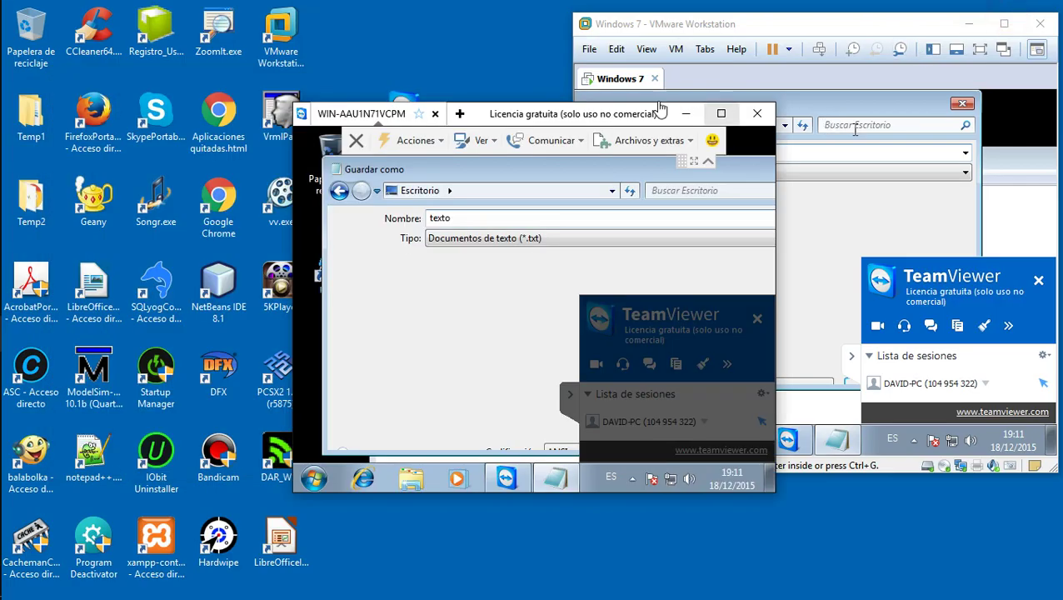
drag(599, 125, 364, 75)
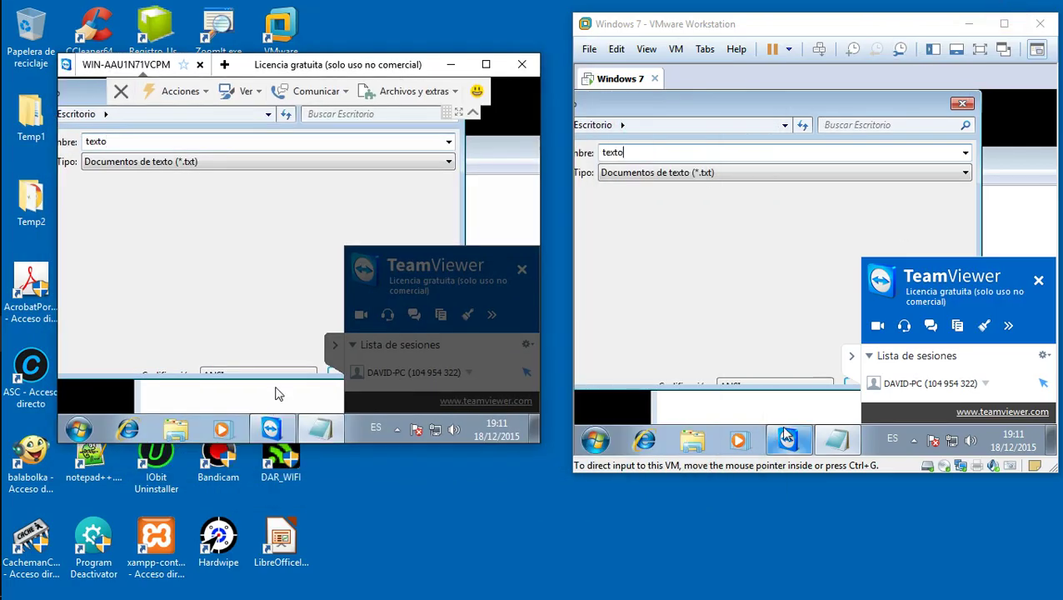
mouse_move(788, 439)
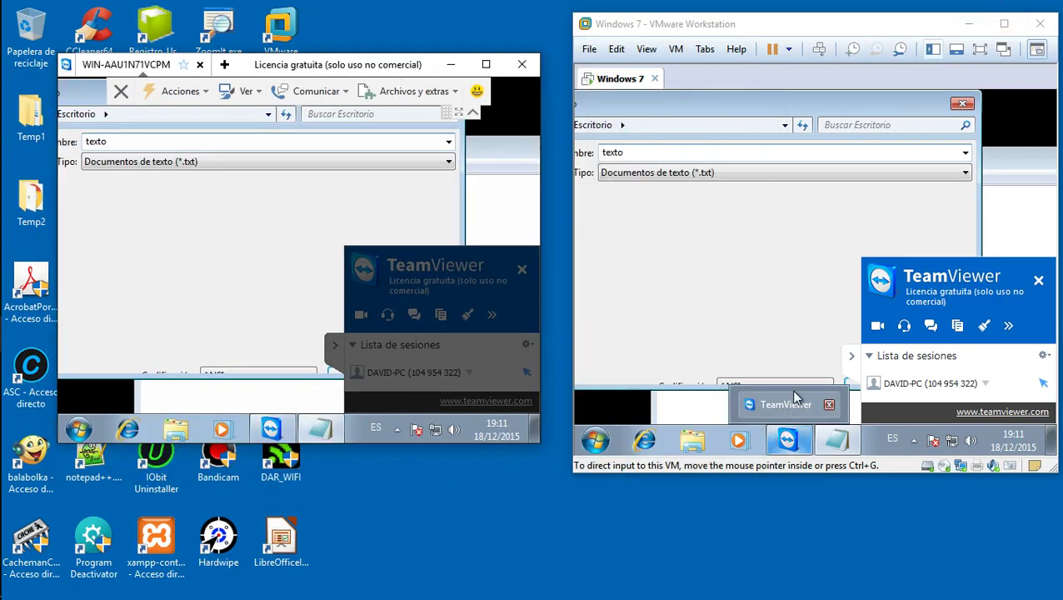
Maximize and restore both the virtual machine and session windows, and place them side by side again
click(1004, 23)
mouse_move(24, 334)
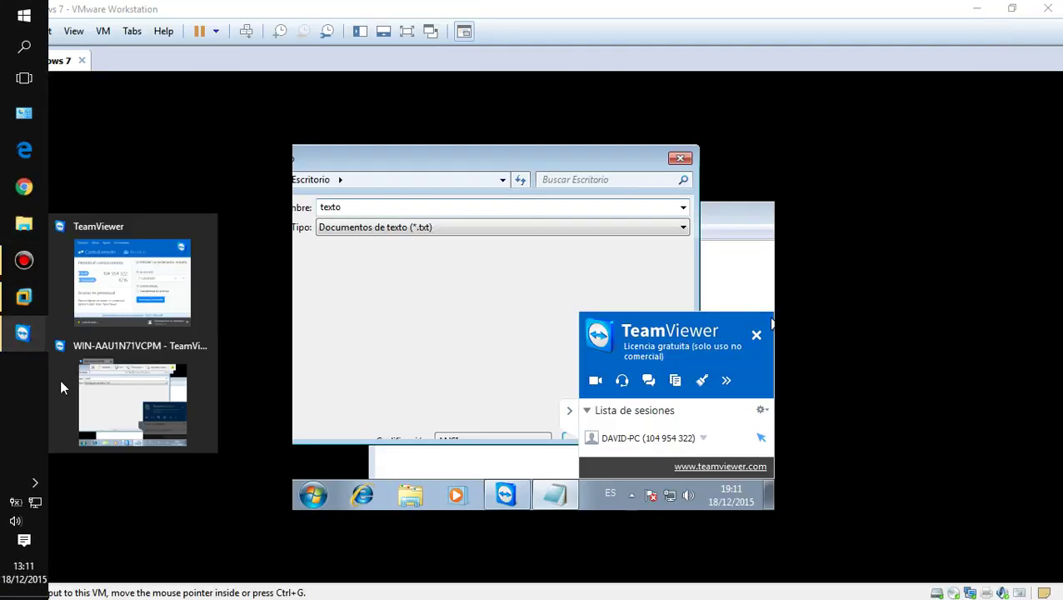
click(104, 406)
click(486, 64)
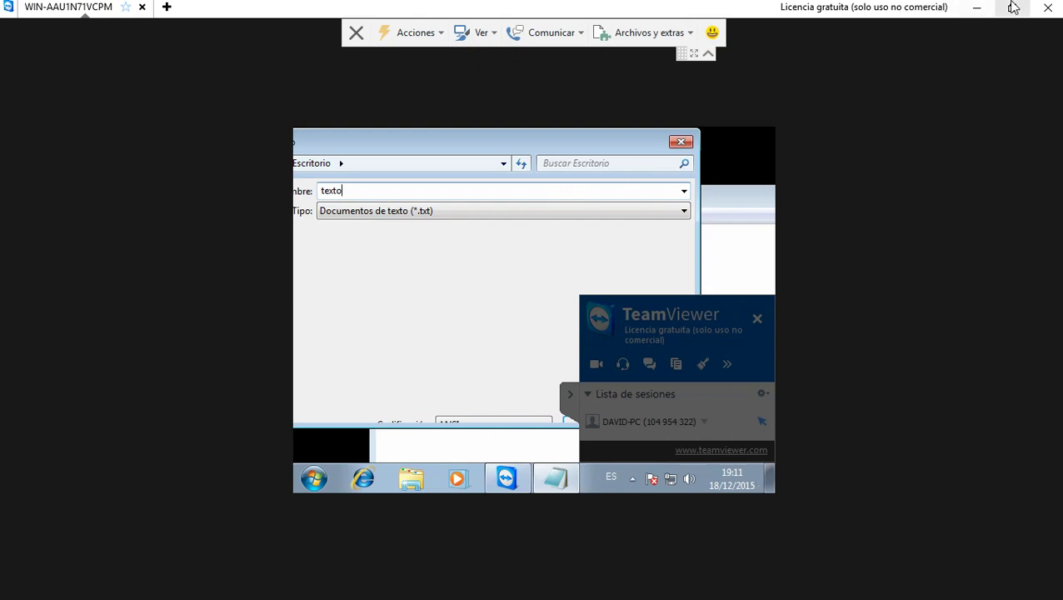
click(1012, 8)
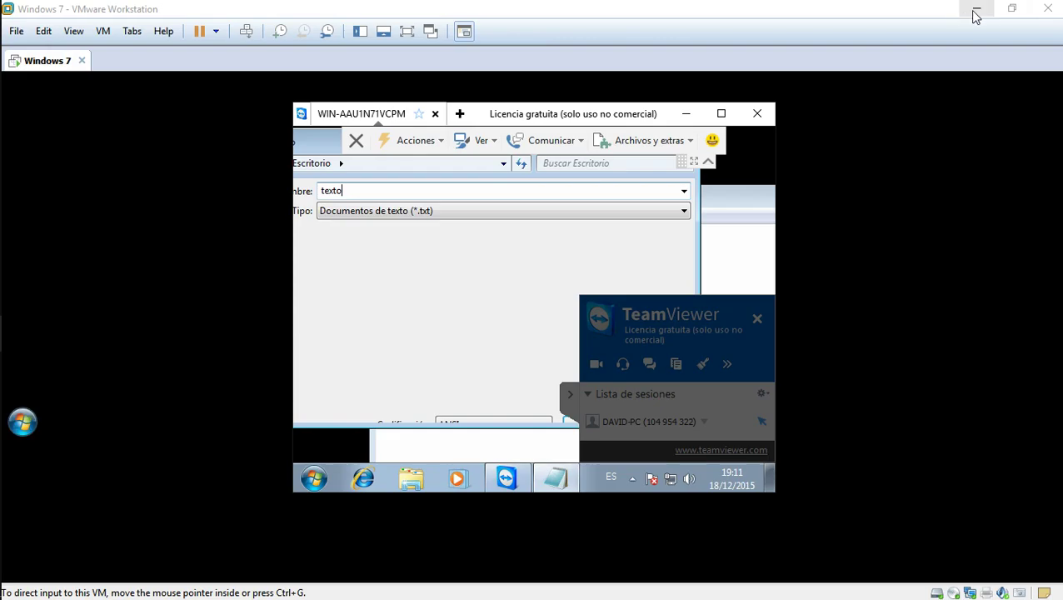
click(1004, 15)
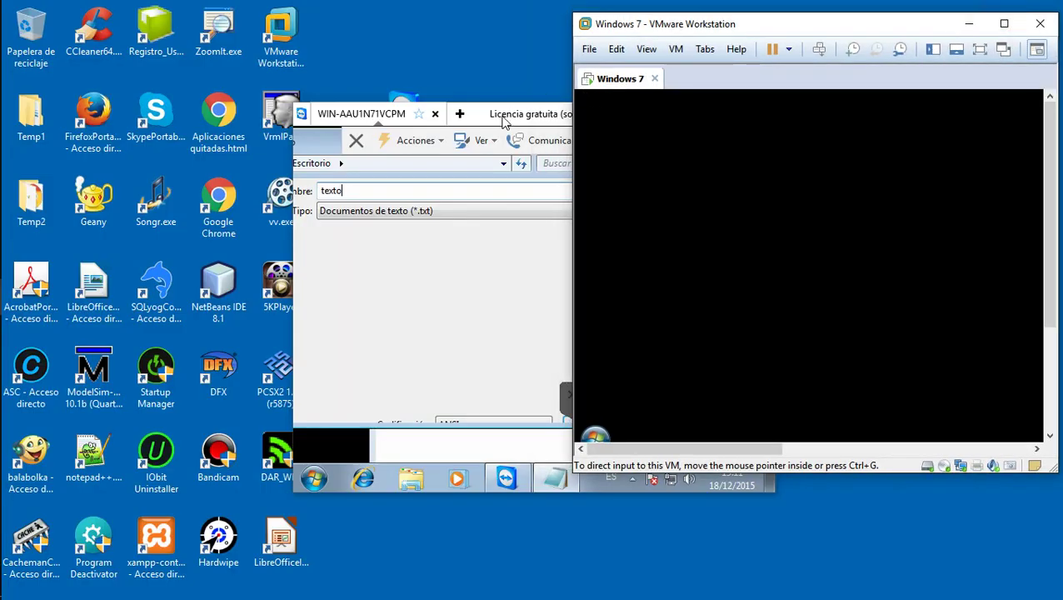
drag(503, 122, 244, 98)
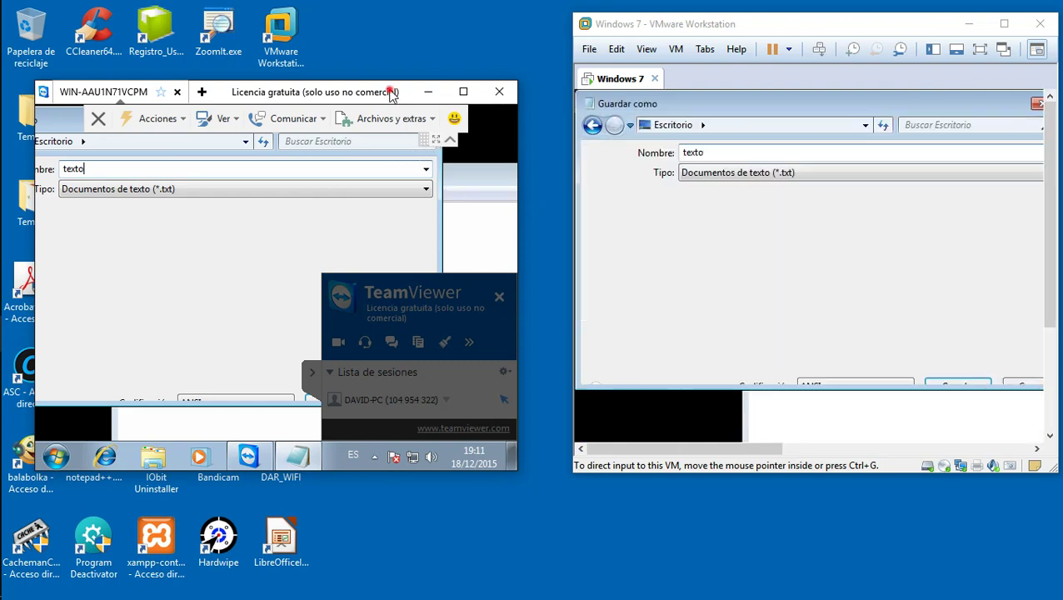
mouse_move(392, 94)
mouse_down()
mouse_move(403, 54)
mouse_move(409, 88)
mouse_up()
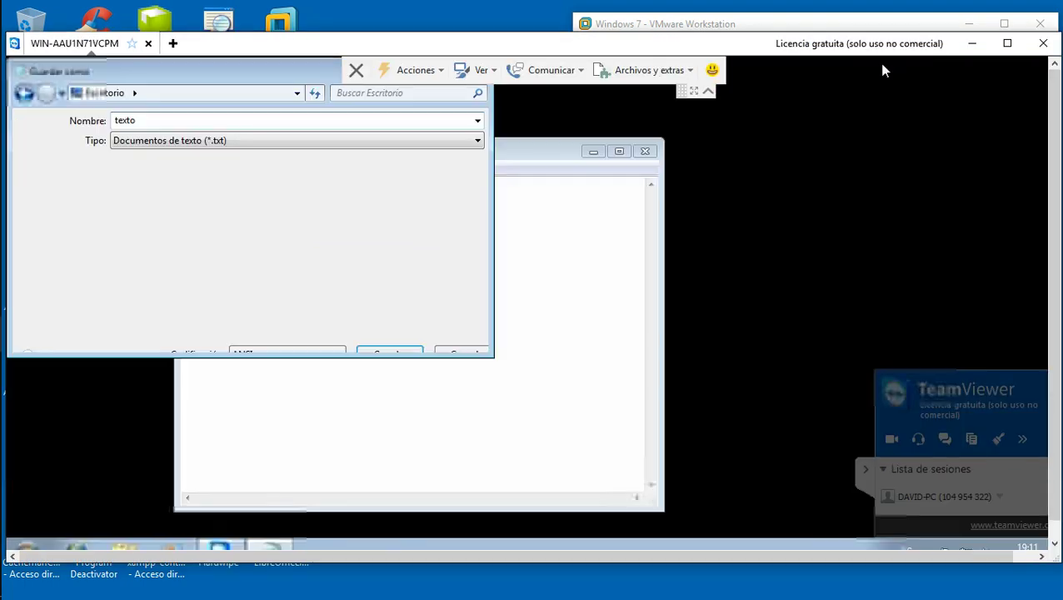
Maximize and restore the enlarged session window, and shrink and move it so it fits beside the virtual machine window
click(1004, 43)
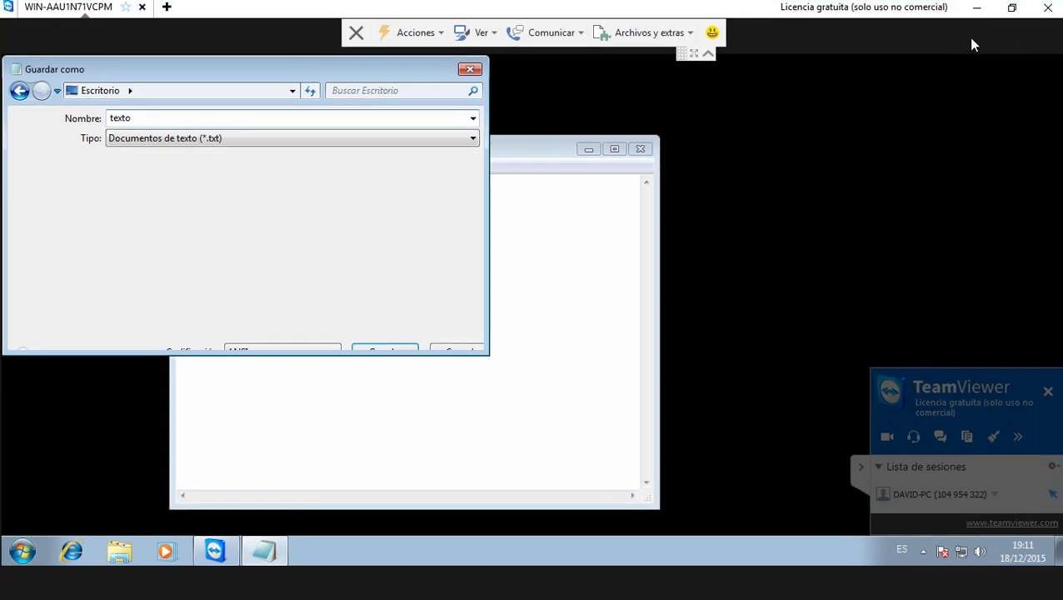
click(1008, 8)
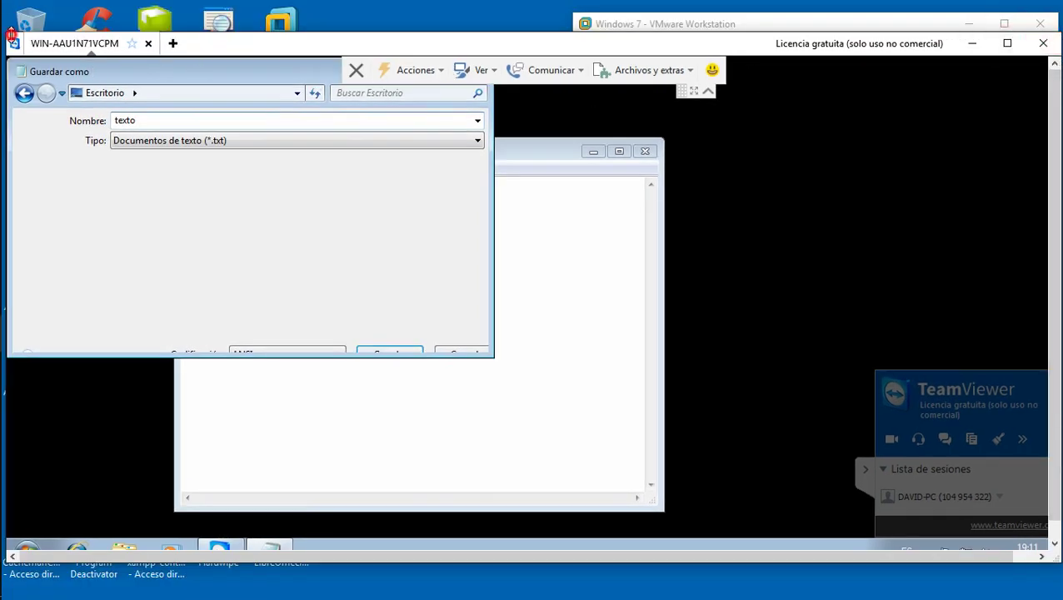
drag(14, 32, 334, 60)
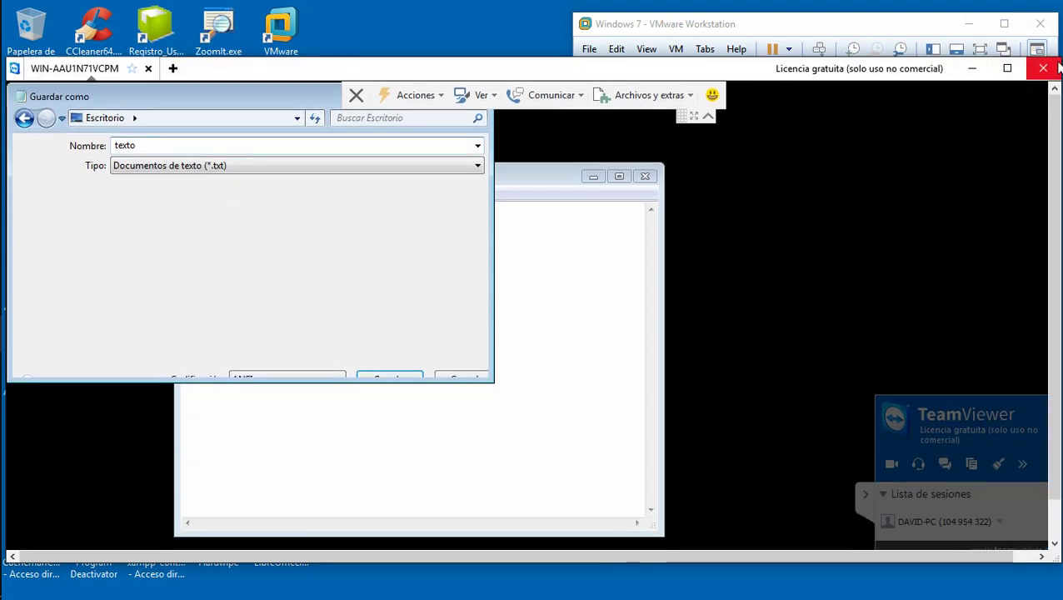
drag(1057, 60, 770, 108)
drag(533, 75, 513, 55)
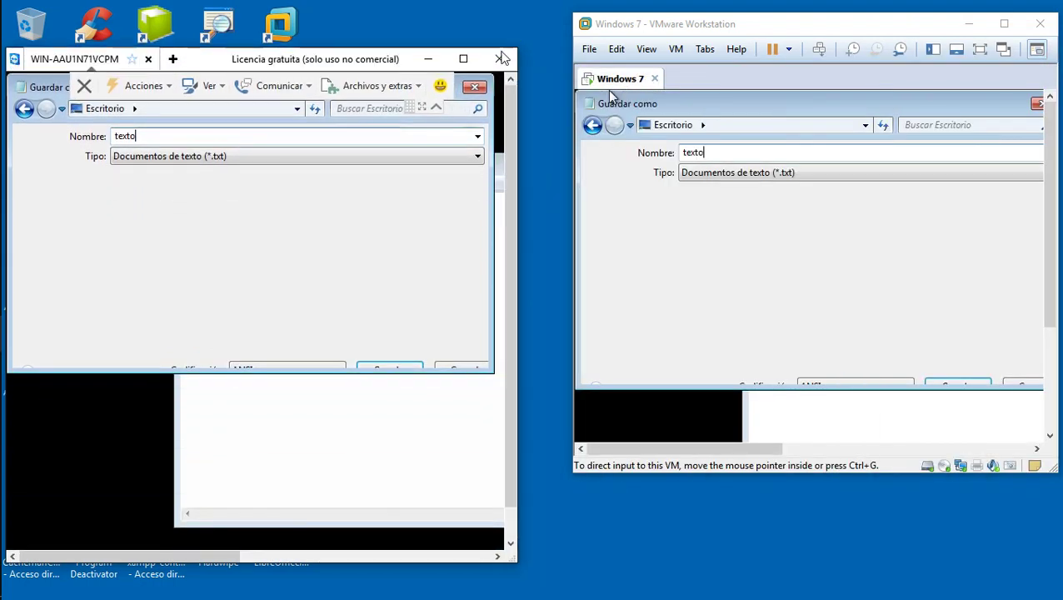
drag(351, 65, 383, 45)
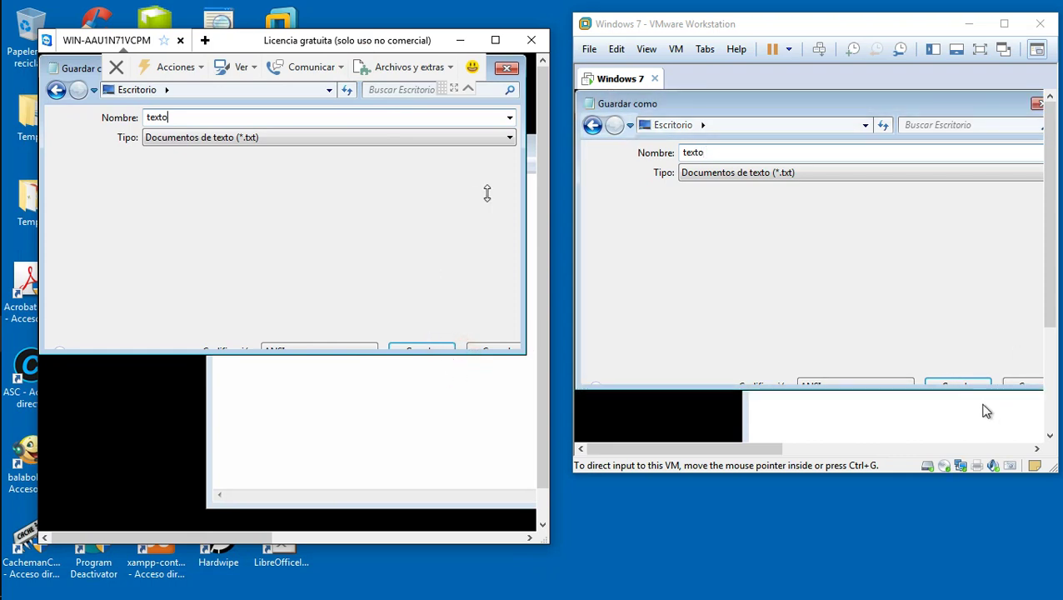
mouse_move(266, 41)
mouse_down()
mouse_move(281, 33)
mouse_move(262, 25)
mouse_up()
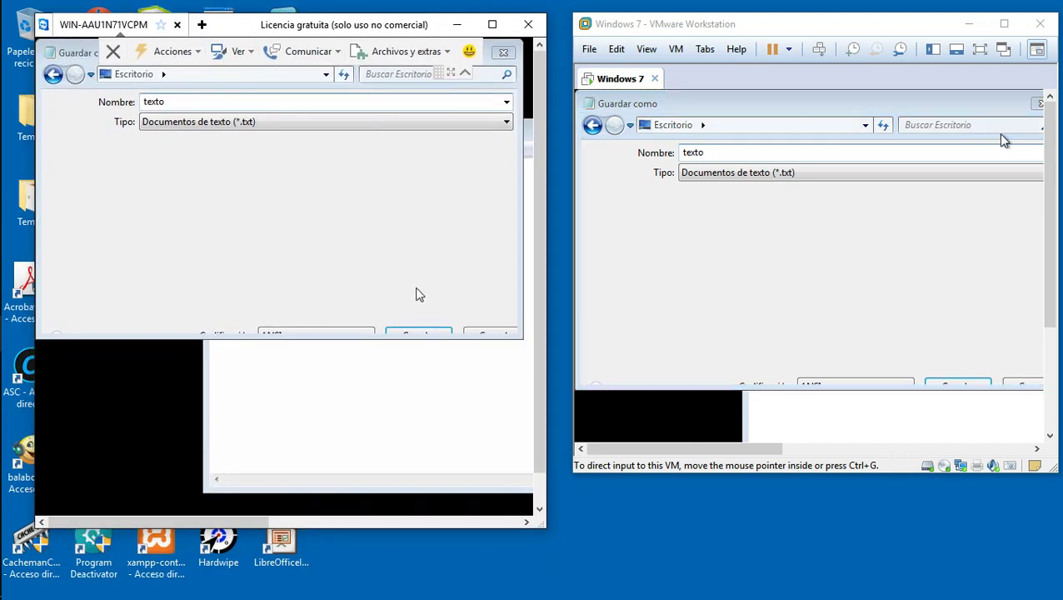
Save texto to the remote desktop and select its file icon in the virtual machine
click(423, 337)
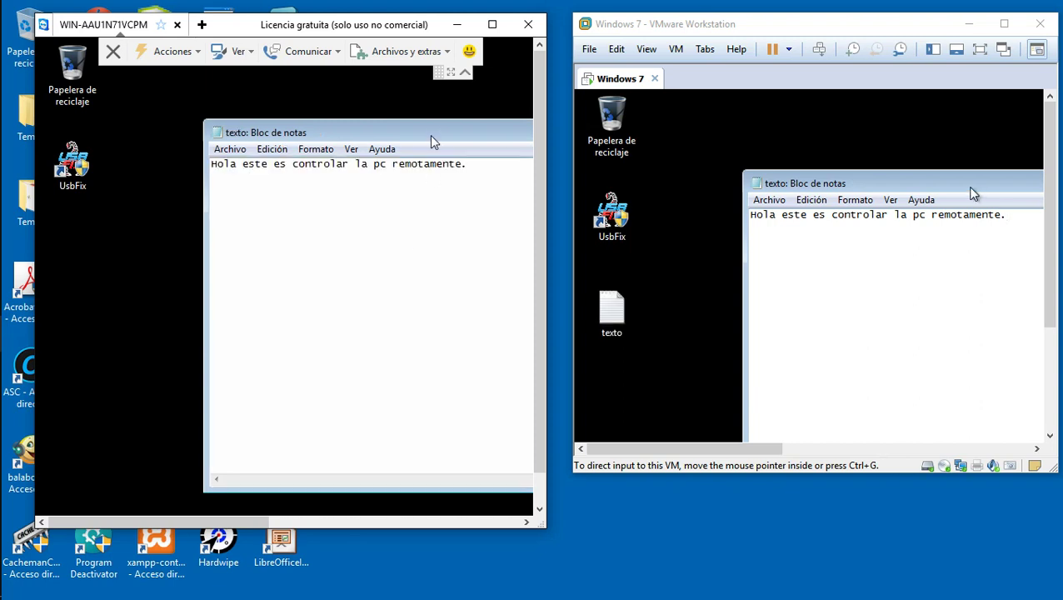
click(610, 314)
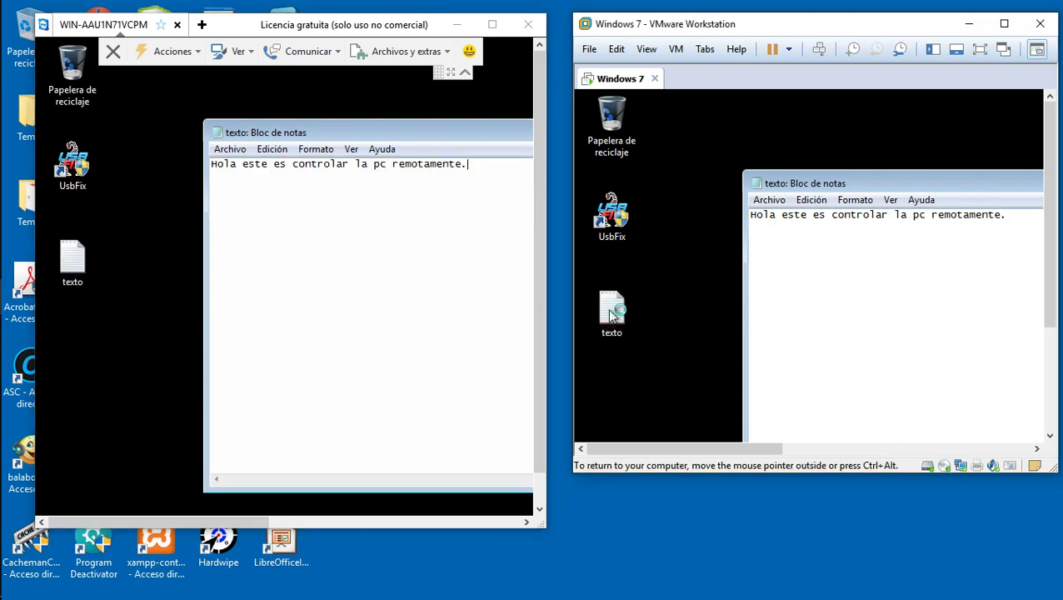
click(658, 238)
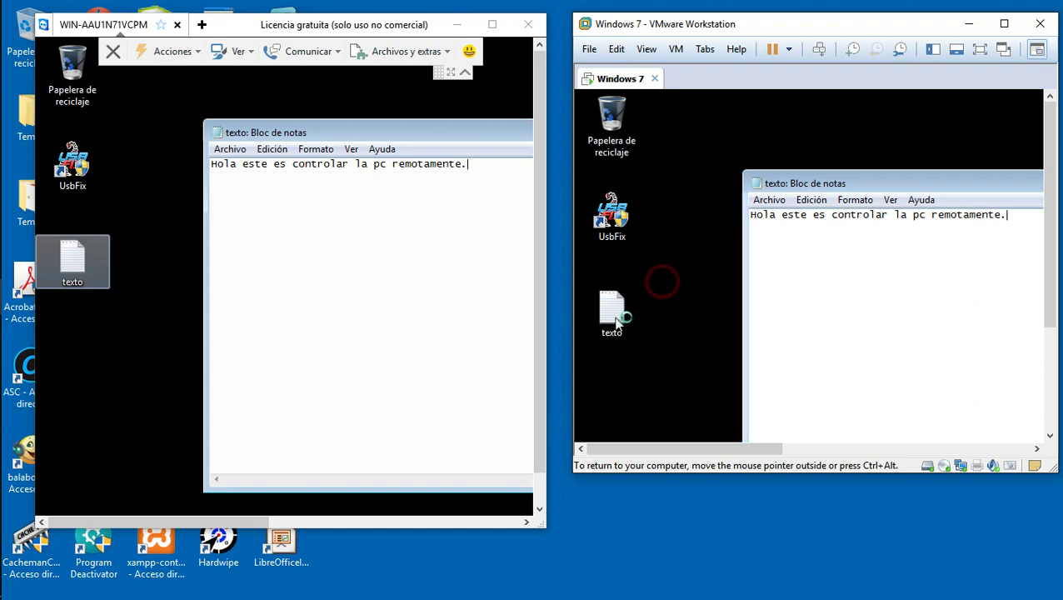
click(164, 190)
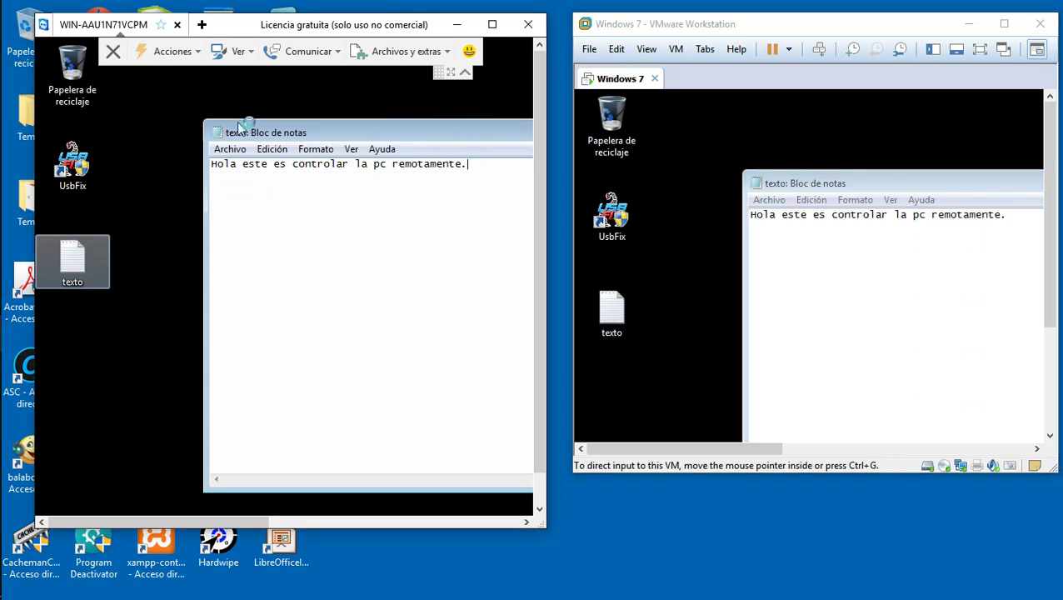
Start an Internet call from the session's communication options and view the Archivos y extras options
click(339, 55)
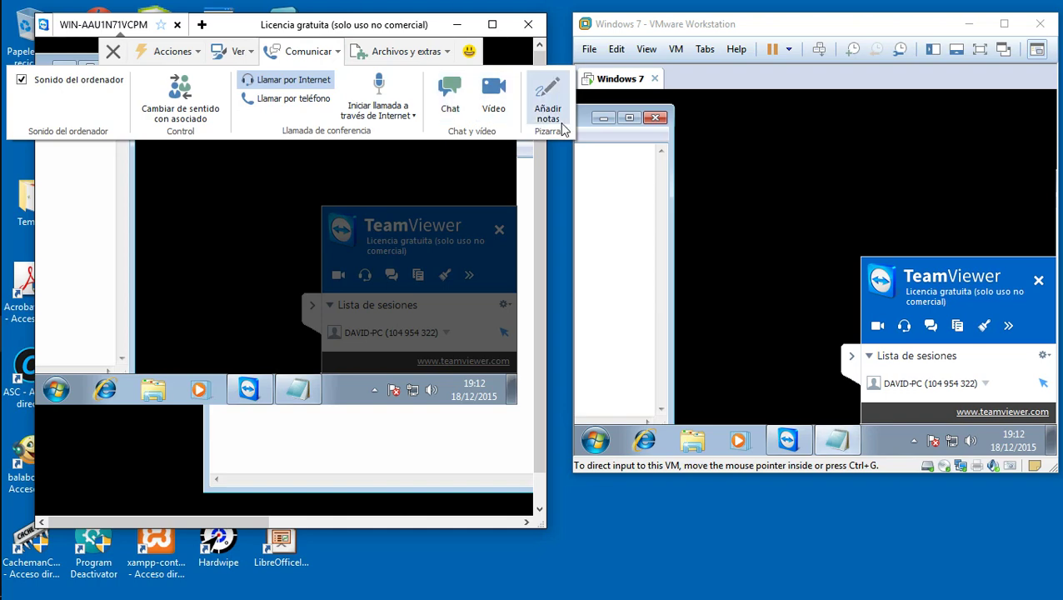
click(418, 124)
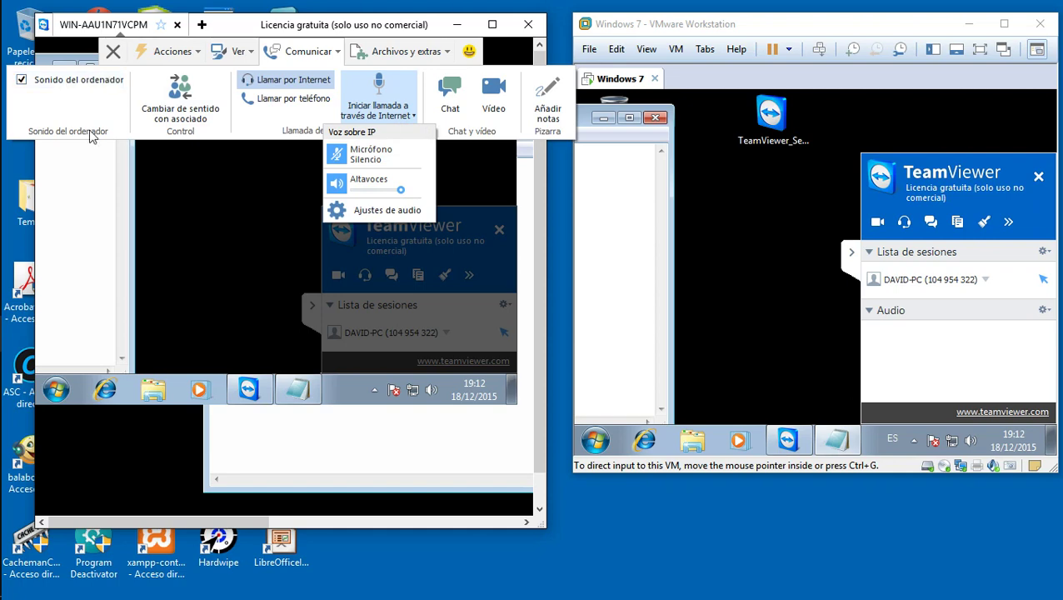
click(407, 50)
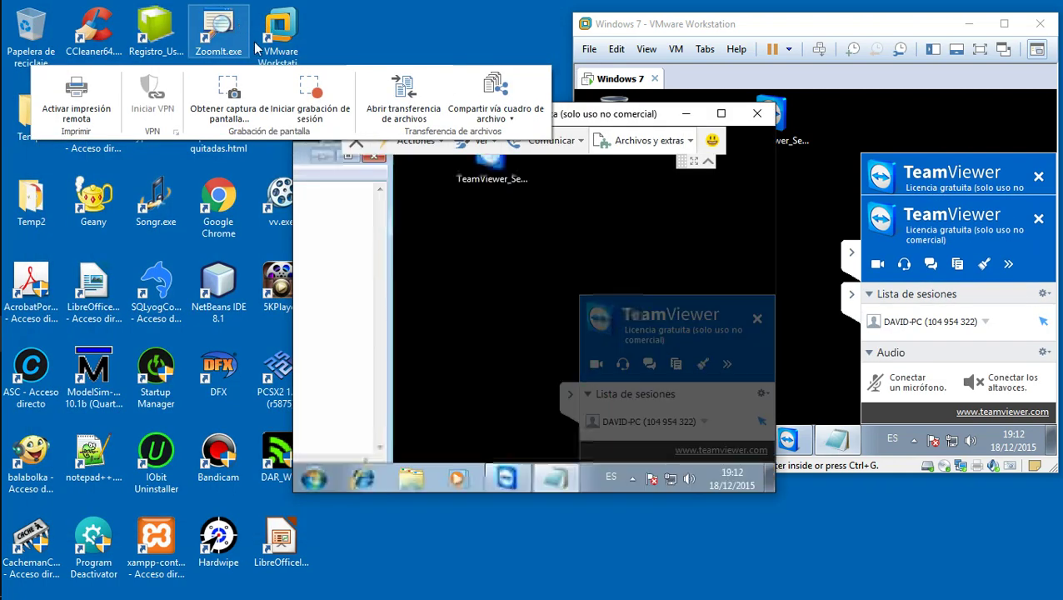
Move the session window beside the virtual machine window and review its communication and Archivos y extras options
click(552, 140)
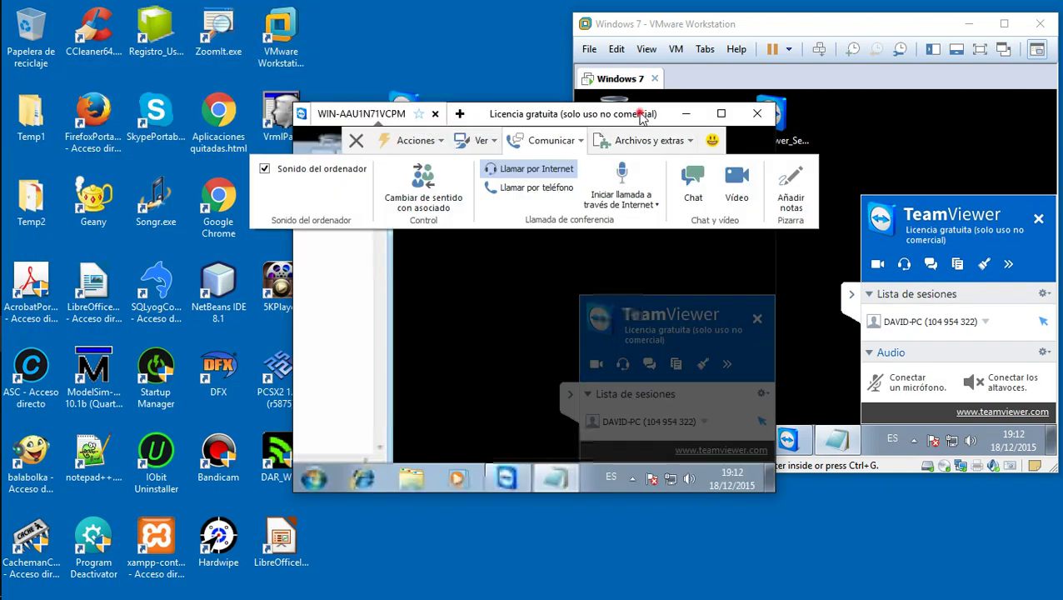
drag(650, 118, 417, 99)
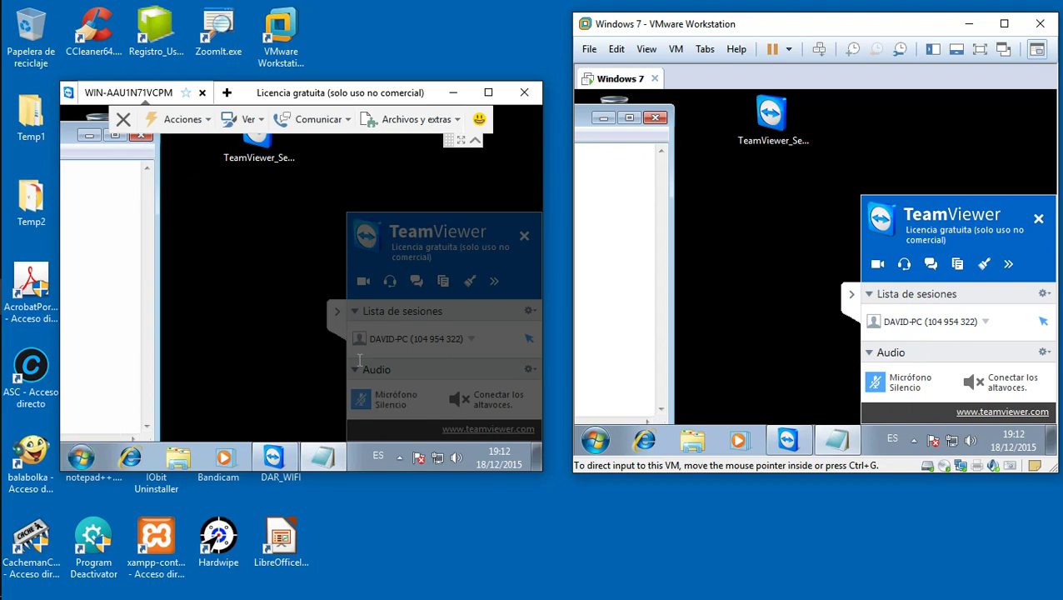
click(450, 119)
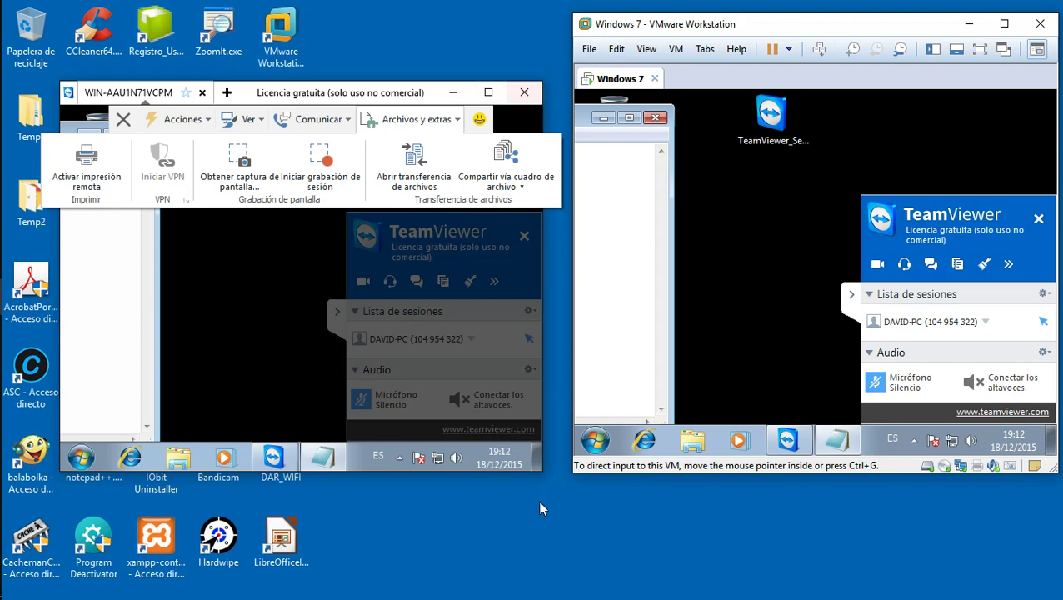
End the remote session and close the sponsored-session notice and the texto Notepad window in the virtual machine
click(524, 93)
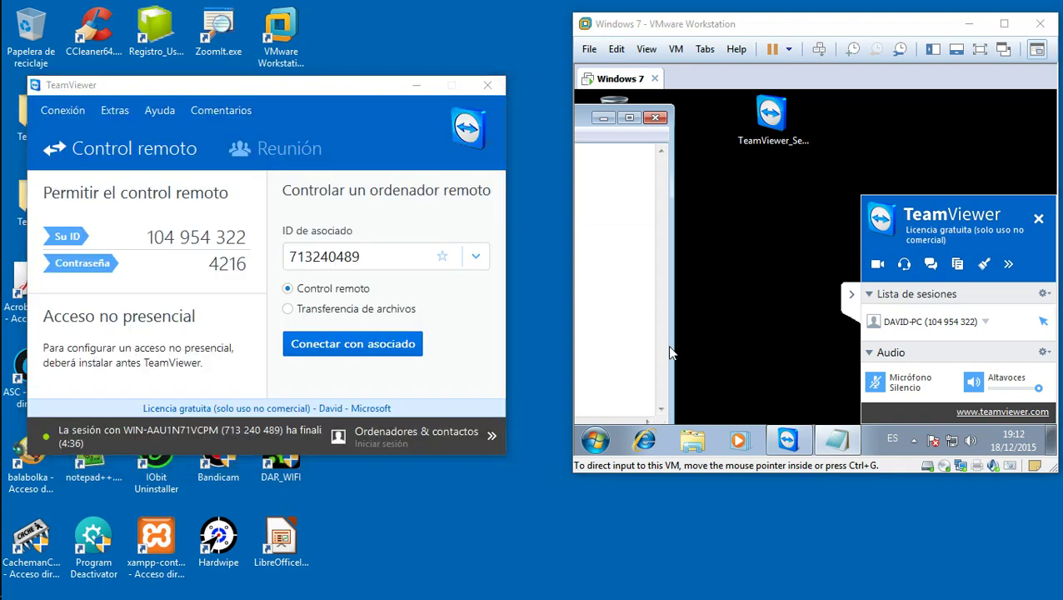
click(663, 349)
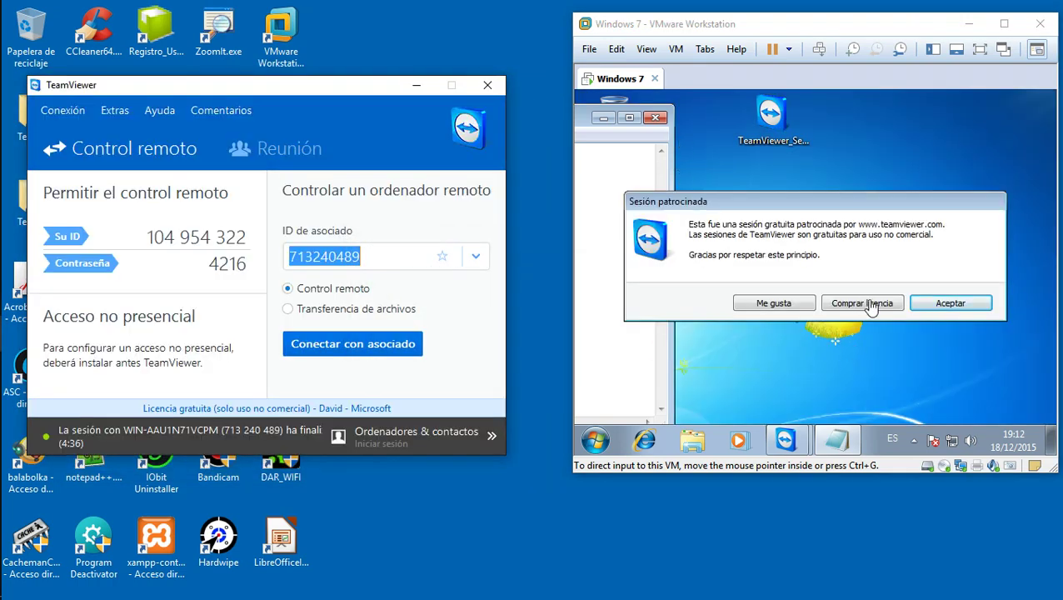
click(948, 305)
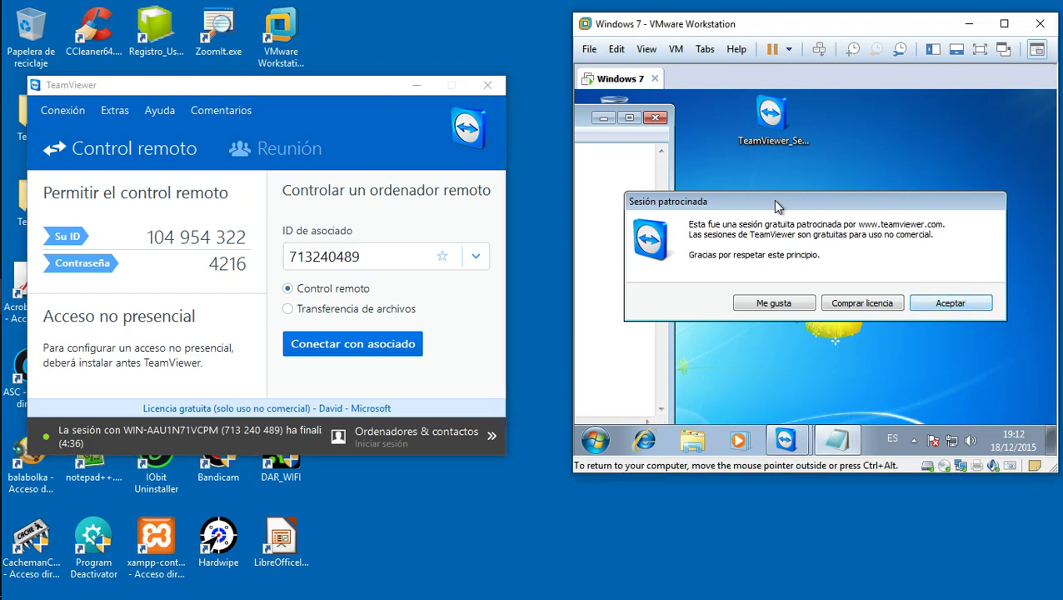
click(945, 305)
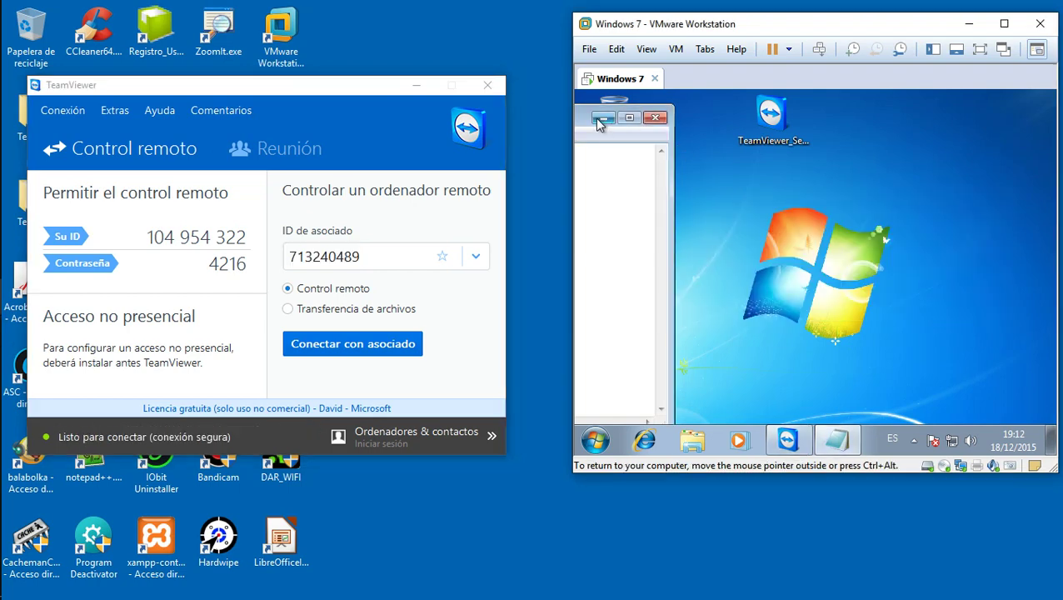
click(654, 118)
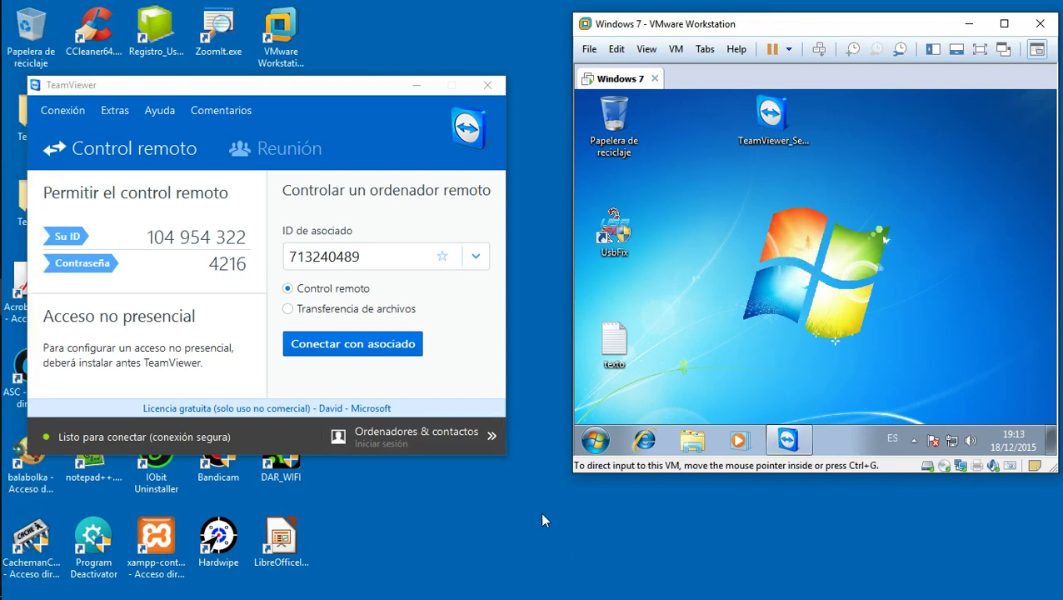
right_click(470, 524)
click(523, 396)
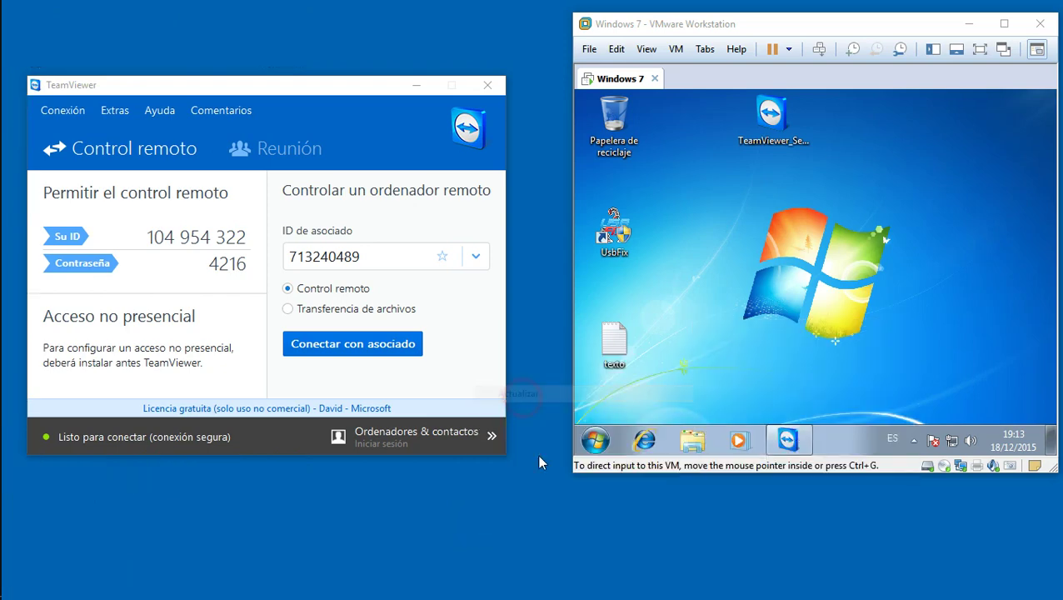
right_click(548, 565)
click(580, 434)
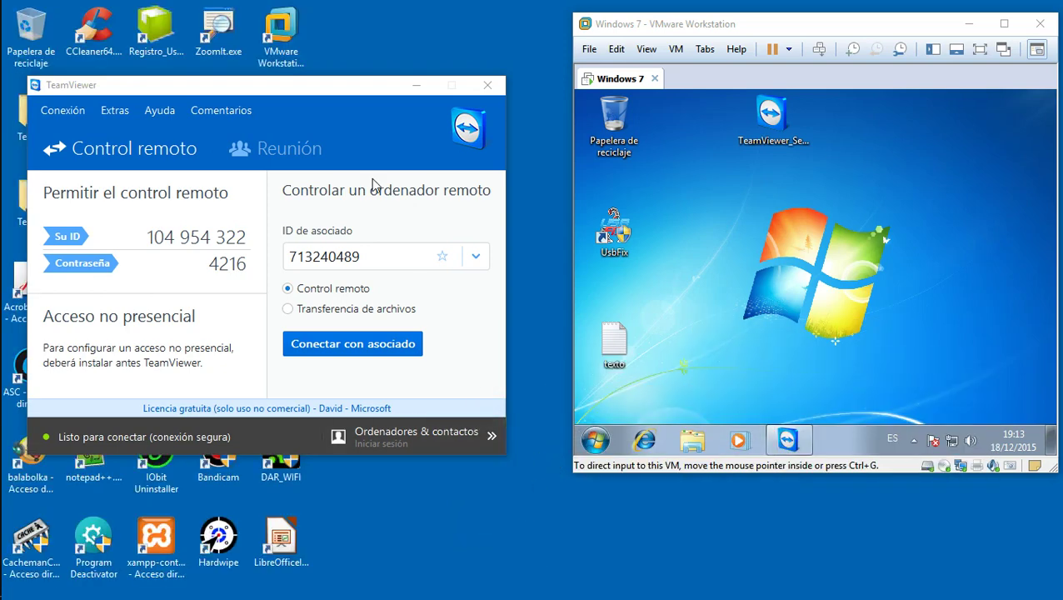
drag(272, 89, 297, 92)
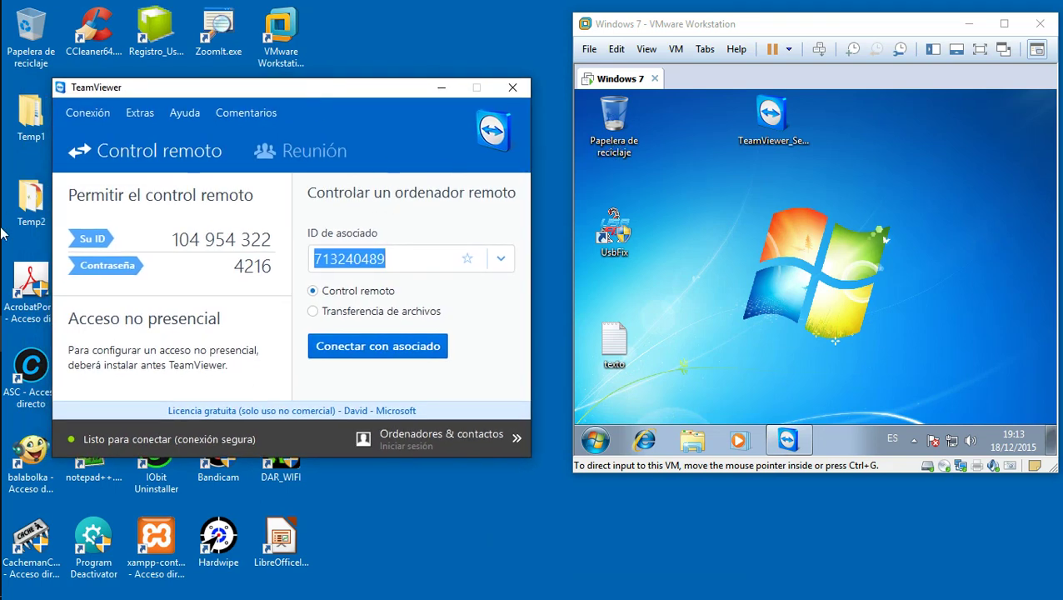
click(467, 544)
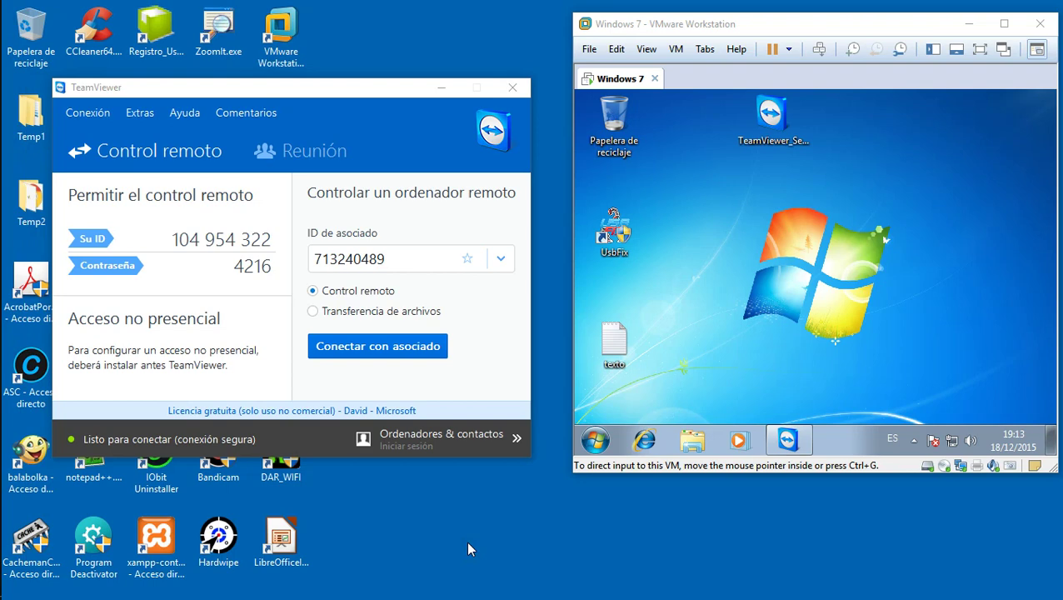
right_click(366, 38)
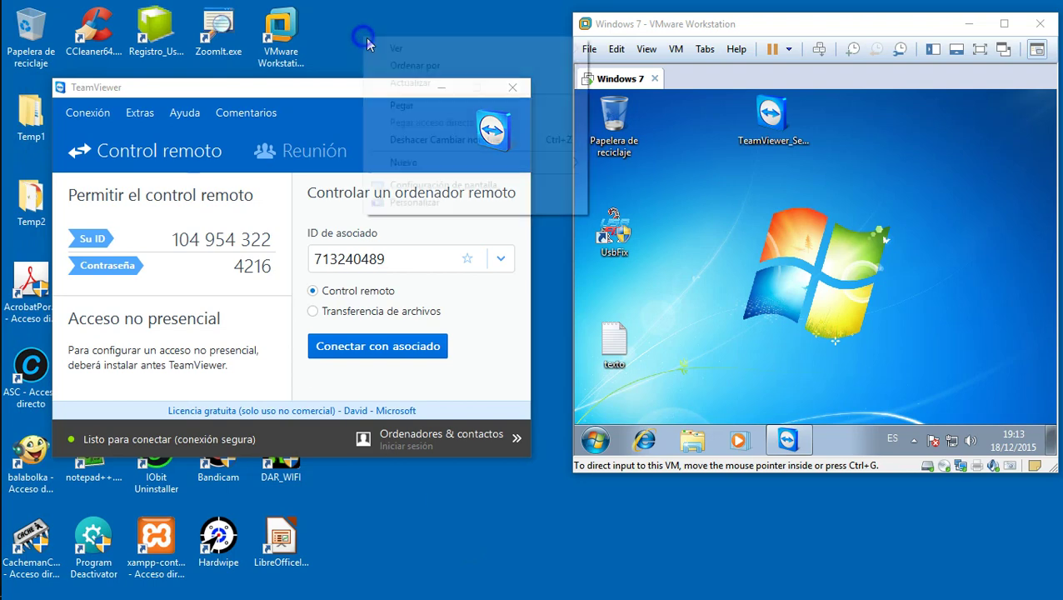
click(396, 81)
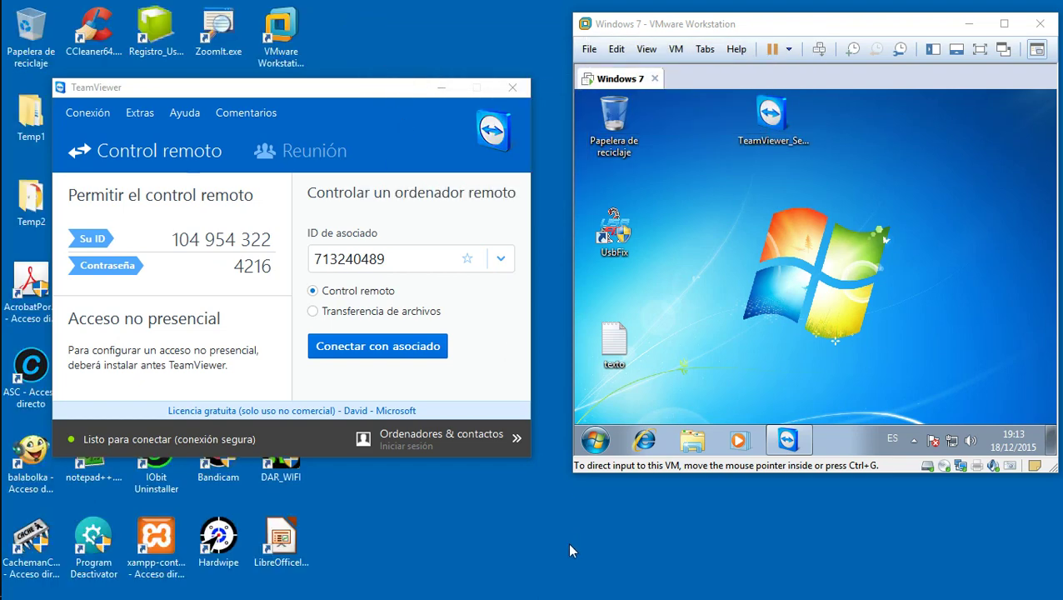
right_click(533, 572)
click(566, 433)
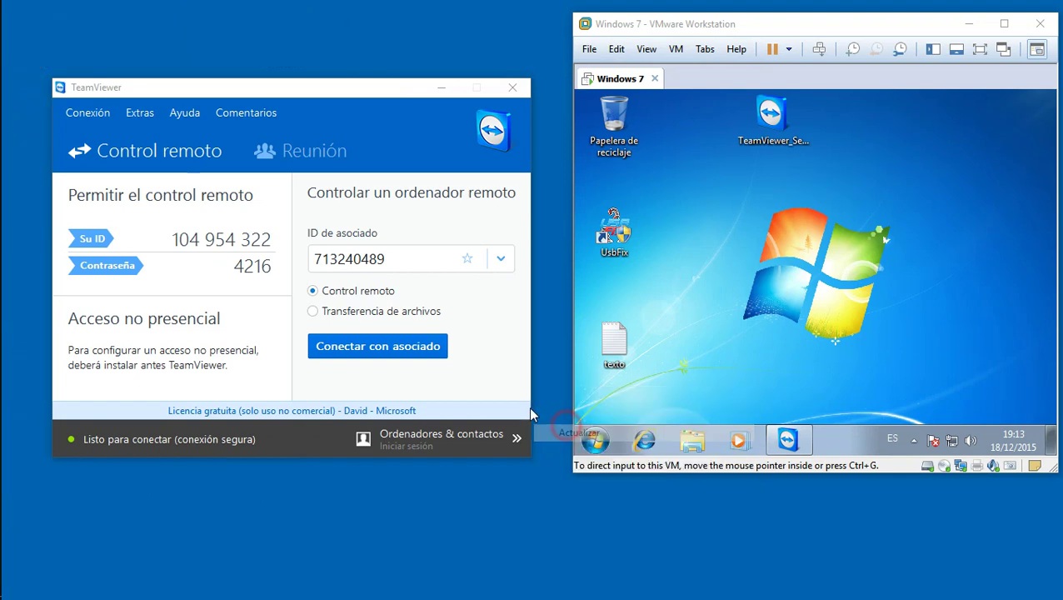
click(336, 93)
drag(337, 93, 358, 97)
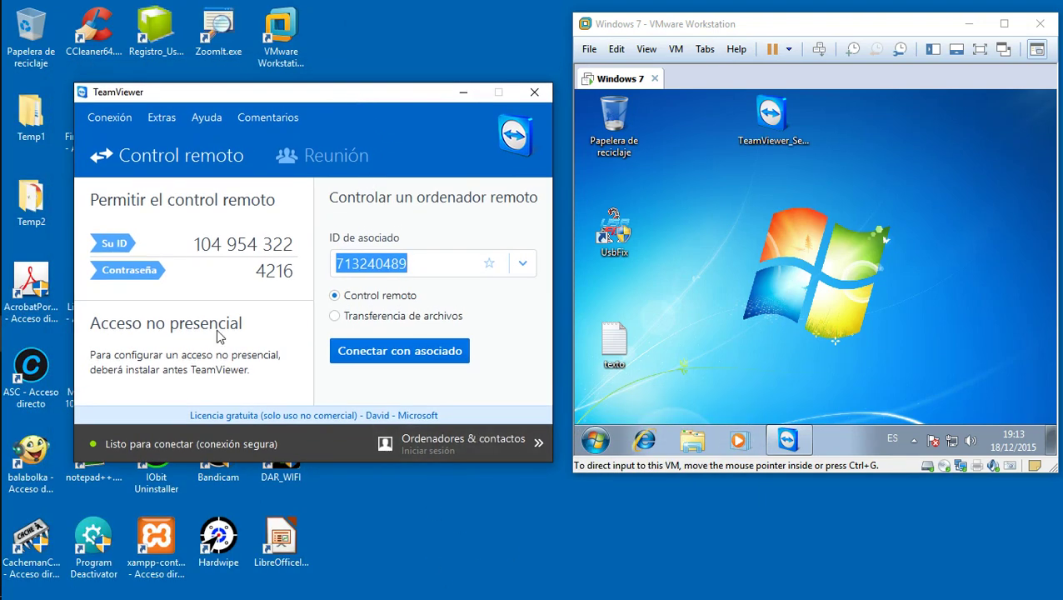
right_click(566, 567)
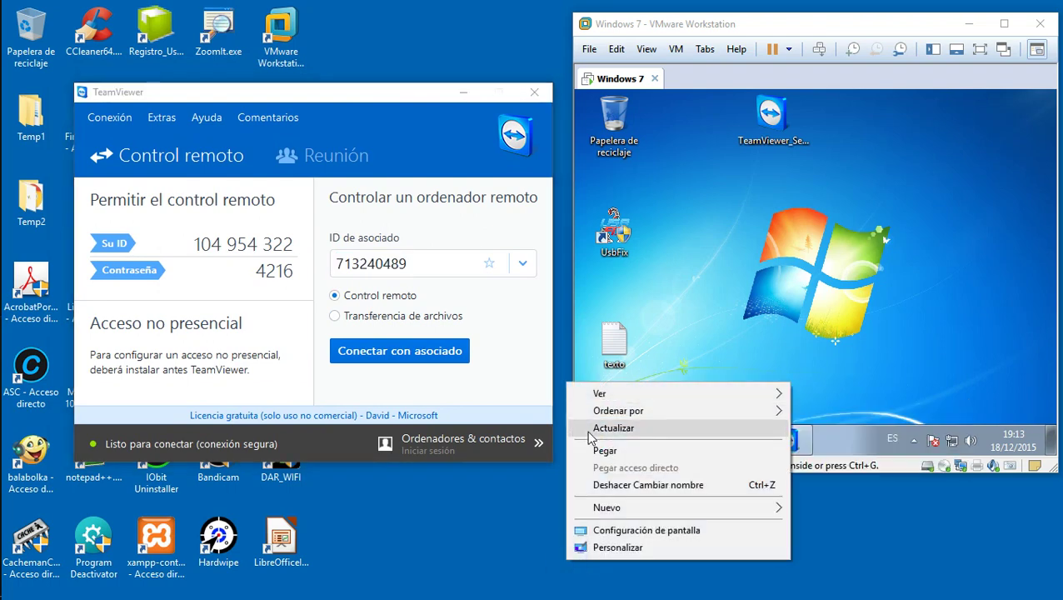
click(587, 429)
right_click(534, 566)
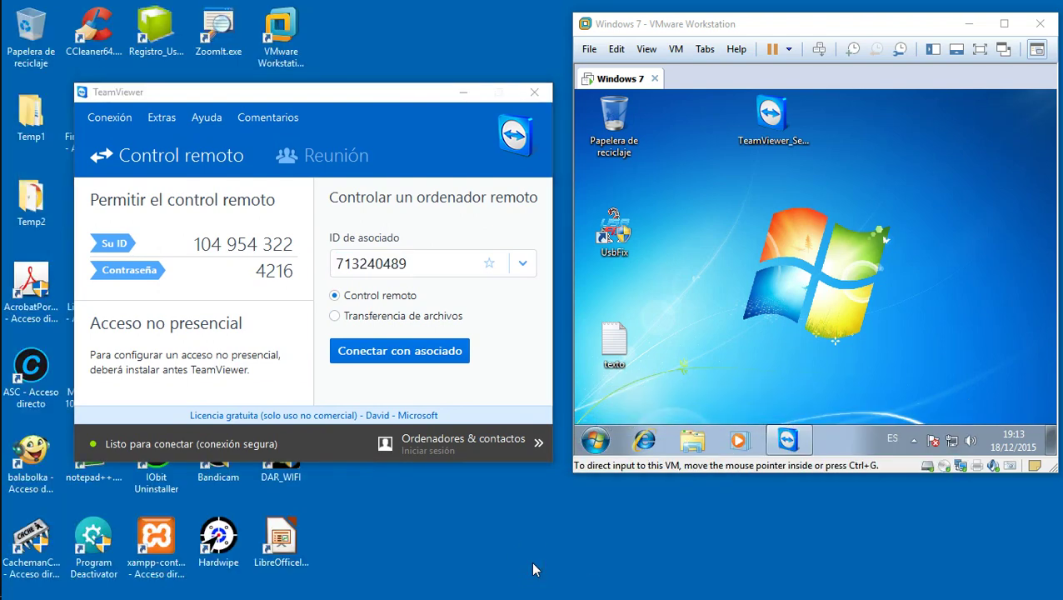